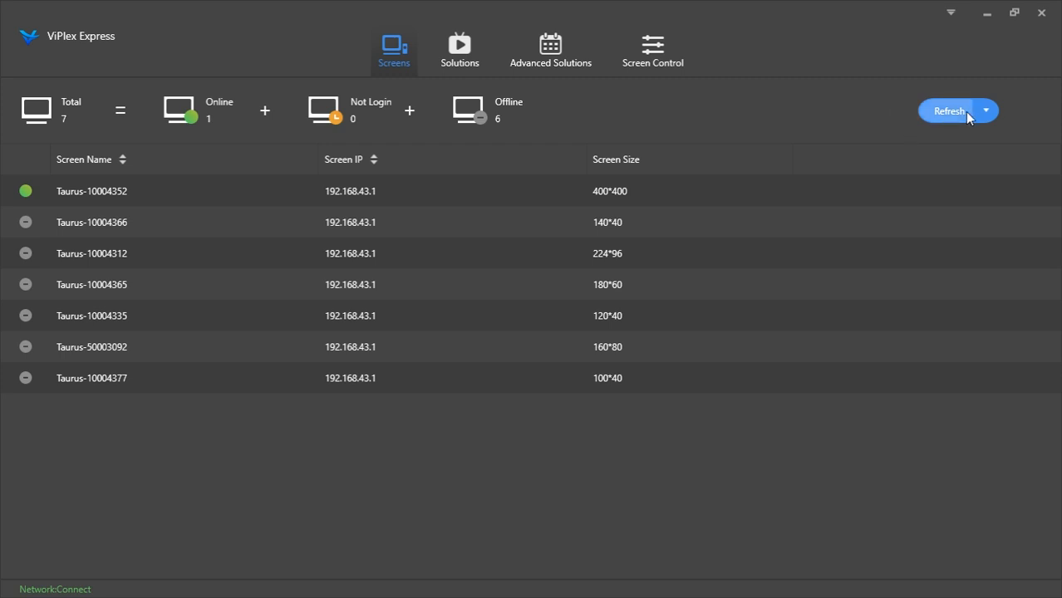
Refresh the list of screens, view the dialog for searching by a specified IP, and dismiss it without searching
{"action": "left_click", "coordinate": [950, 110]}
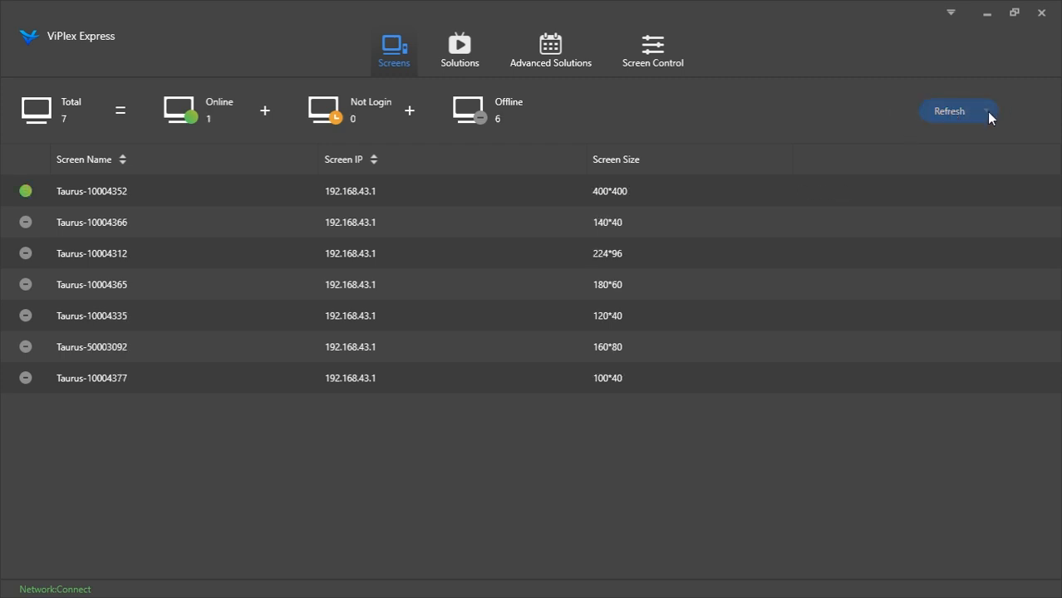
{"action": "left_click", "coordinate": [985, 117]}
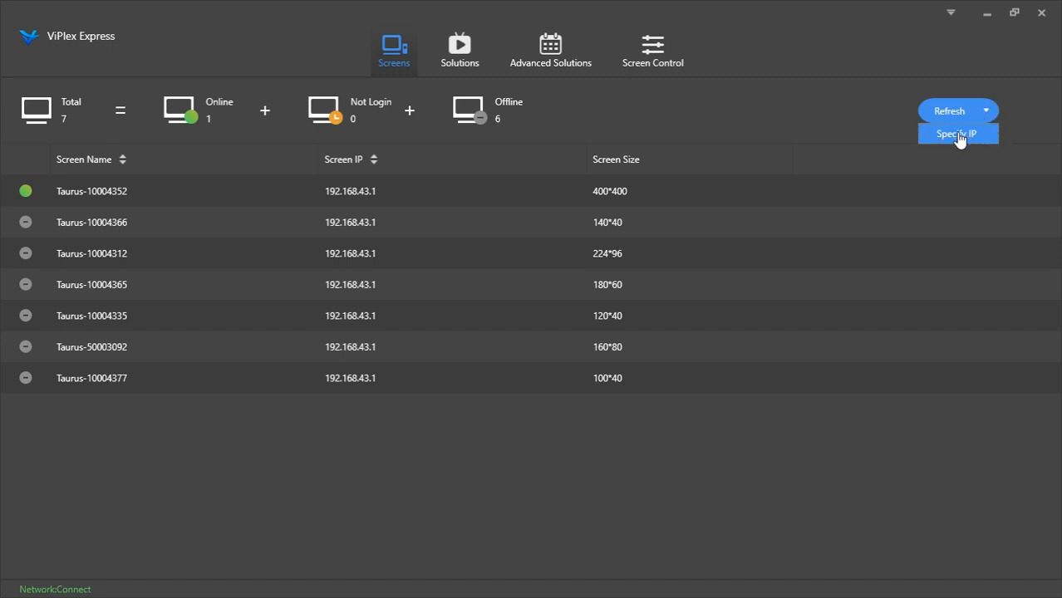
{"action": "left_click", "coordinate": [957, 134]}
{"action": "left_click", "coordinate": [583, 275]}
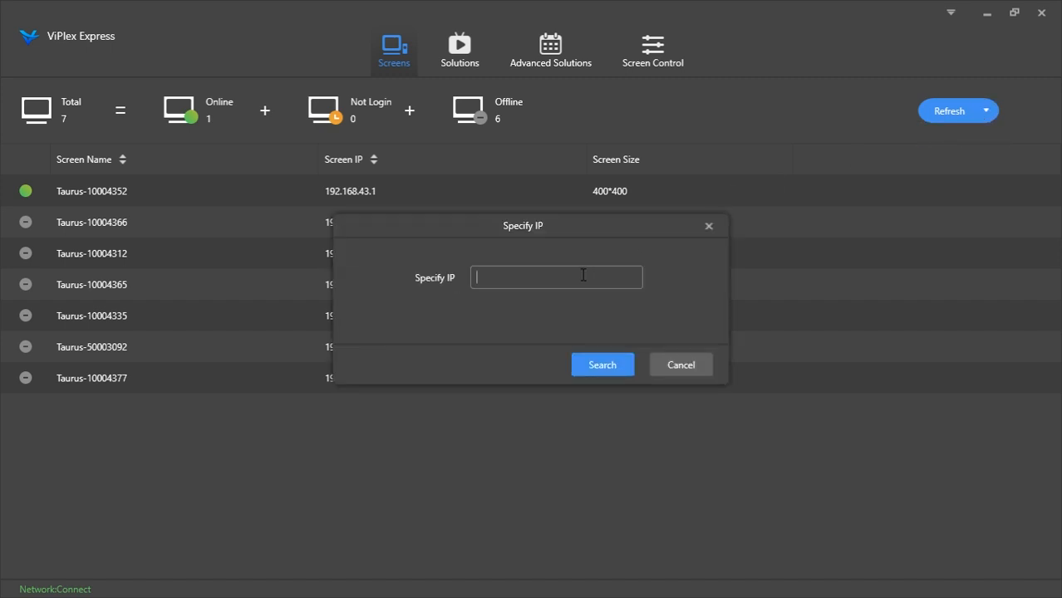
{"action": "left_click", "coordinate": [709, 226]}
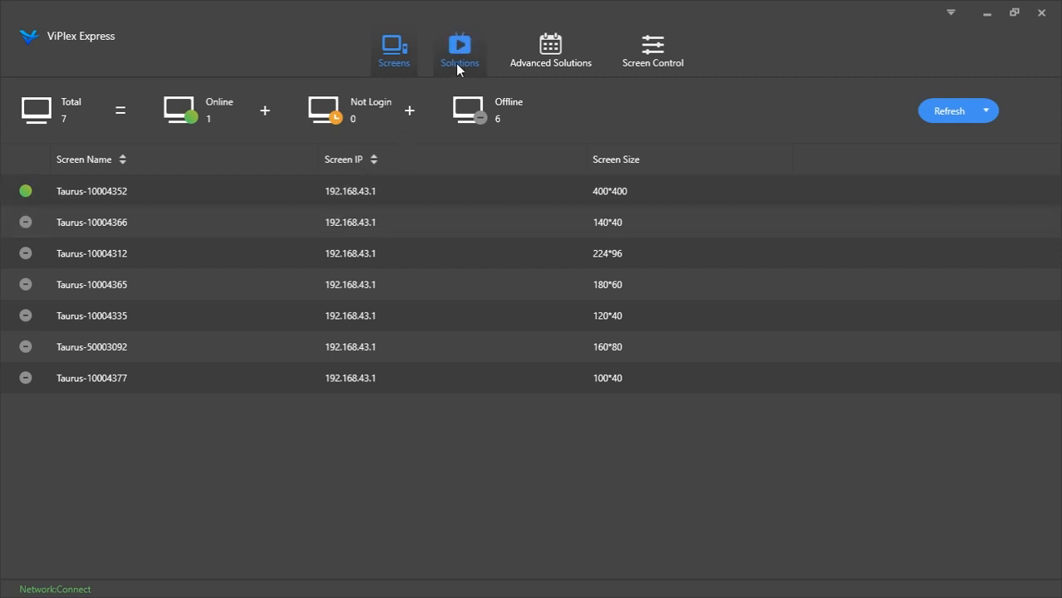
View the Solutions, Advanced Solutions and Screen Control sections to see what each one offers
{"action": "left_click", "coordinate": [456, 67]}
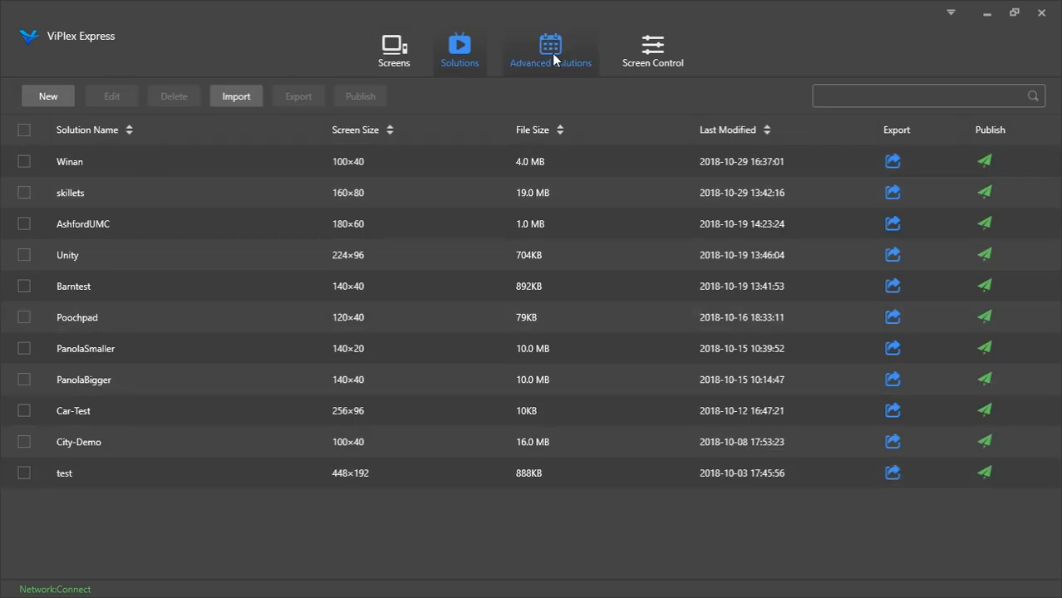
{"action": "left_click", "coordinate": [557, 46]}
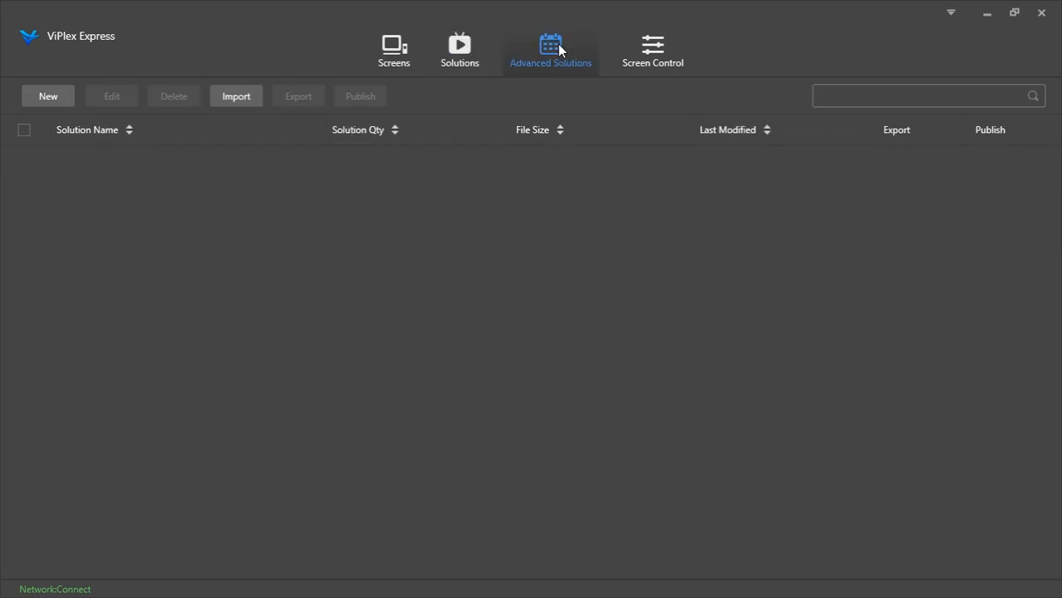
{"action": "left_click", "coordinate": [657, 57]}
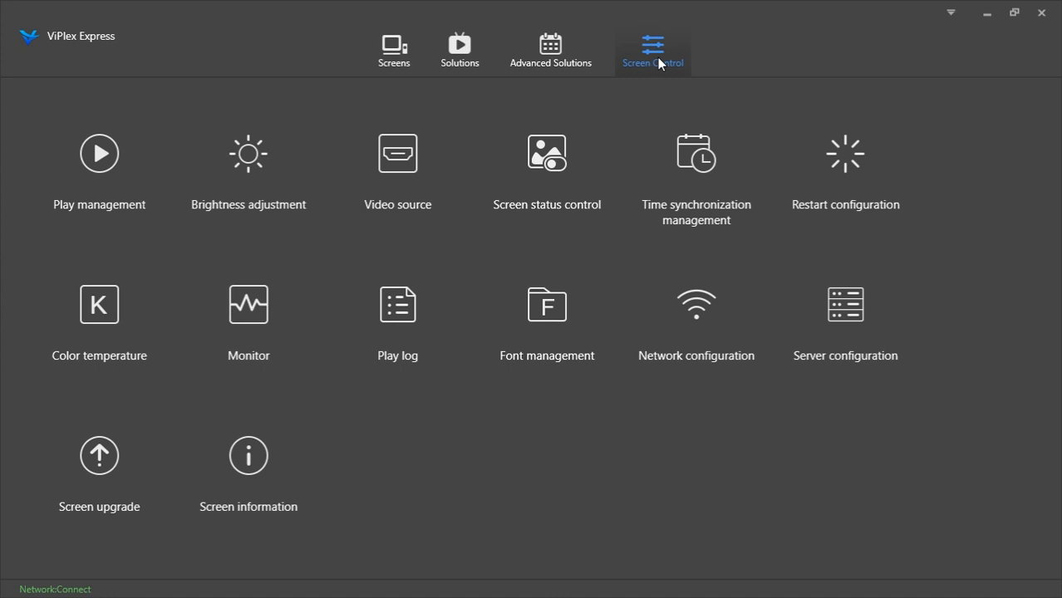
Set the time zone of screen Taurus-10004352 to (UTC-06:00) America/Chicago with manual time synchronization, and apply it
{"action": "left_click", "coordinate": [667, 182]}
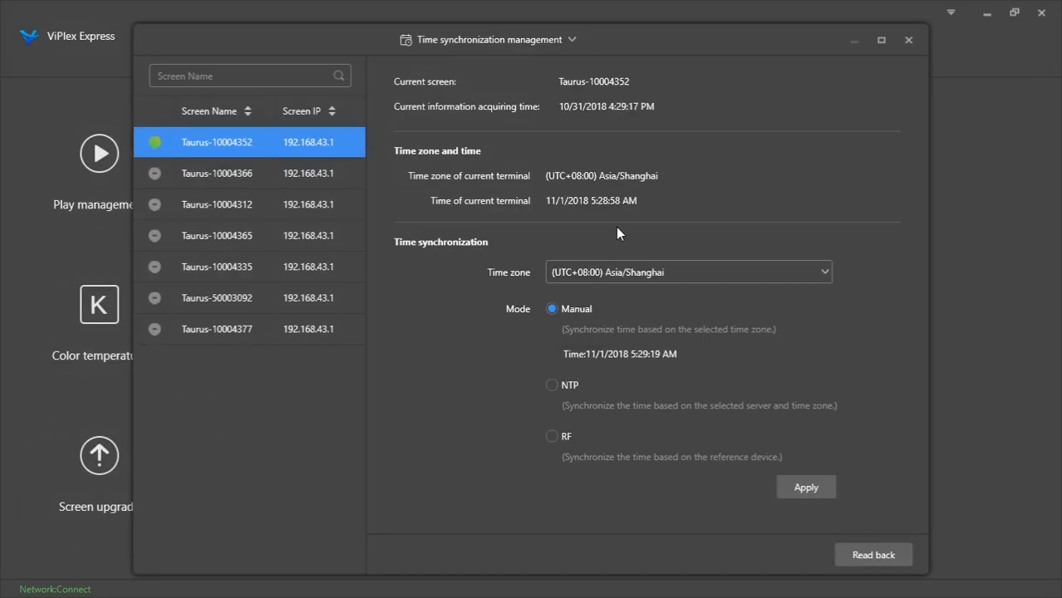
{"action": "left_click", "coordinate": [663, 267]}
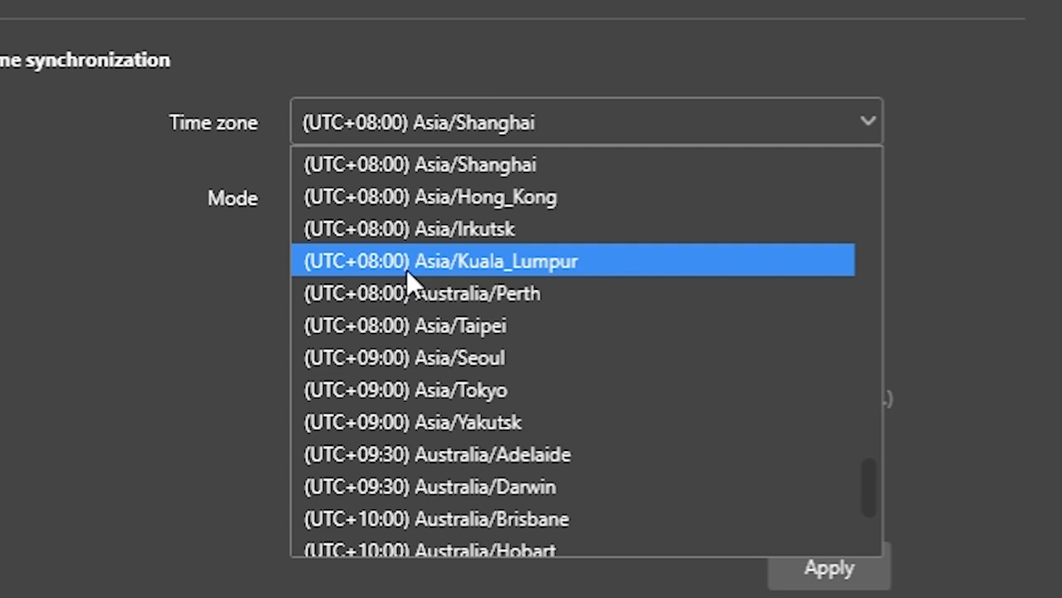
{"action": "scroll", "coordinate": [406, 269], "scroll_direction": "up", "scroll_amount": 15}
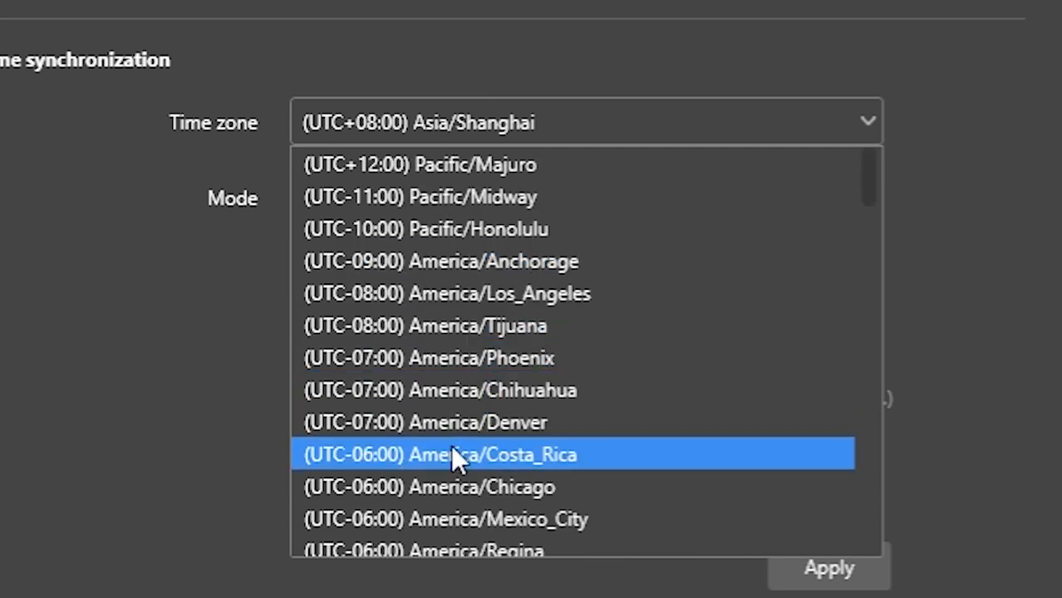
{"action": "left_click", "coordinate": [447, 481]}
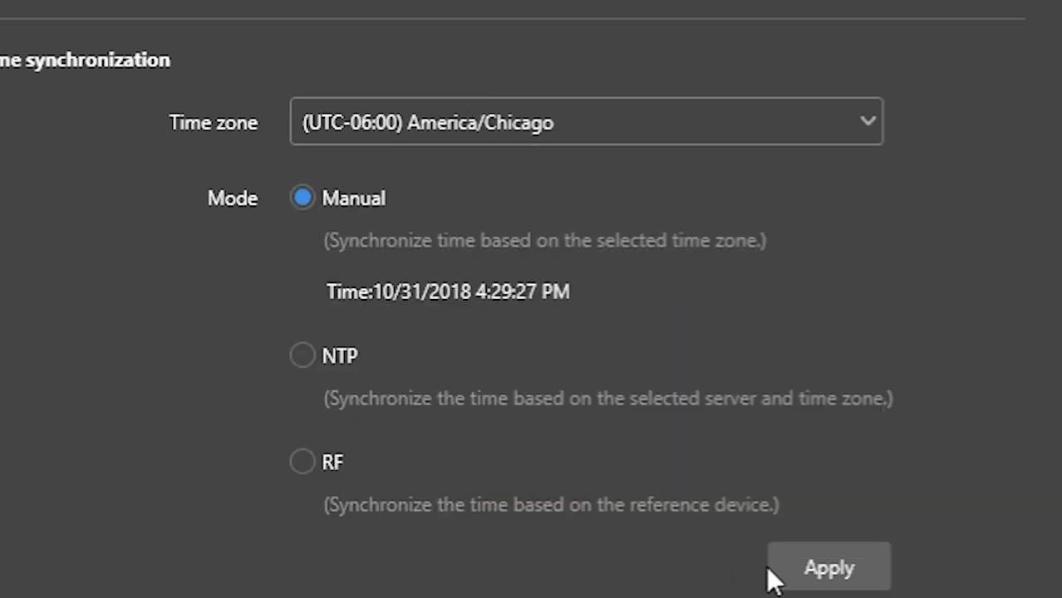
{"action": "left_click", "coordinate": [805, 570]}
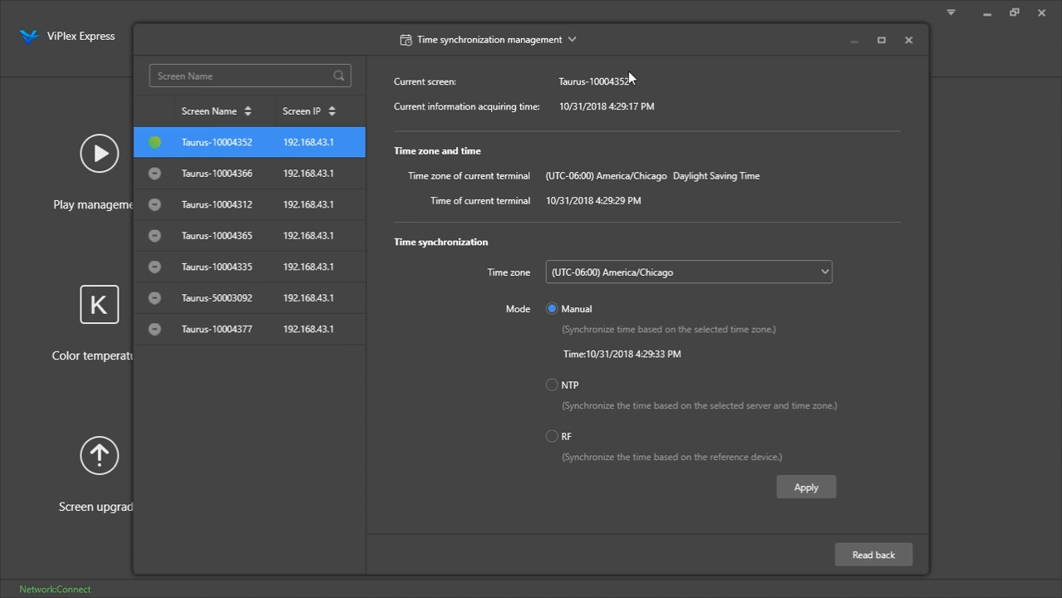
Set the manual brightness of screen Taurus-10004352 to 62% and close the brightness adjustment window
{"action": "left_click", "coordinate": [544, 35]}
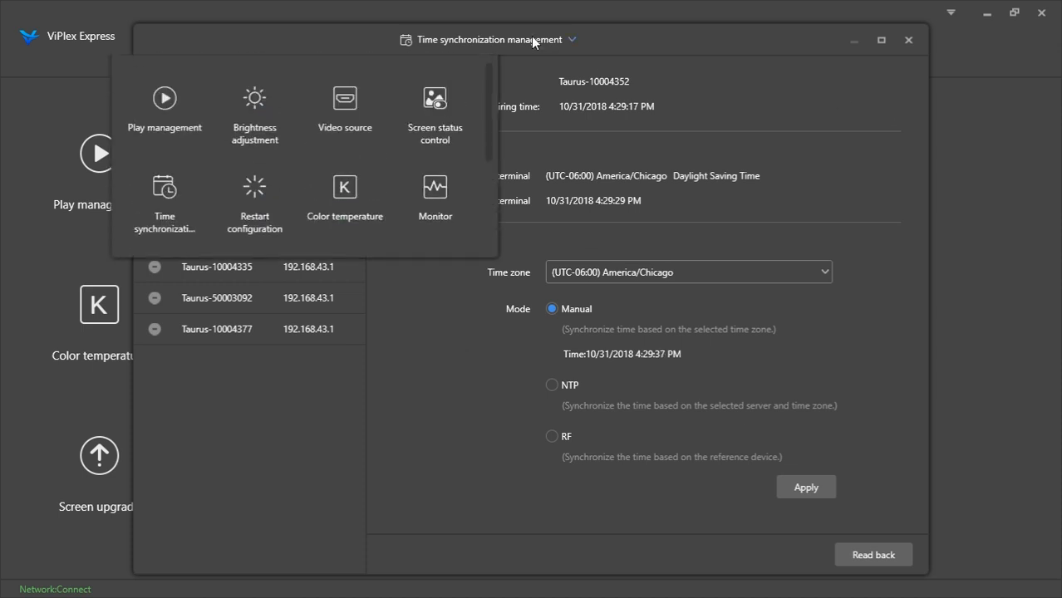
{"action": "left_click", "coordinate": [254, 100]}
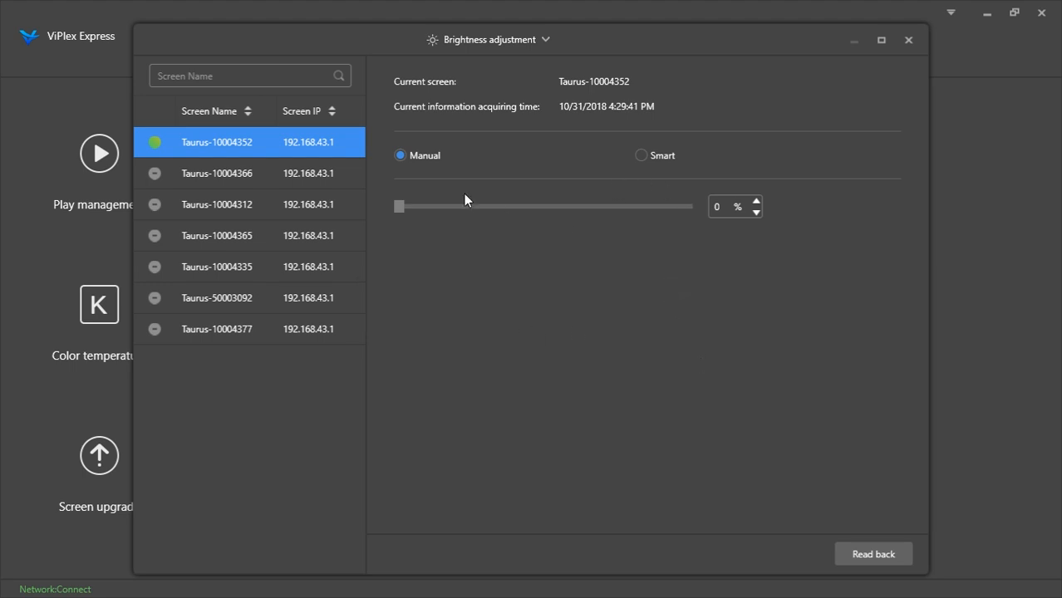
{"action": "left_click_drag", "start_coordinate": [398, 209], "coordinate": [578, 218]}
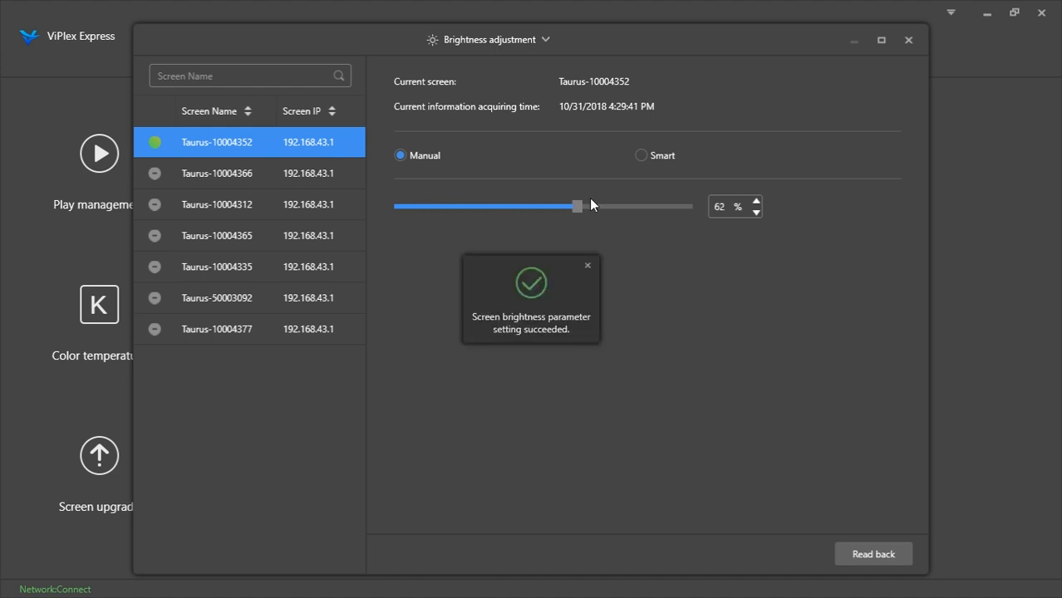
{"action": "left_click", "coordinate": [587, 264]}
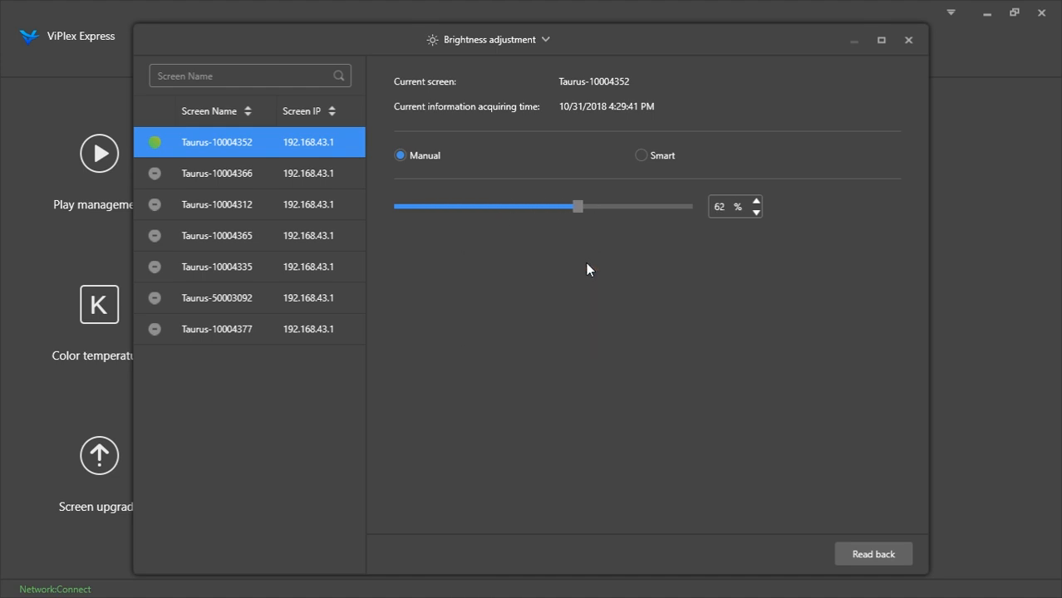
{"action": "left_click", "coordinate": [908, 39]}
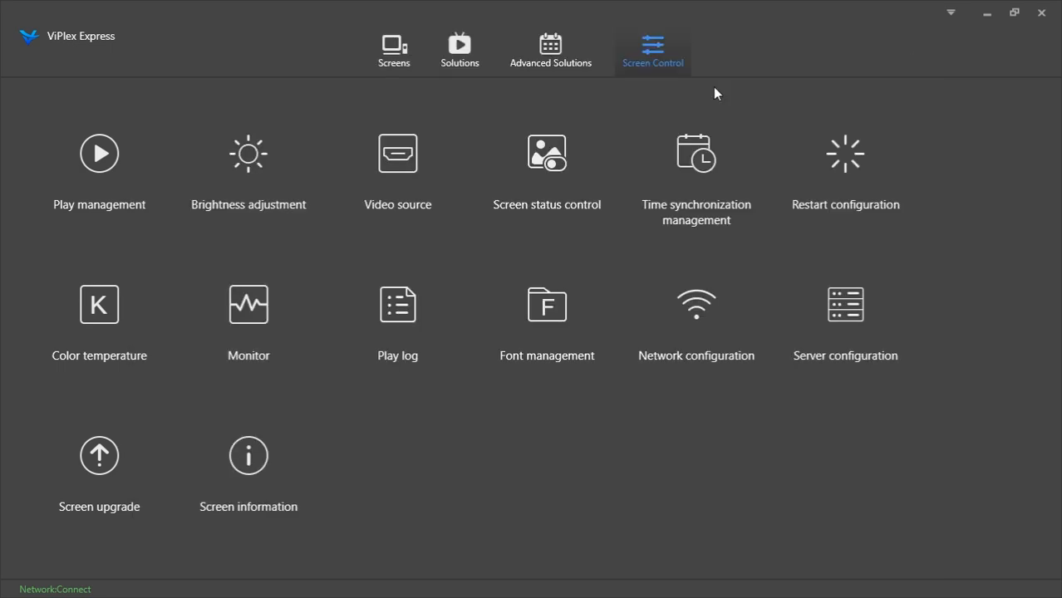
Switch the brightness adjustment of screen Taurus-10004352 to Smart mode and dismiss the notification
{"action": "left_click", "coordinate": [241, 175]}
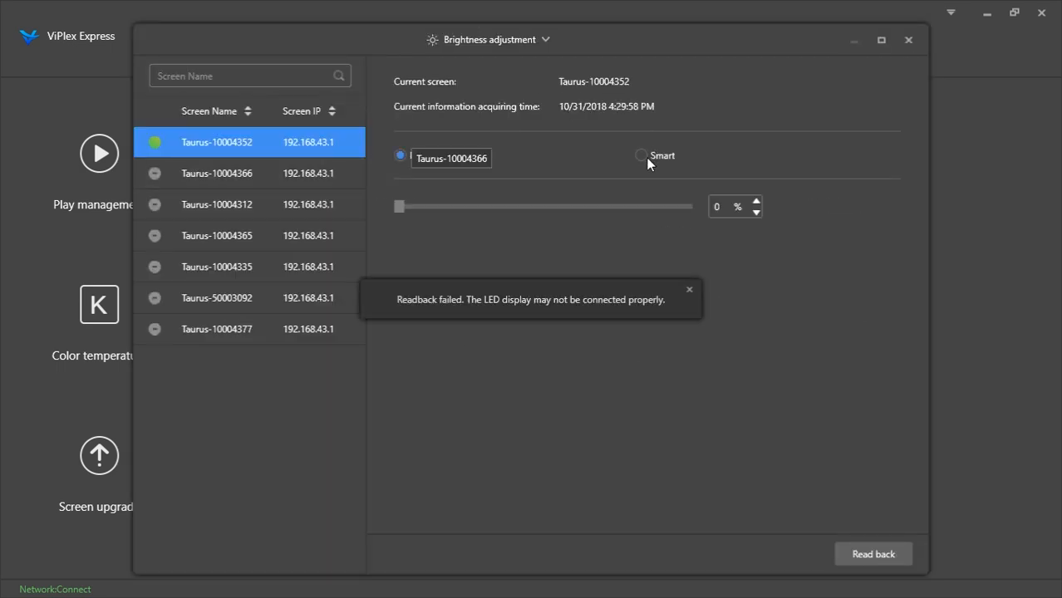
{"action": "left_click", "coordinate": [688, 289]}
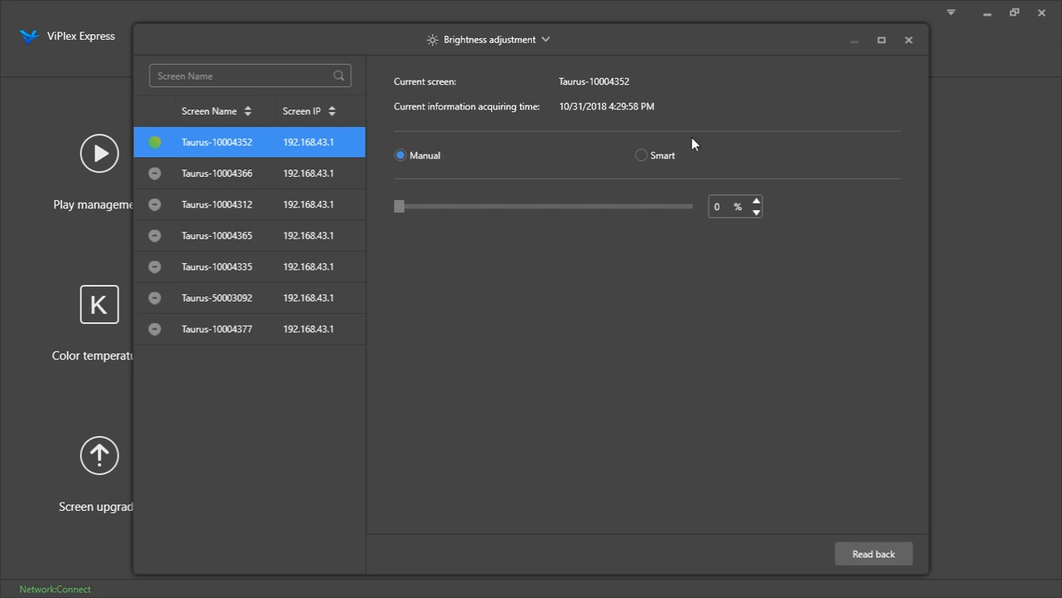
{"action": "left_click", "coordinate": [641, 156]}
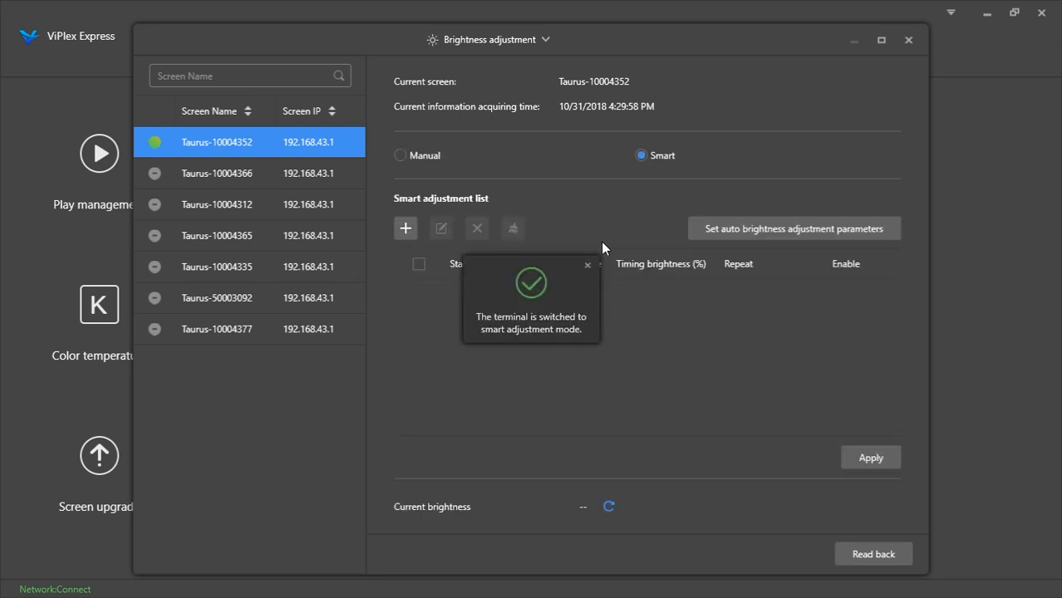
{"action": "left_click", "coordinate": [589, 264]}
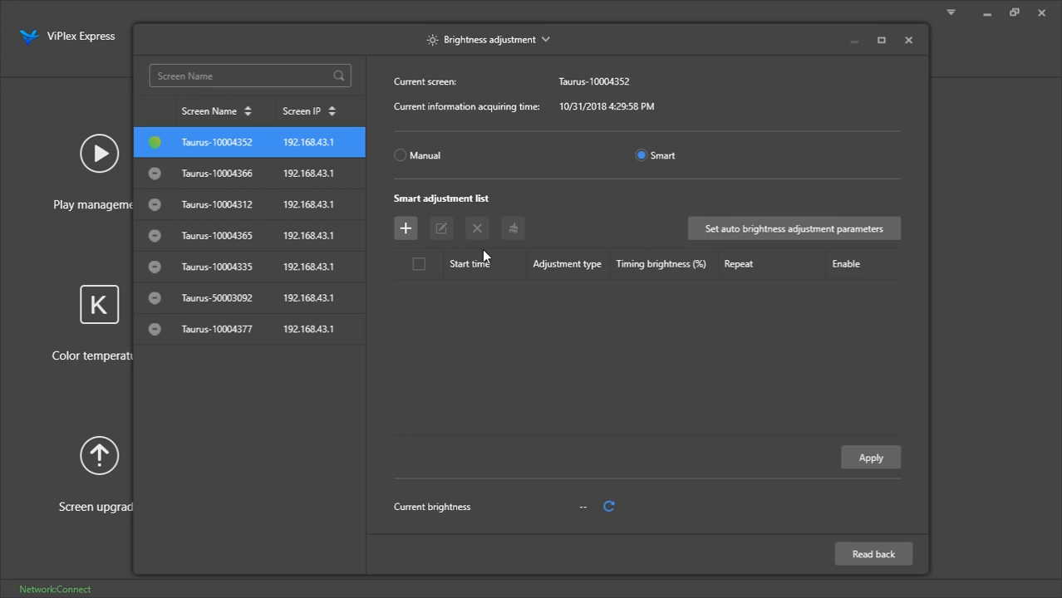
Add a Timing entry to the smart adjustment list with 50% brightness starting at 06:00:00 every day
{"action": "left_click", "coordinate": [407, 229]}
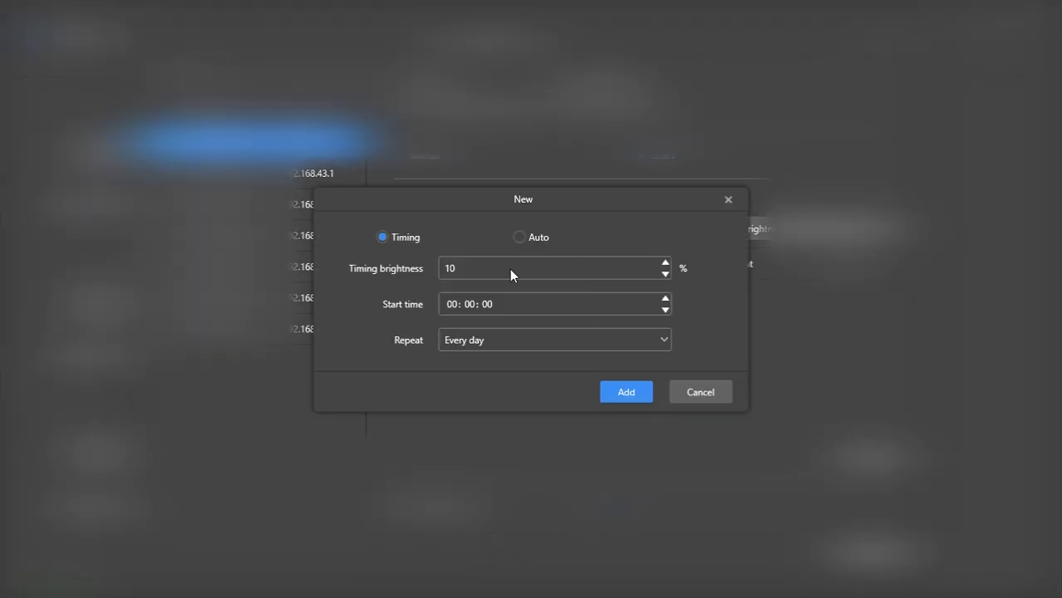
{"action": "left_click", "coordinate": [449, 304]}
{"action": "type", "text": "06"}
{"action": "double_click", "coordinate": [467, 266]}
{"action": "type", "text": "50"}
{"action": "left_click", "coordinate": [630, 393]}
Add a second Timing entry with 70% brightness starting at 08:00:00 every day
{"action": "type", "text": "70"}
{"action": "left_click", "coordinate": [453, 304]}
{"action": "type", "text": "8"}
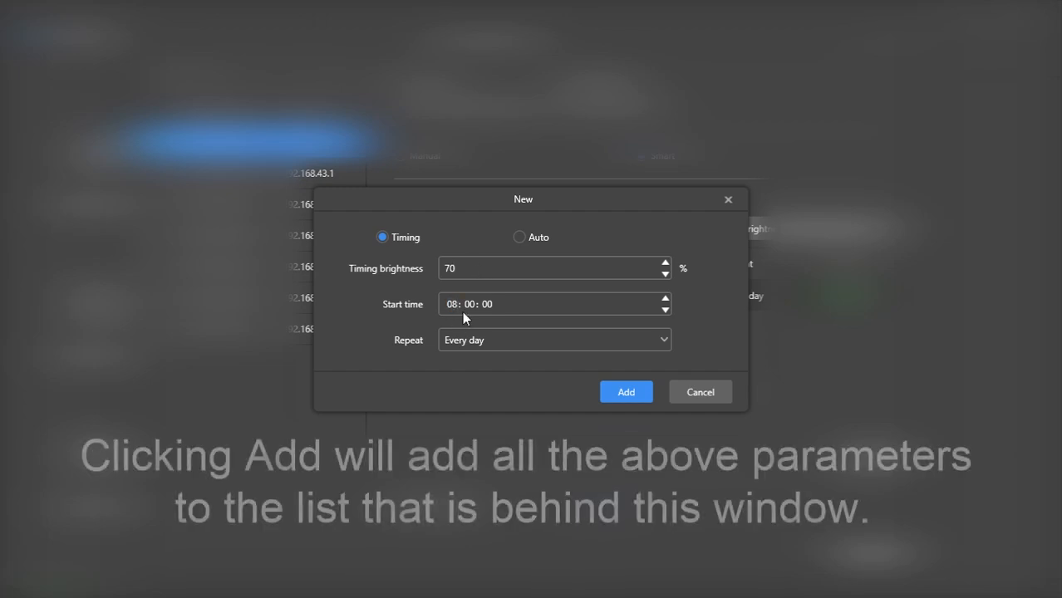
{"action": "left_click", "coordinate": [622, 386]}
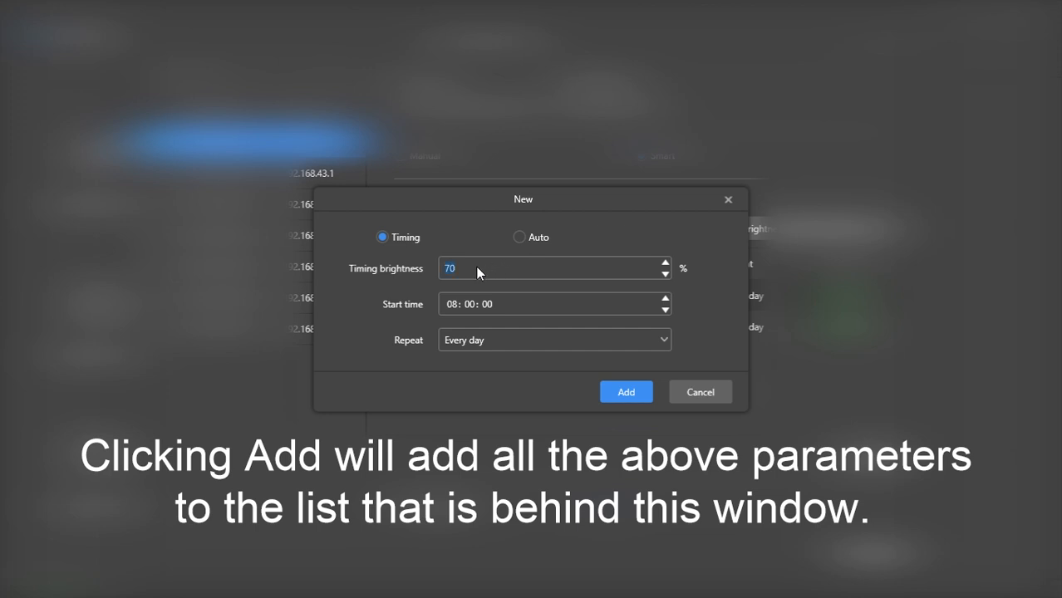
Add a third Timing entry with 80% brightness starting at 09:00:00 every day
{"action": "left_click", "coordinate": [449, 303]}
{"action": "type", "text": "00"}
{"action": "left_click", "coordinate": [621, 389]}
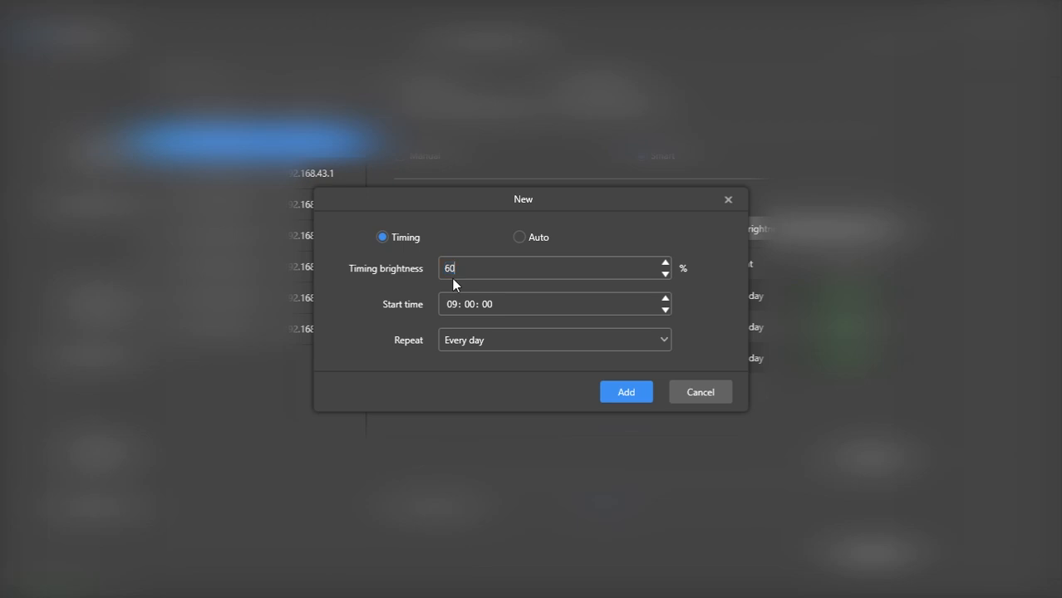
Add an evening Timing entry with 60% brightness starting at 19:00:00 every day
{"action": "left_click", "coordinate": [455, 304]}
{"action": "type", "text": "19"}
{"action": "left_click", "coordinate": [629, 400]}
Add a Timing entry with 40% brightness starting at 21:00:00 every day
{"action": "double_click", "coordinate": [453, 266]}
{"action": "type", "text": "40"}
{"action": "double_click", "coordinate": [451, 304]}
{"action": "type", "text": "21"}
{"action": "left_click", "coordinate": [619, 391]}
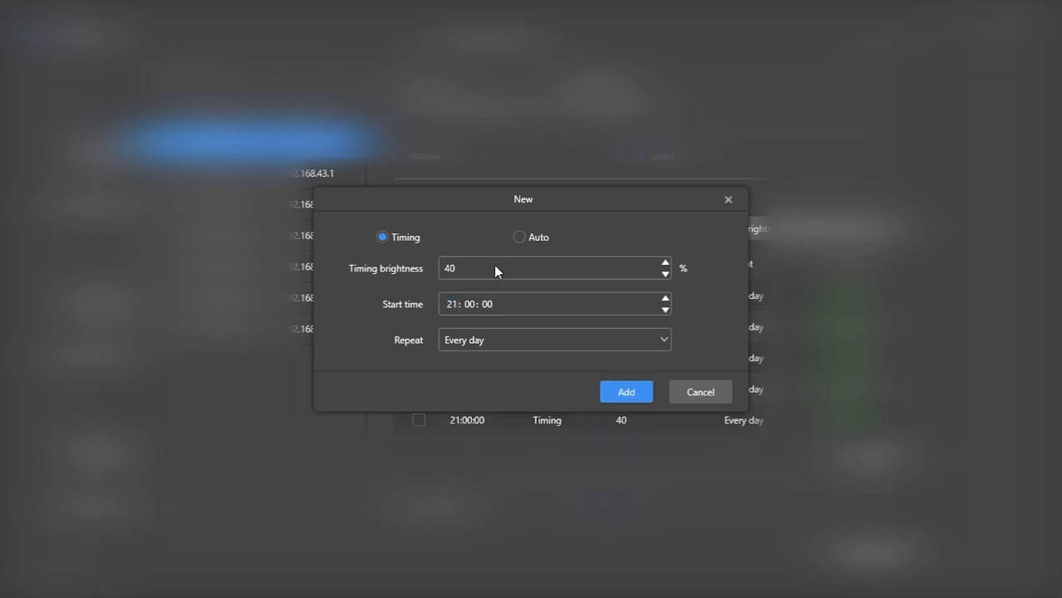
Add a final Timing entry with 30% brightness starting at 22:00:00 every day and close the entry dialog
{"action": "double_click", "coordinate": [453, 268]}
{"action": "type", "text": "30"}
{"action": "type", "text": "22"}
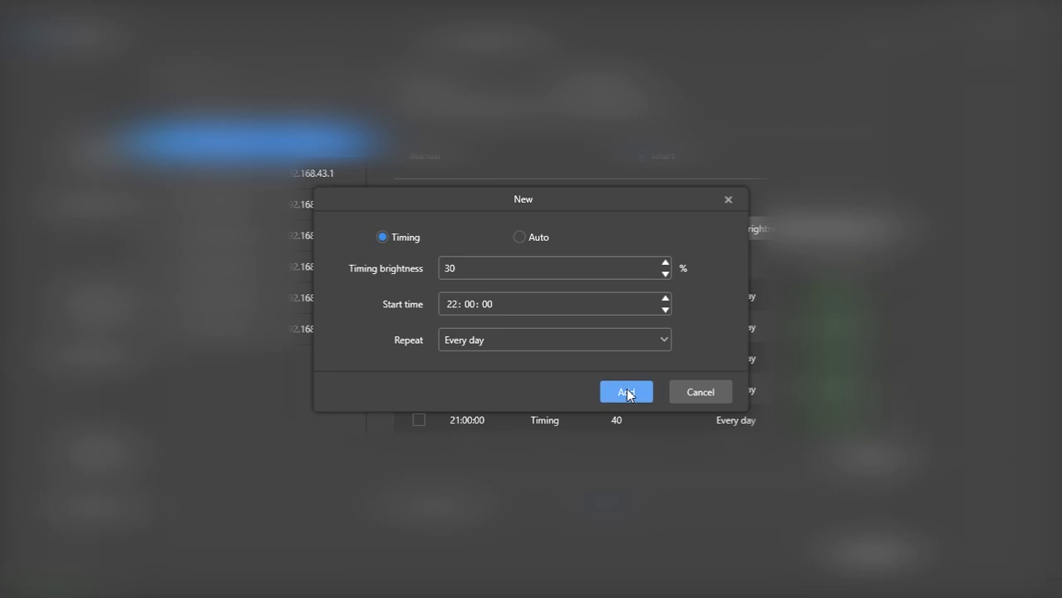
{"action": "left_click", "coordinate": [727, 201]}
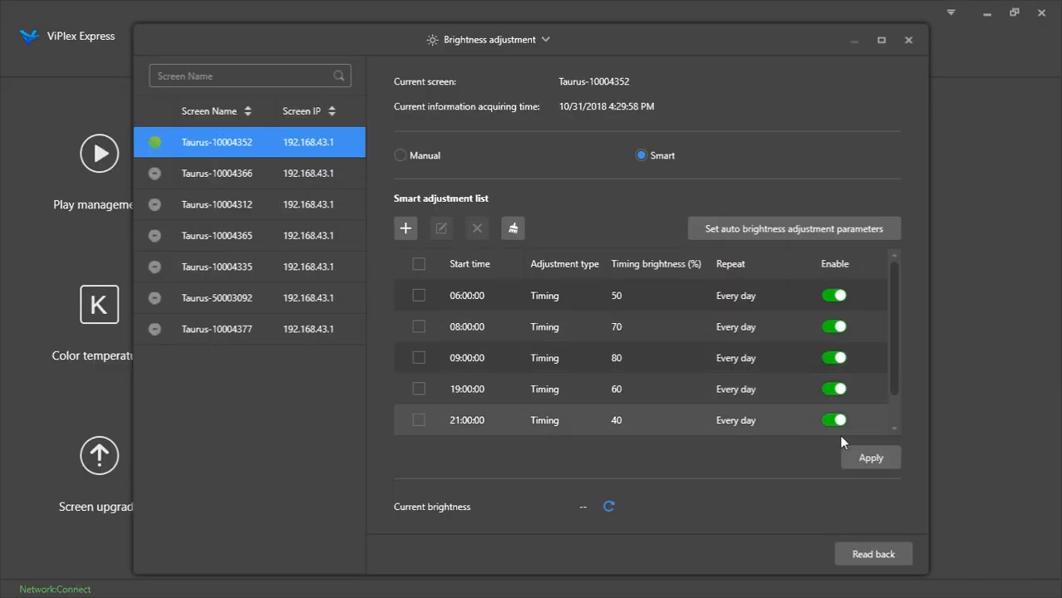
Apply the smart brightness schedule to screen Taurus-10004352 and close the brightness adjustment window
{"action": "left_click", "coordinate": [860, 464]}
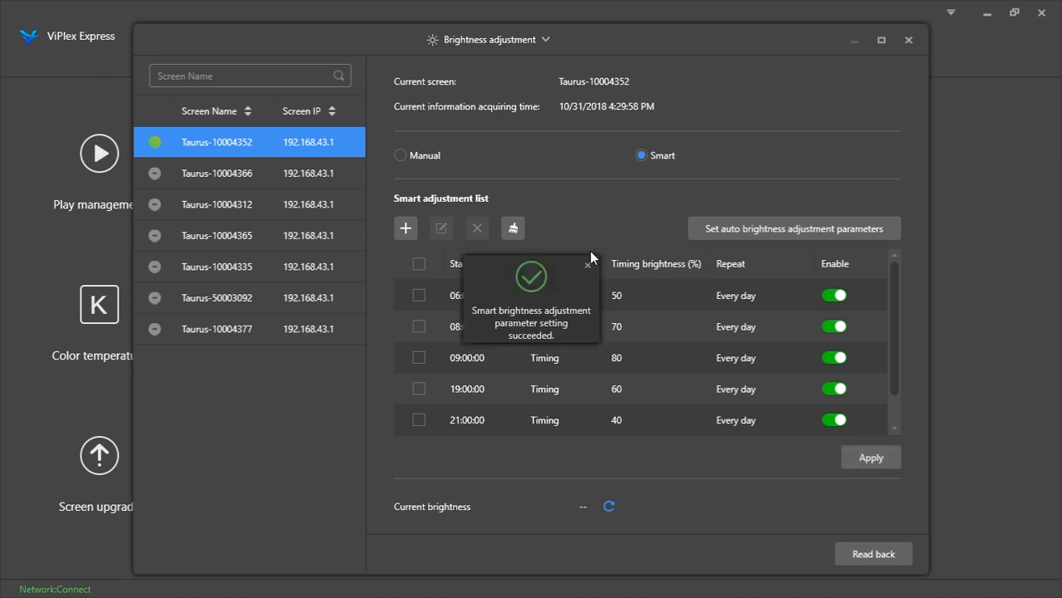
{"action": "left_click", "coordinate": [586, 266]}
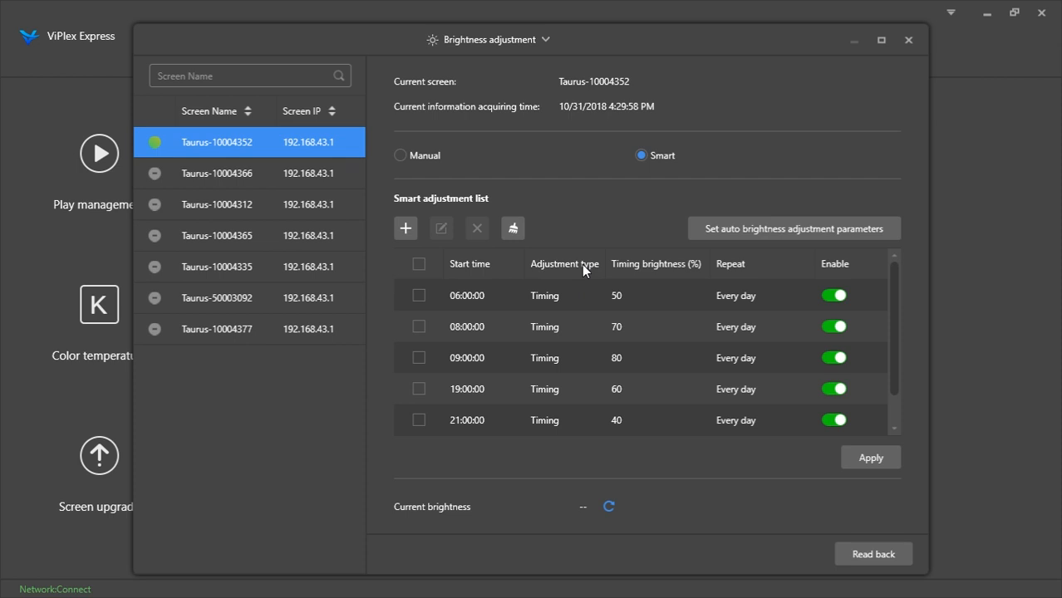
{"action": "left_click", "coordinate": [910, 40]}
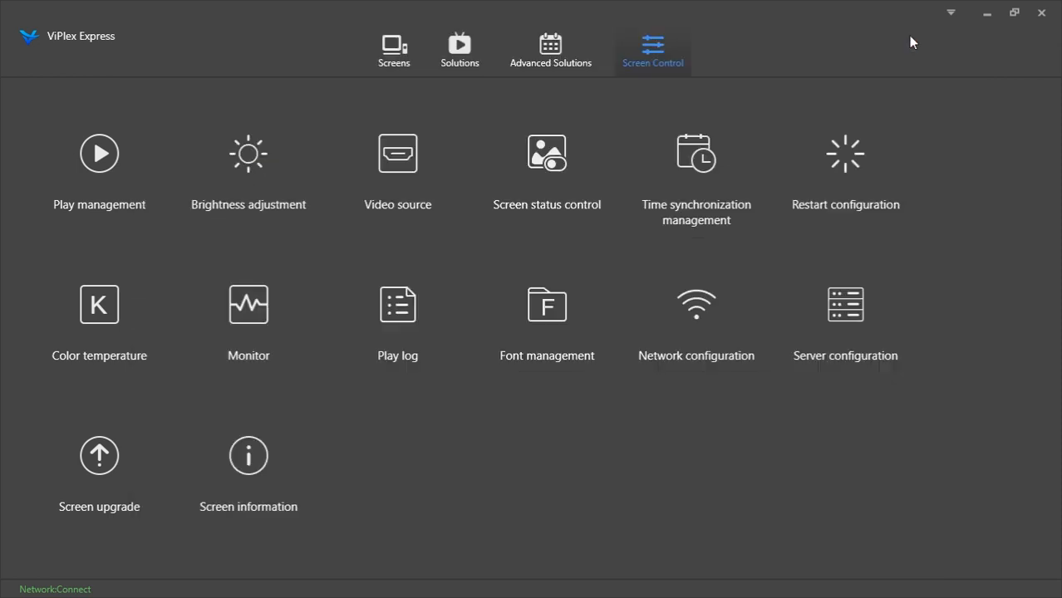
Start a new solution and name it Video
{"action": "left_click", "coordinate": [456, 55]}
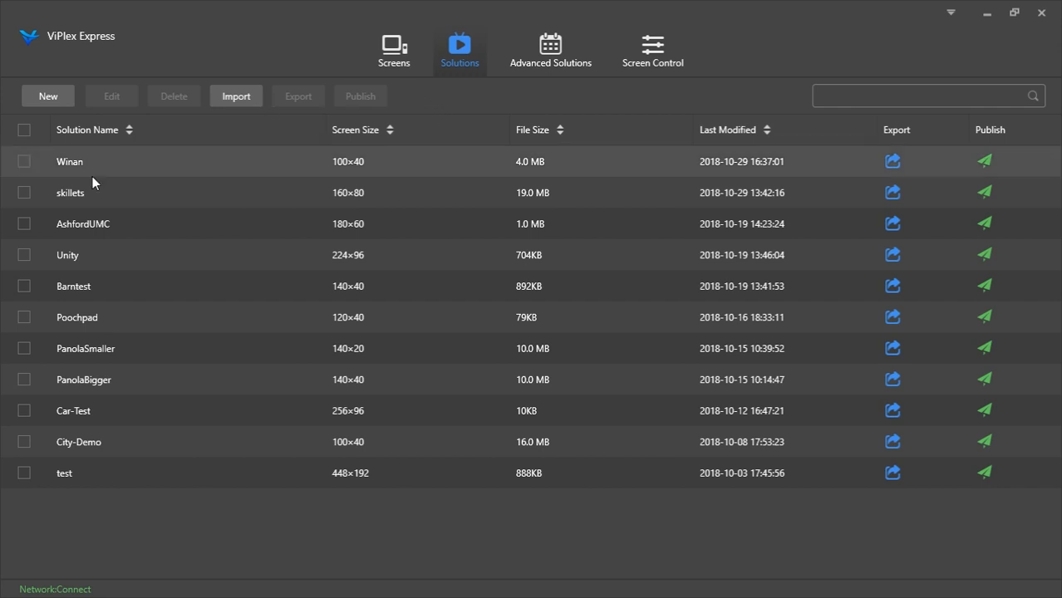
{"action": "left_click", "coordinate": [62, 100]}
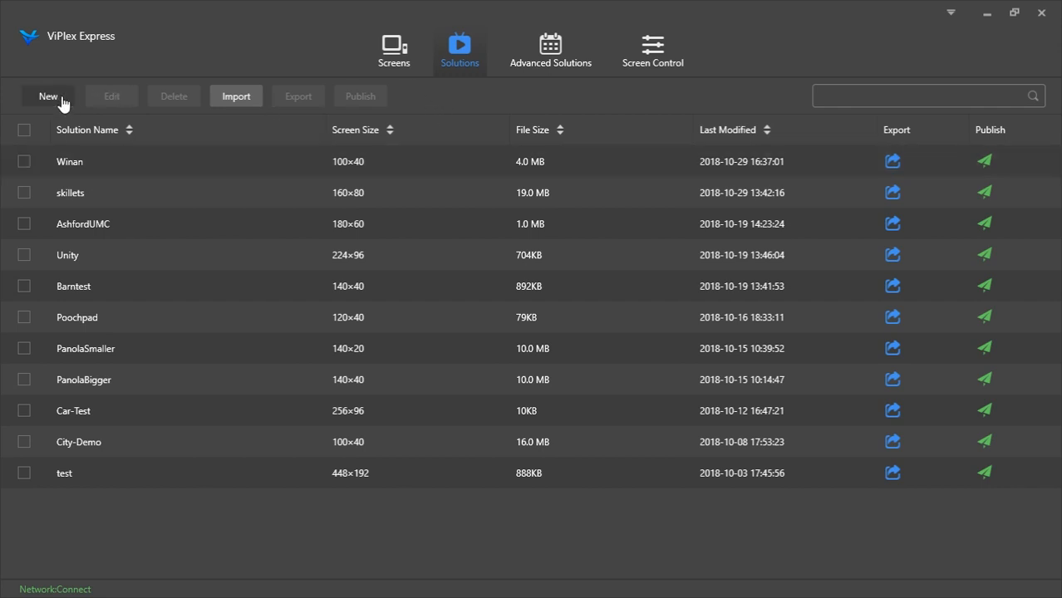
{"action": "left_click", "coordinate": [557, 196]}
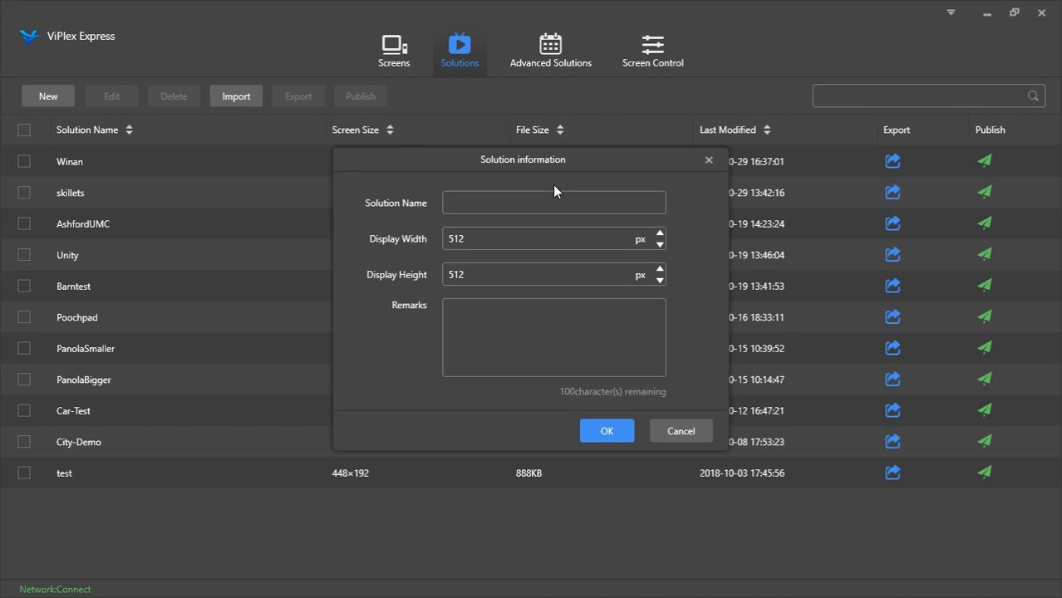
{"action": "type", "text": "Video"}
Set the Video solution's display width and height to 400 px each and create it
{"action": "double_click", "coordinate": [462, 238]}
{"action": "type", "text": "40"}
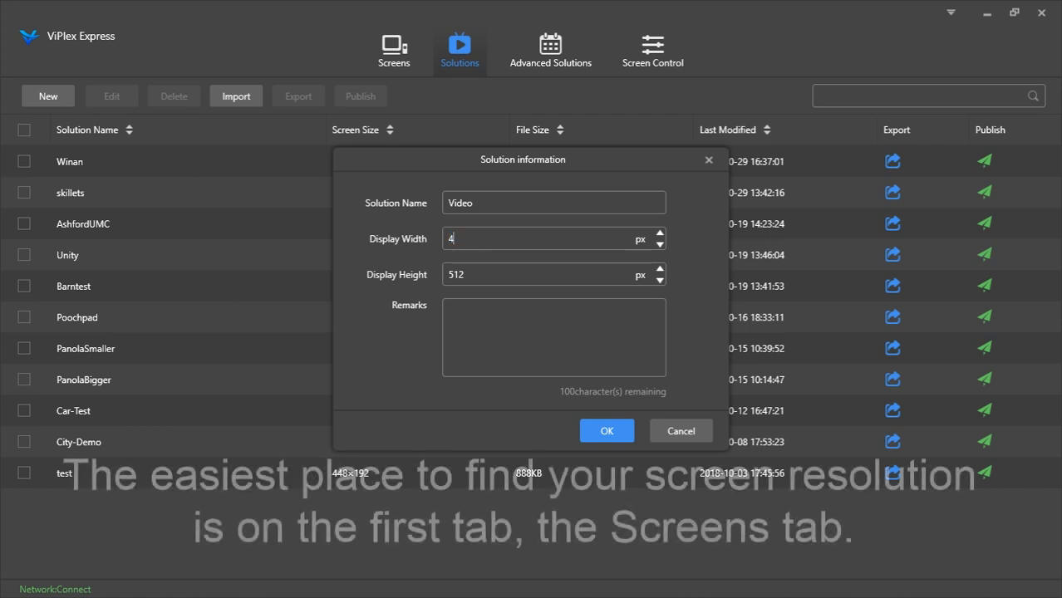
{"action": "key", "text": "BackSpace"}
{"action": "key", "text": "BackSpace"}
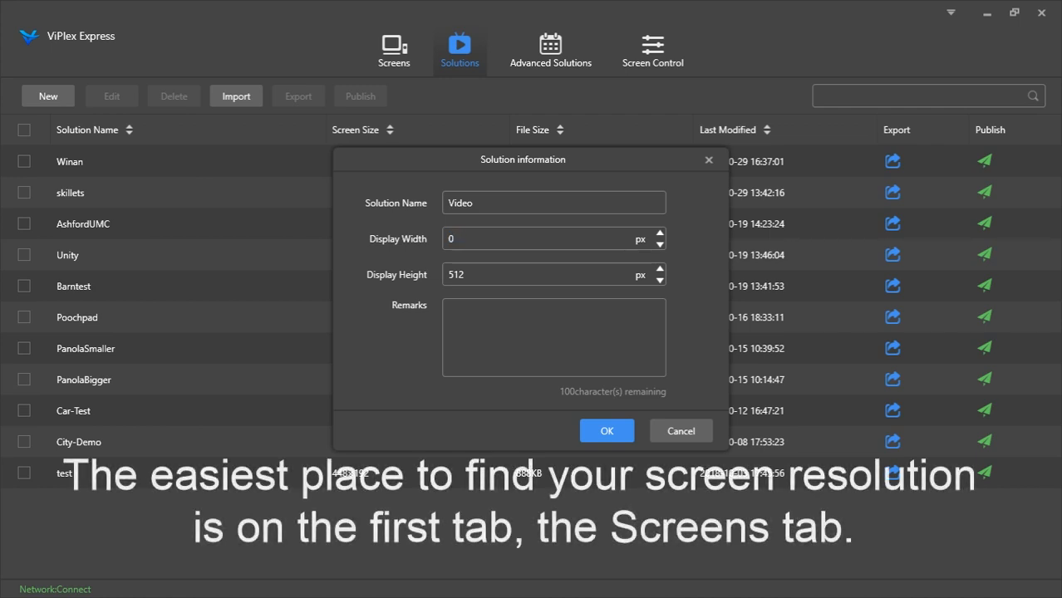
{"action": "type", "text": "400"}
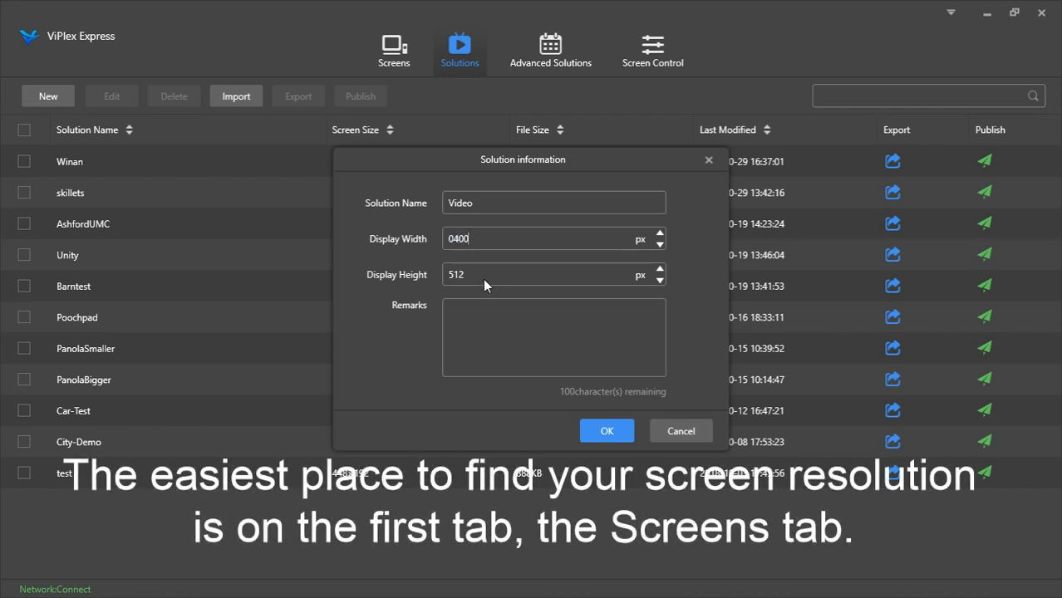
{"action": "double_click", "coordinate": [477, 275]}
{"action": "type", "text": "400"}
{"action": "left_click", "coordinate": [609, 428]}
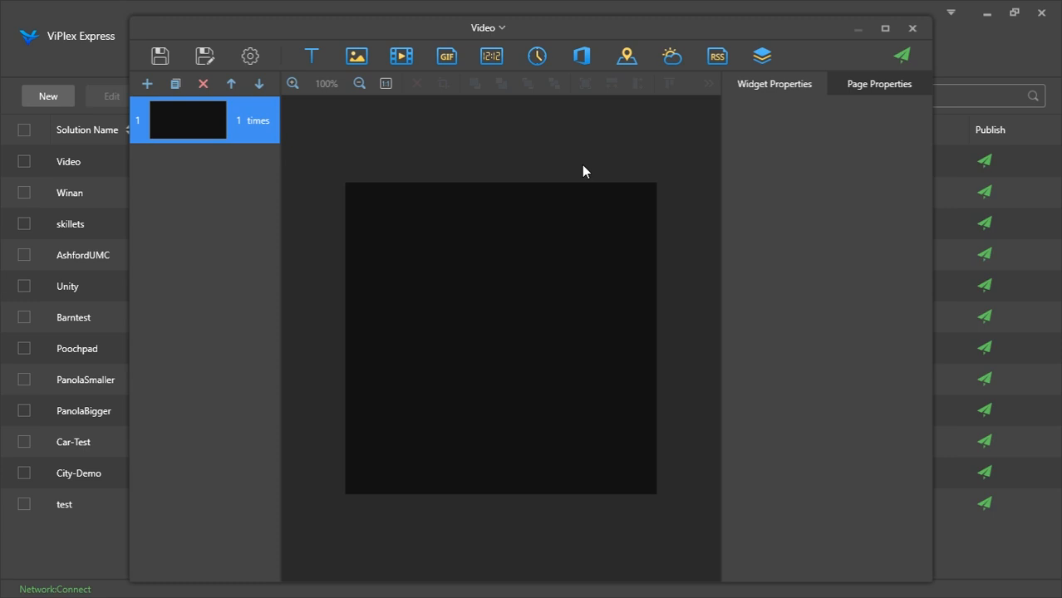
Add three more pages to the Video solution and select page 1
{"action": "left_click", "coordinate": [145, 84]}
{"action": "left_click", "coordinate": [146, 84]}
{"action": "left_click", "coordinate": [145, 83]}
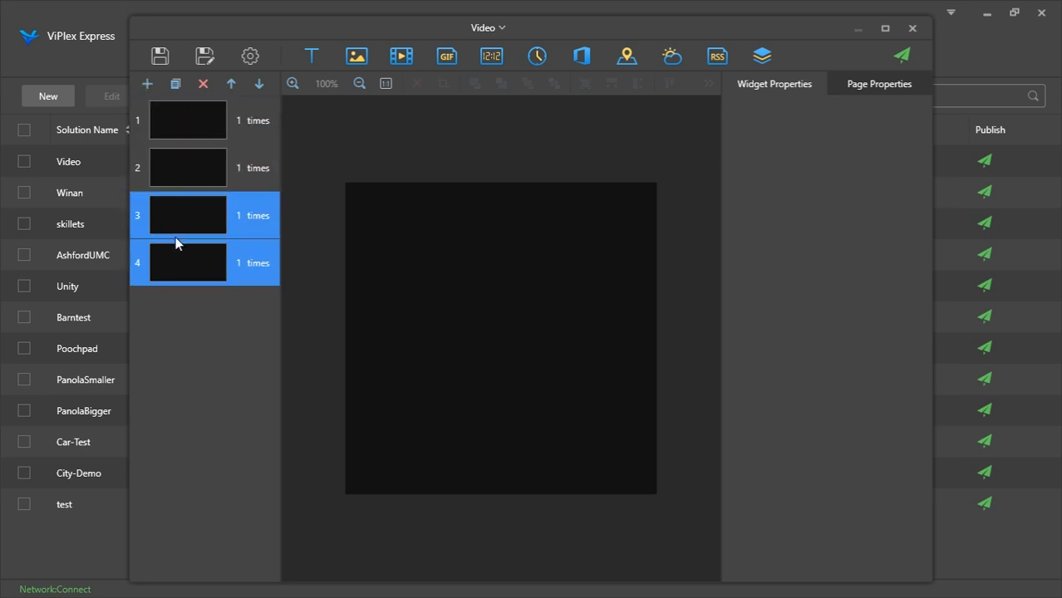
{"action": "left_click", "coordinate": [266, 136]}
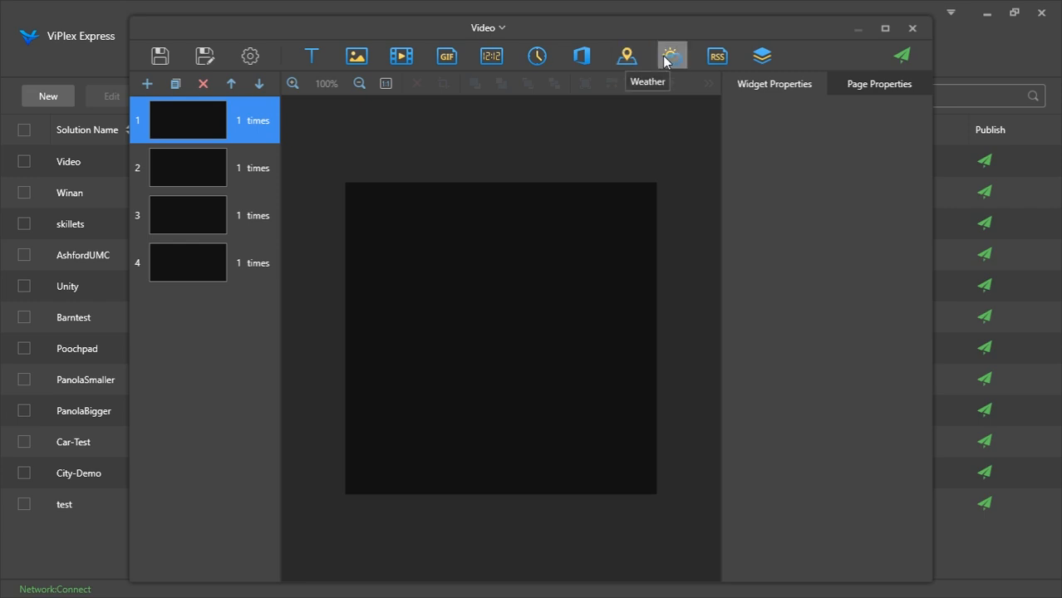
Add a weather widget to page 1 and set its location to Houston, Texas, America
{"action": "left_click", "coordinate": [670, 56]}
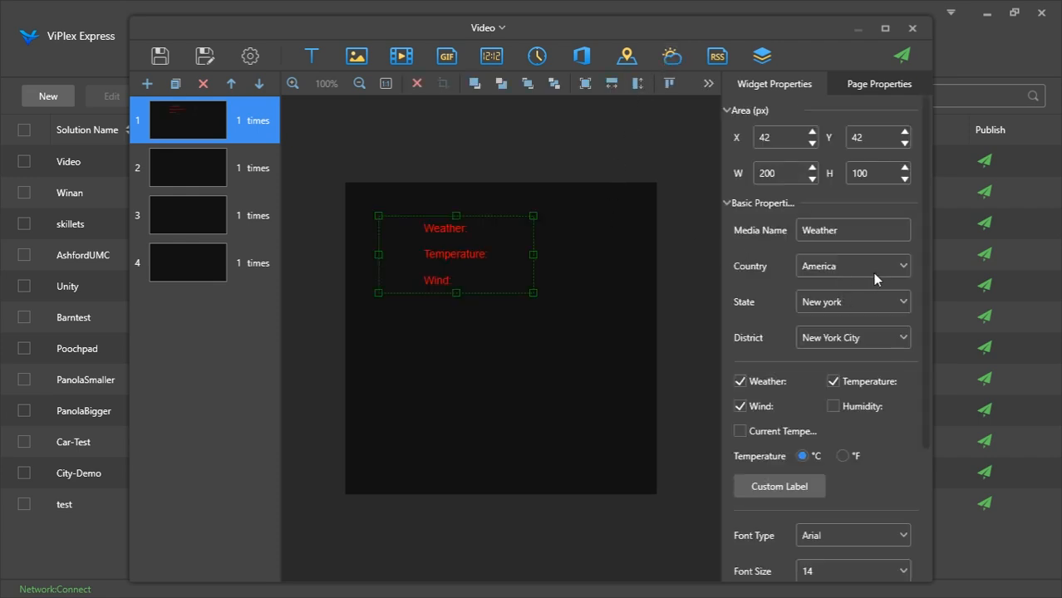
{"action": "left_click", "coordinate": [828, 340]}
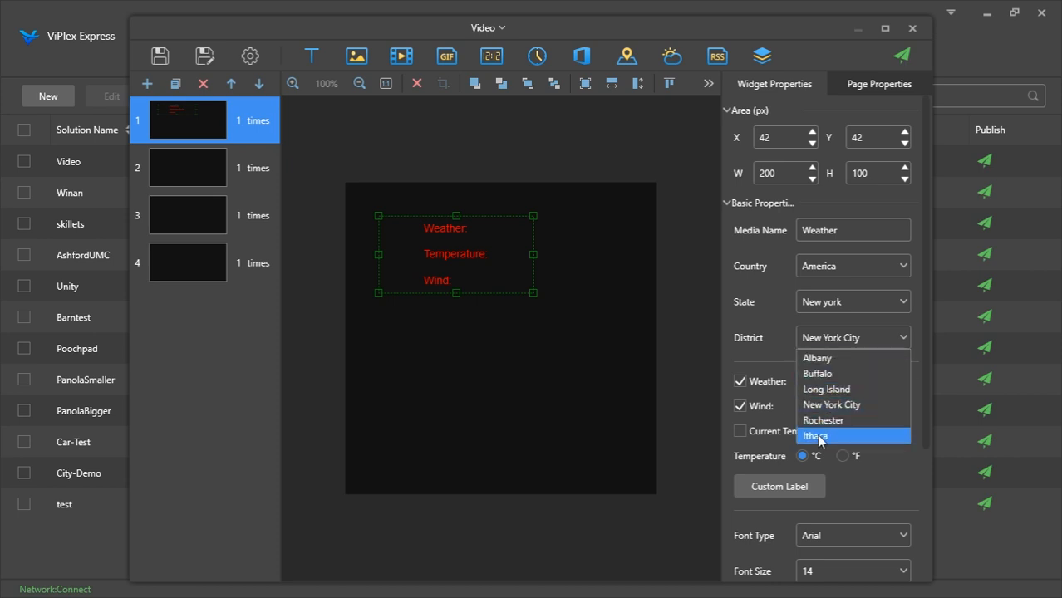
{"action": "left_click", "coordinate": [863, 311]}
{"action": "left_click", "coordinate": [885, 306]}
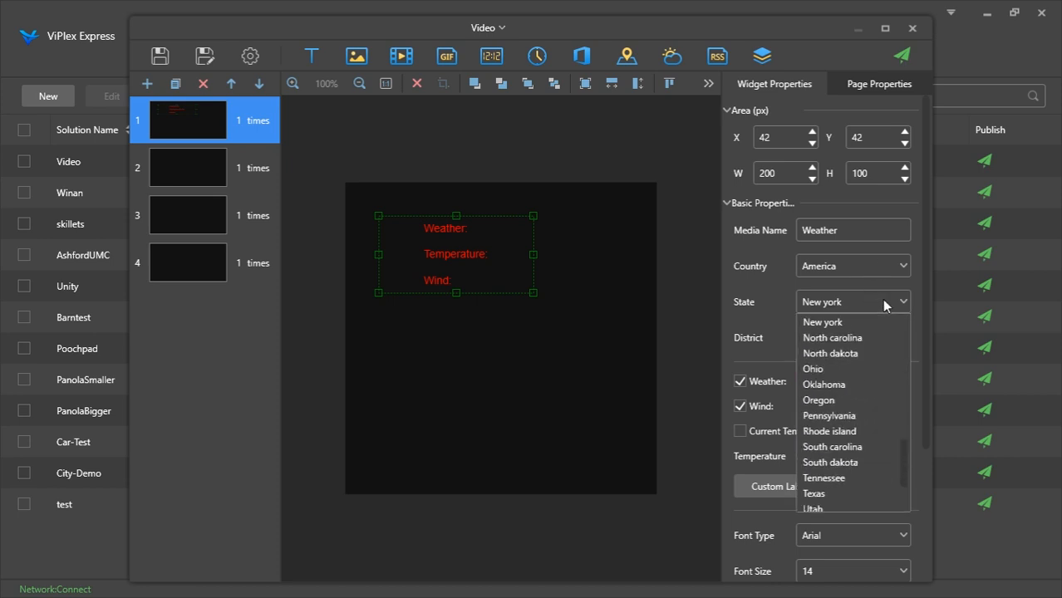
{"action": "scroll", "coordinate": [826, 419], "scroll_direction": "down", "scroll_amount": 2}
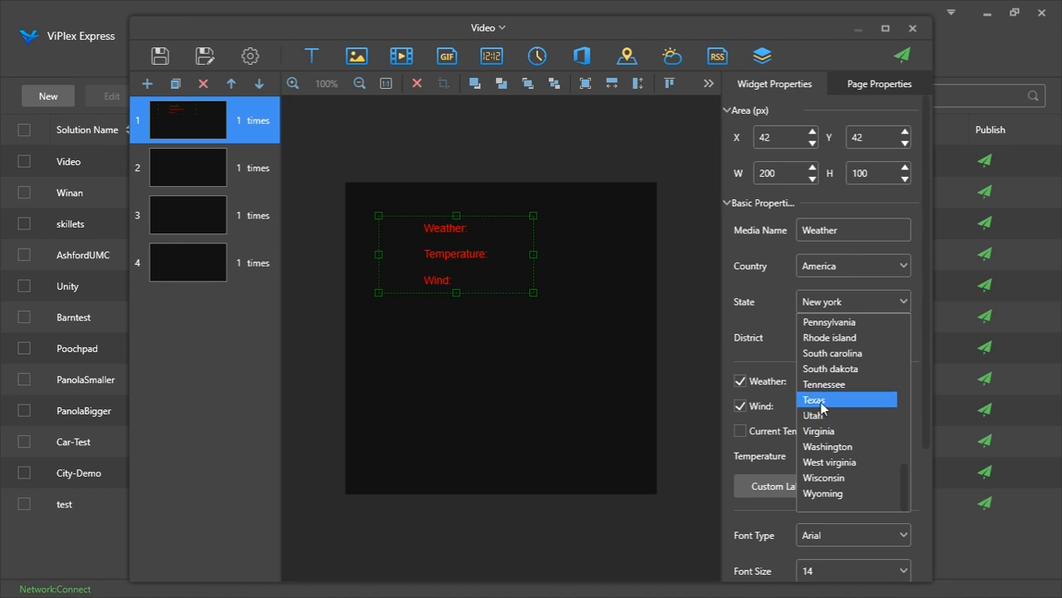
{"action": "left_click", "coordinate": [819, 400]}
{"action": "left_click", "coordinate": [878, 346]}
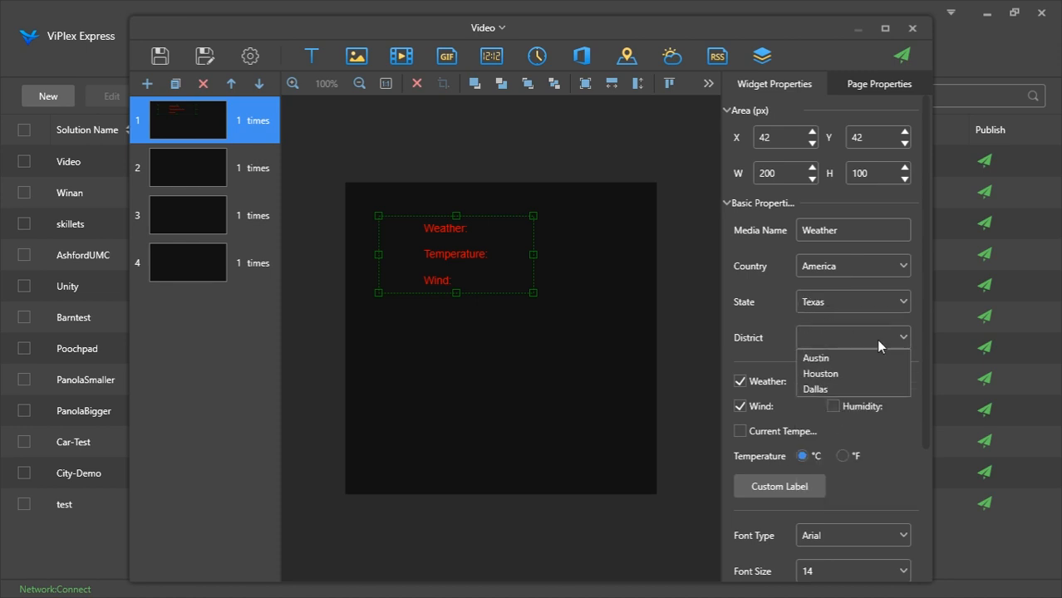
{"action": "left_click", "coordinate": [837, 375]}
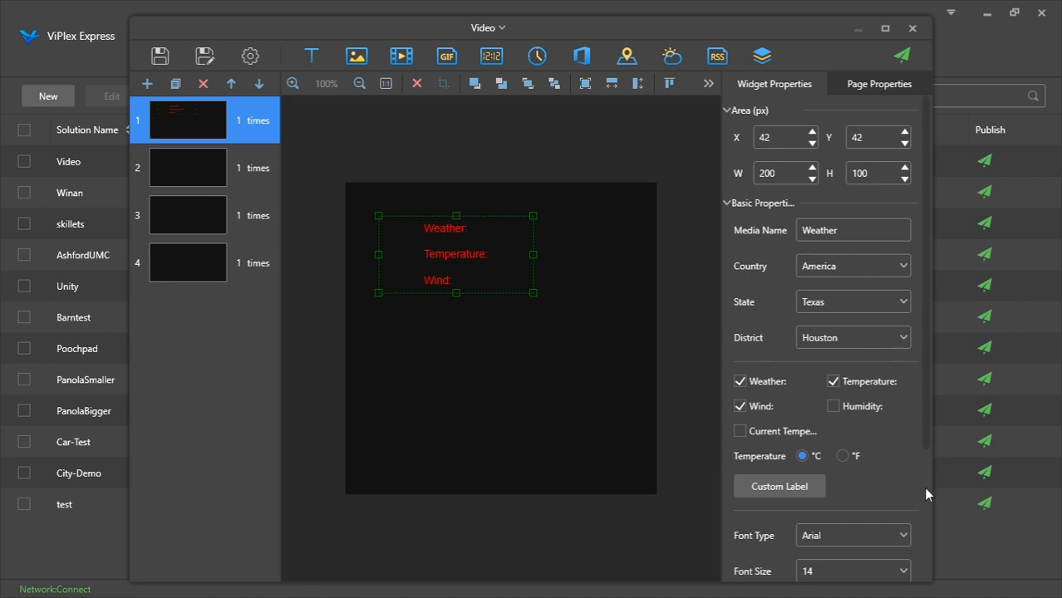
Set the weather widget to °F, include humidity and leave out wind and current temperature
{"action": "left_click", "coordinate": [843, 460]}
{"action": "left_click", "coordinate": [834, 411]}
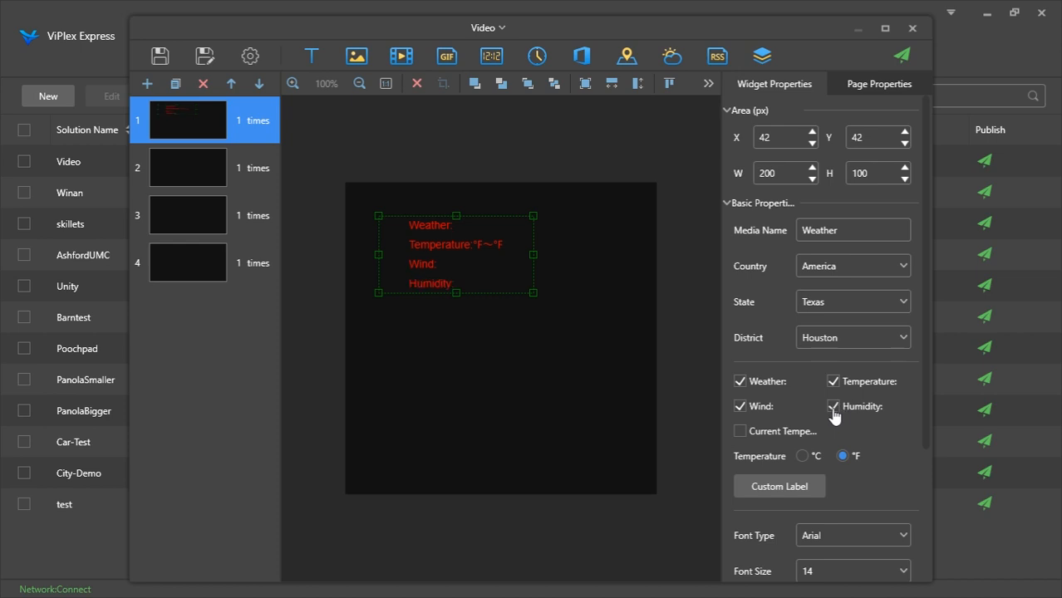
{"action": "left_click", "coordinate": [757, 435]}
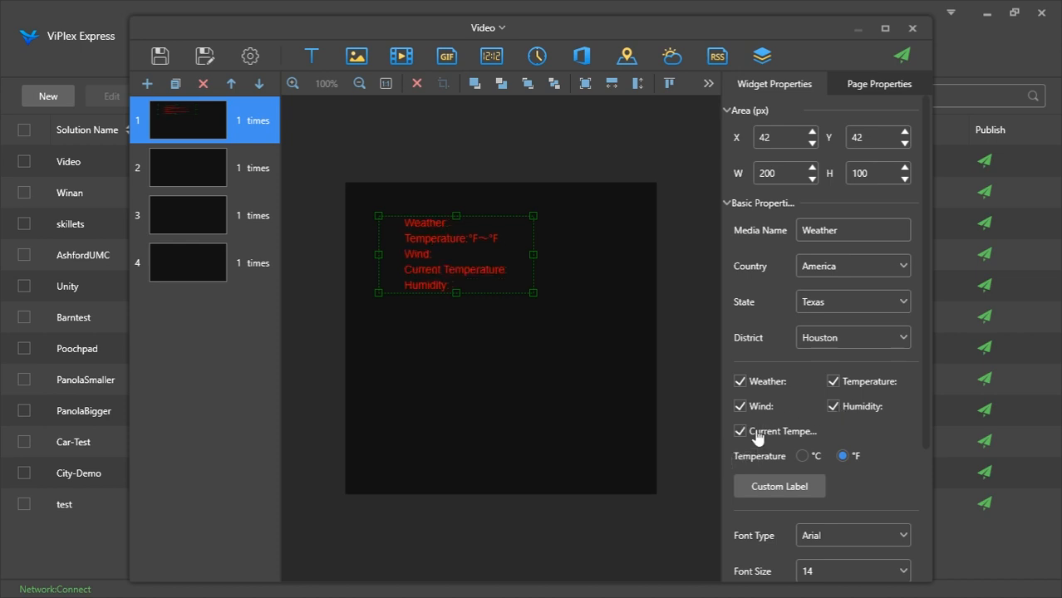
{"action": "left_click", "coordinate": [757, 437]}
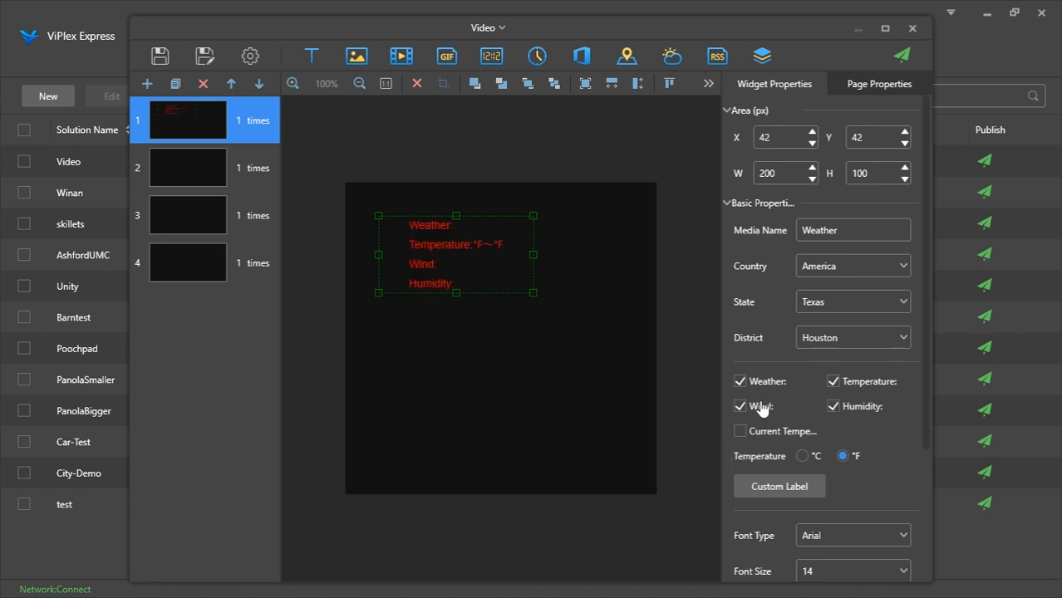
{"action": "left_click", "coordinate": [762, 410]}
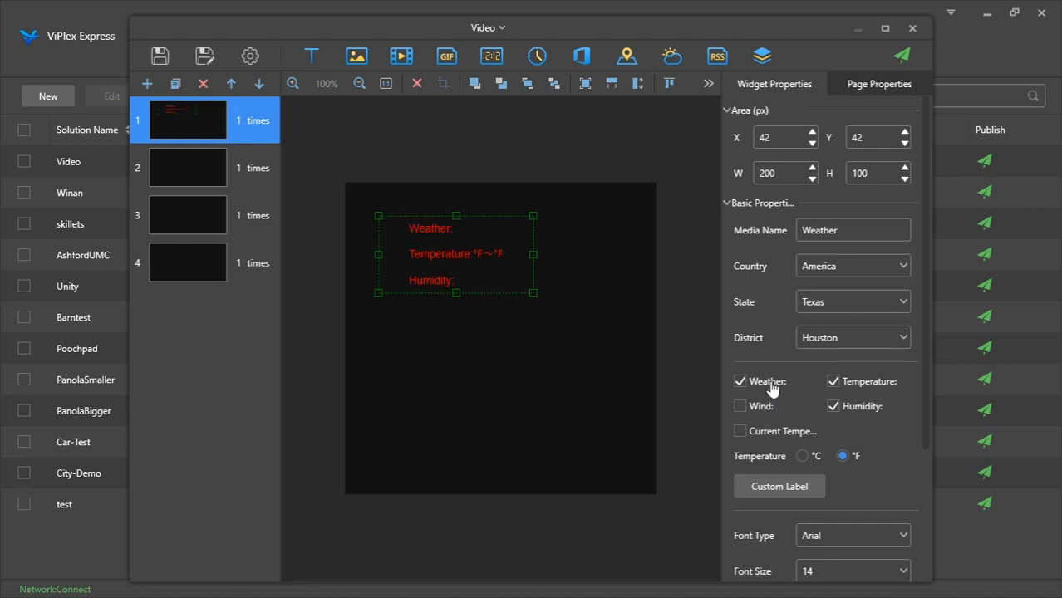
{"action": "scroll", "coordinate": [856, 453], "scroll_direction": "down", "scroll_amount": 3}
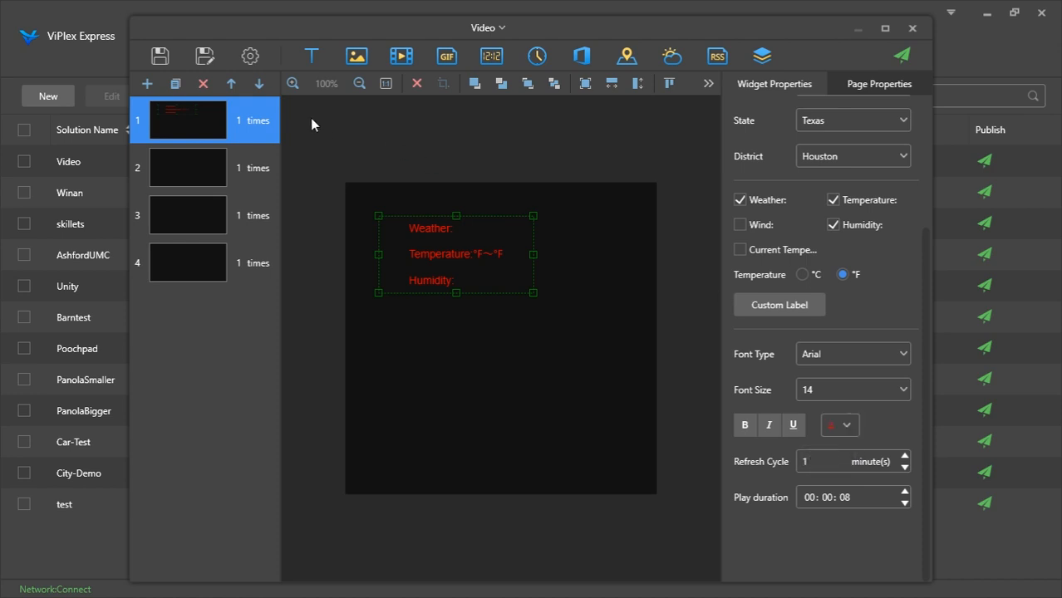
Delete the weather widget from page 1 while keeping the page itself
{"action": "left_click", "coordinate": [203, 83]}
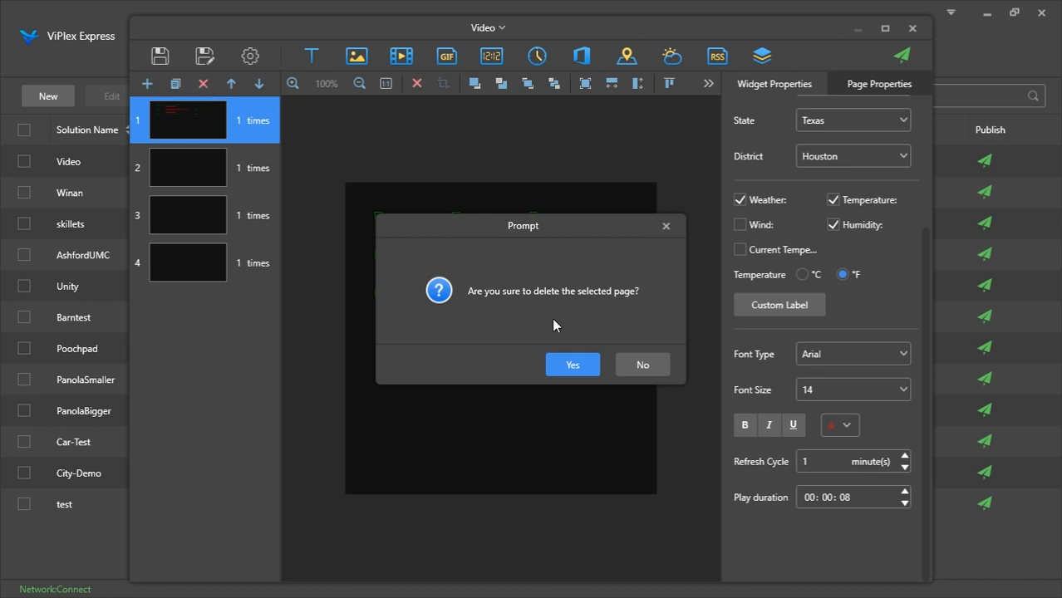
{"action": "left_click", "coordinate": [638, 365]}
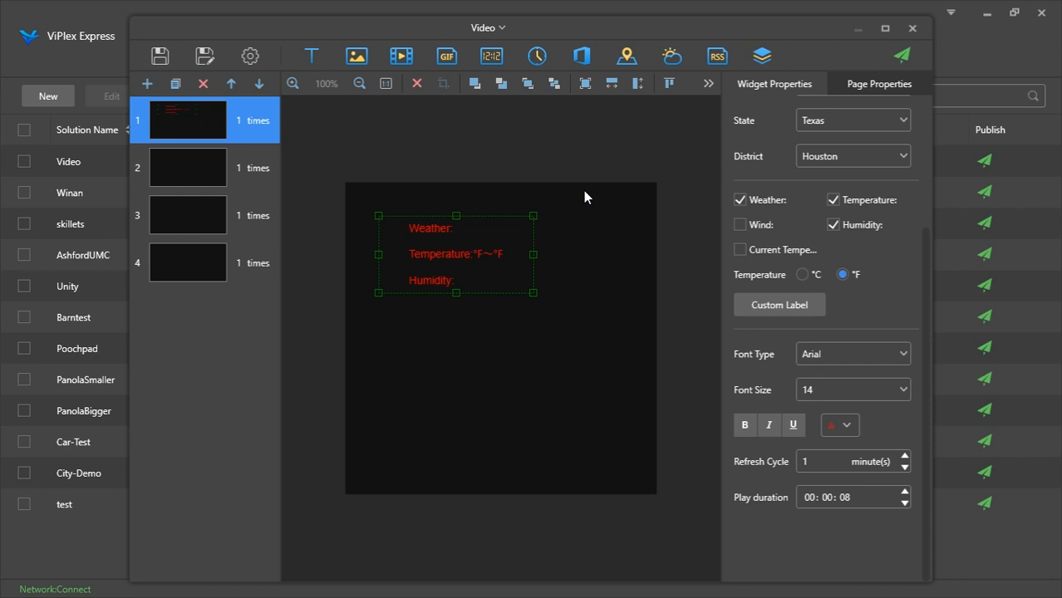
{"action": "key", "text": "Delete"}
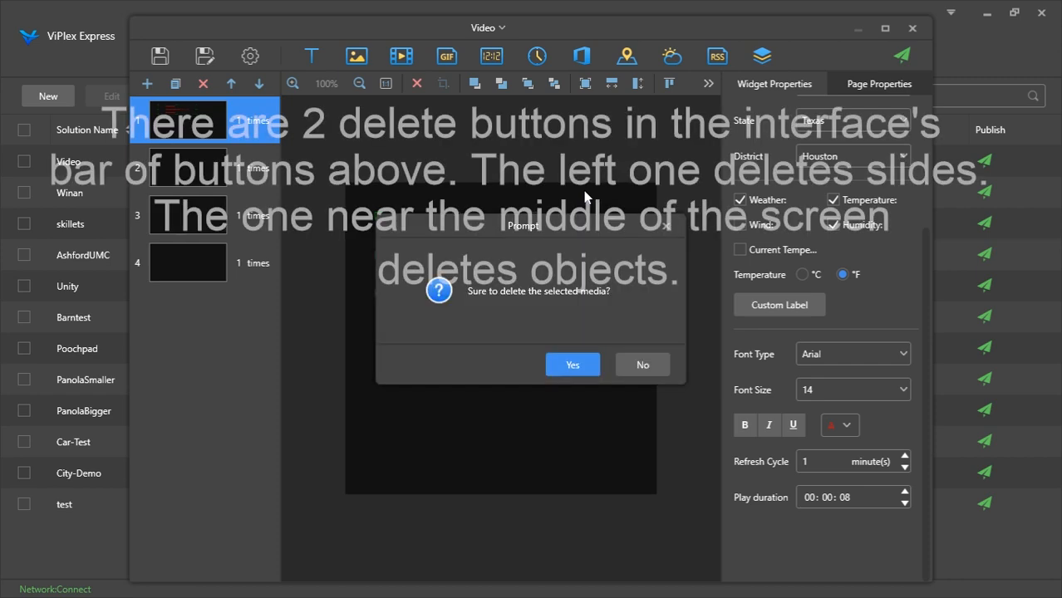
{"action": "key", "text": "Return"}
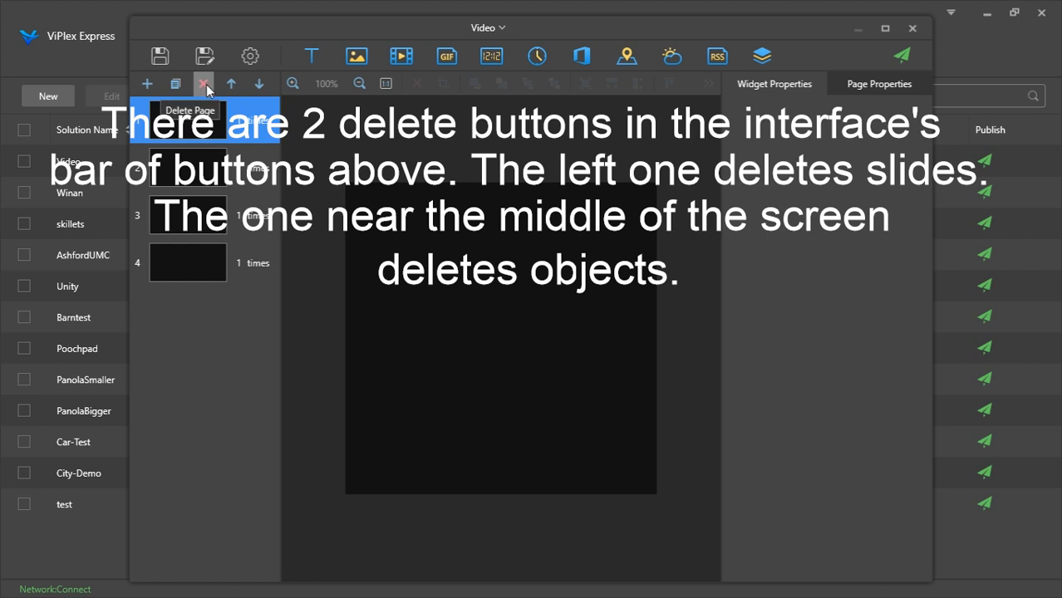
Place an RSS widget on page 1, look through its properties, and delete it
{"action": "left_click", "coordinate": [722, 60]}
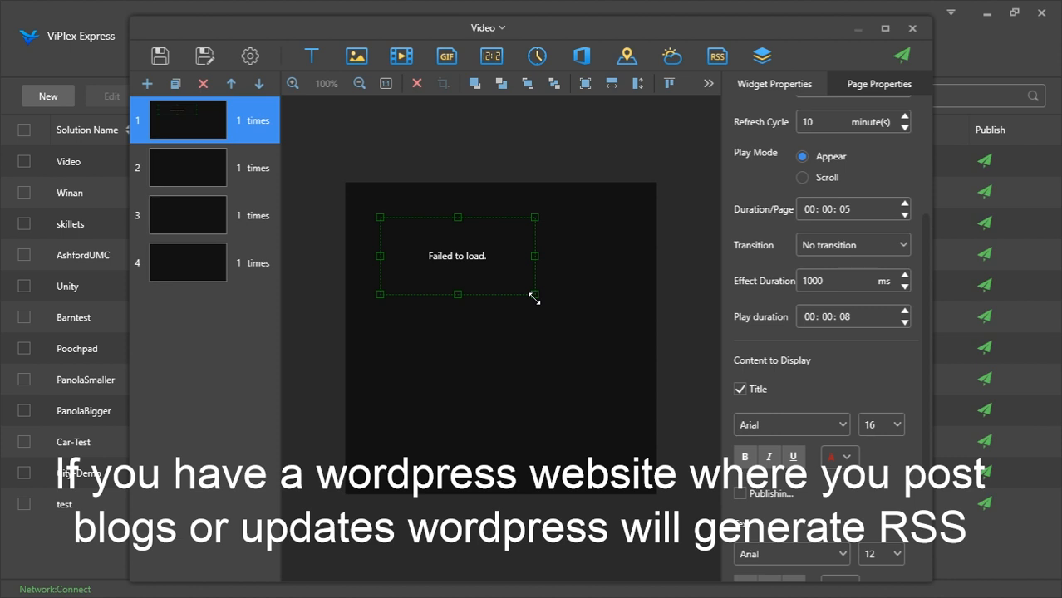
{"action": "scroll", "coordinate": [804, 219], "scroll_direction": "up", "scroll_amount": 1}
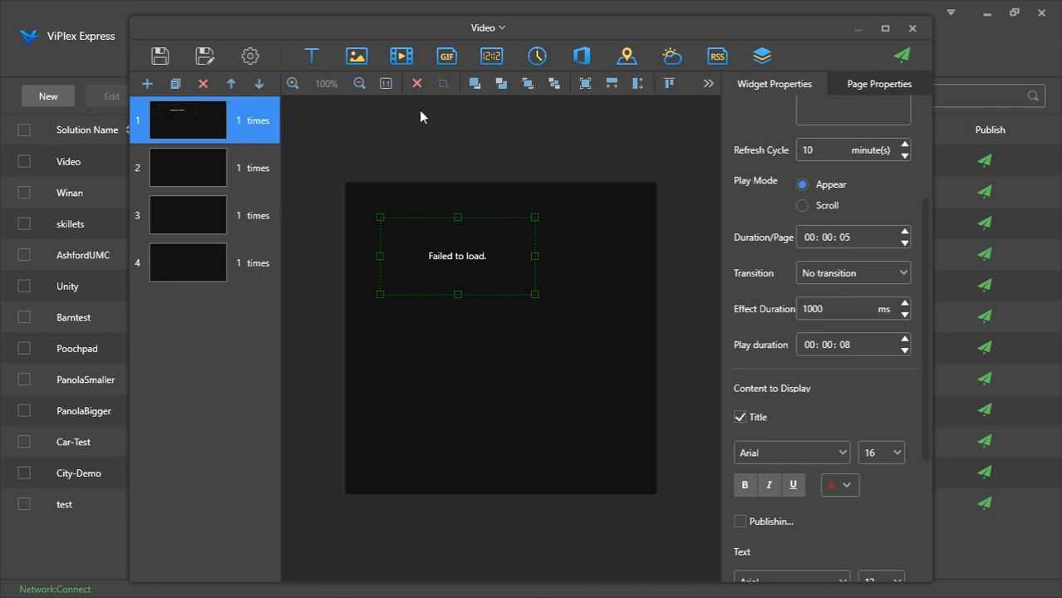
{"action": "key", "text": "Delete"}
{"action": "key", "text": "Return"}
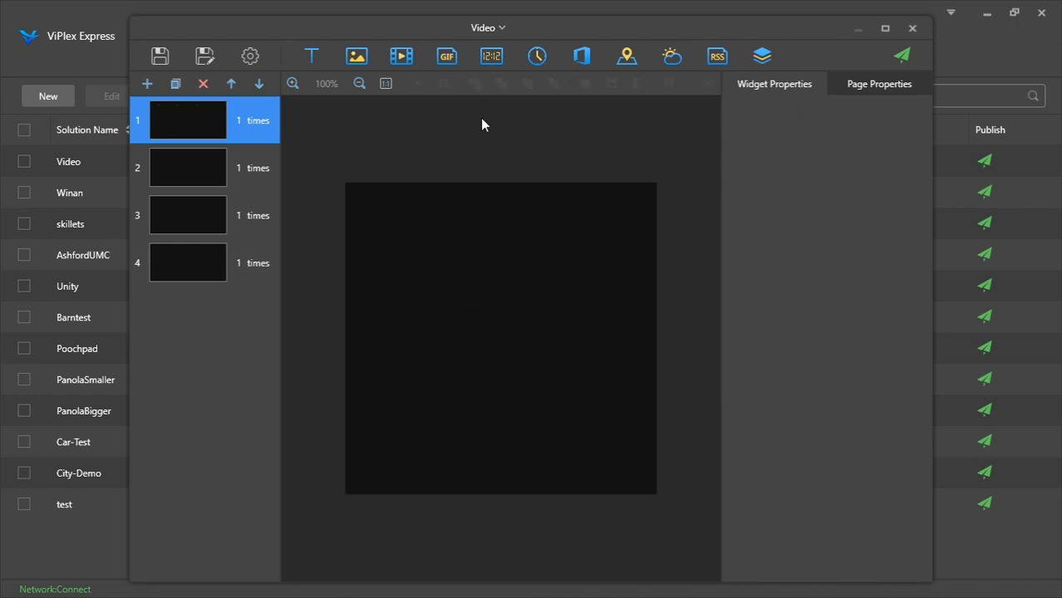
{"action": "left_click", "coordinate": [763, 58]}
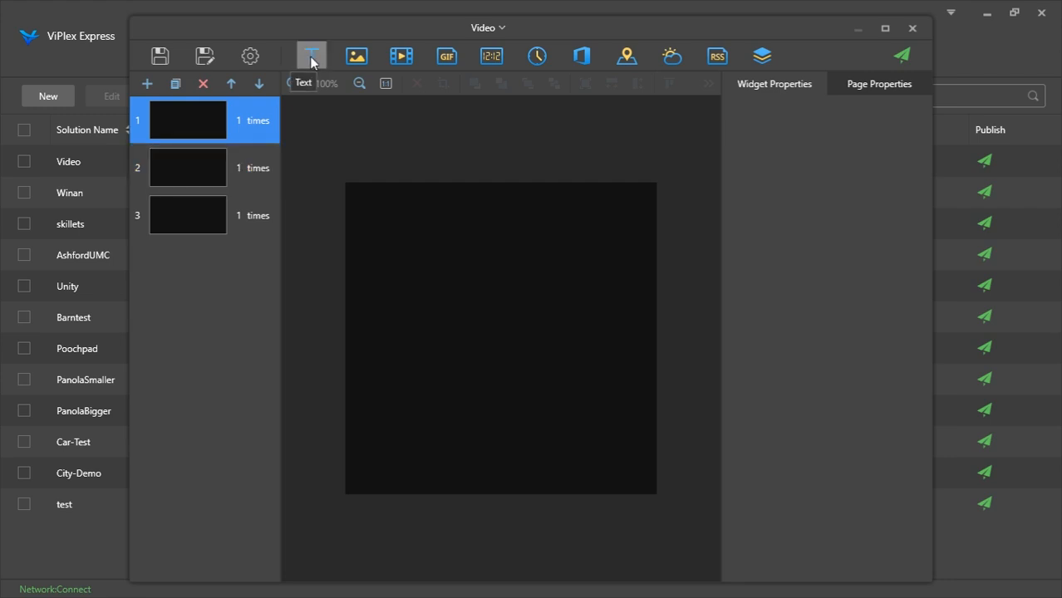
Add a text widget to page 1 with the text "Hello image"
{"action": "left_click", "coordinate": [311, 58]}
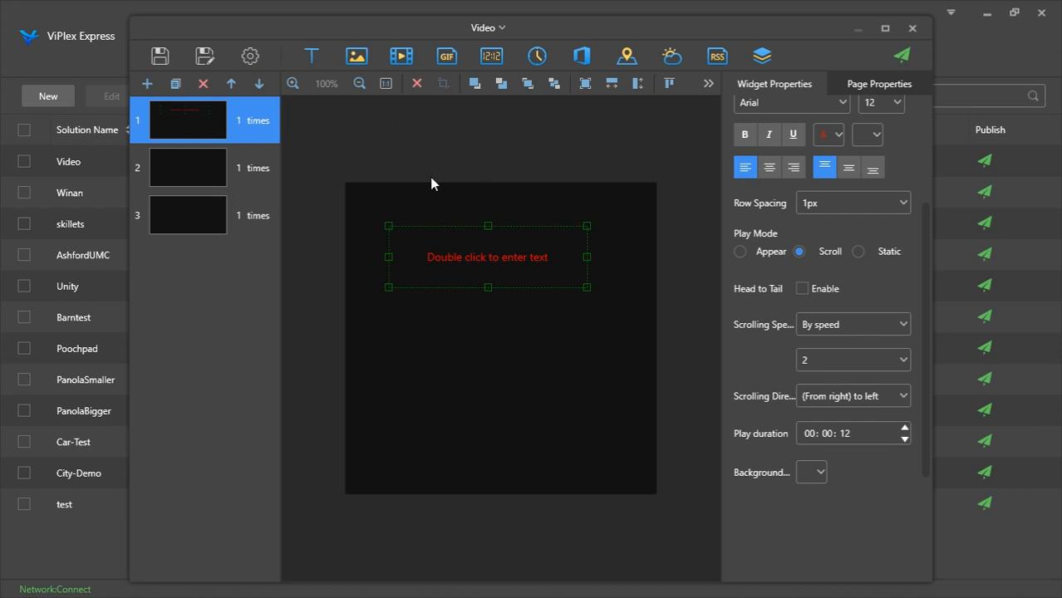
{"action": "double_click", "coordinate": [475, 265]}
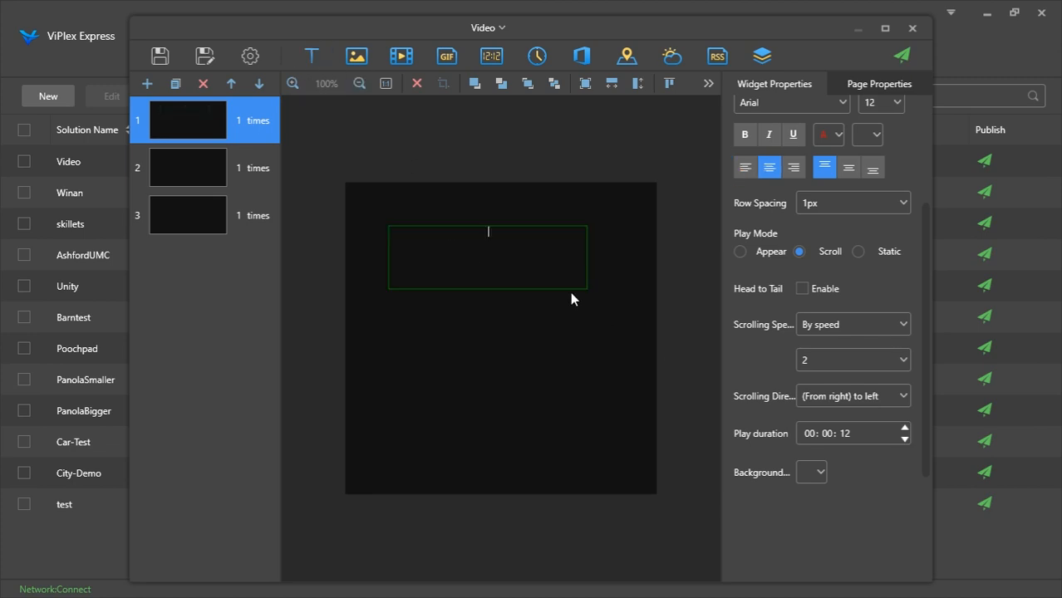
{"action": "type", "text": "Hello image"}
Format the whole "Hello image" text with font size 20 px and white colour
{"action": "key", "text": "ctrl+shift+Left"}
{"action": "key", "text": "ctrl+shift+Left"}
{"action": "left_click", "coordinate": [893, 107]}
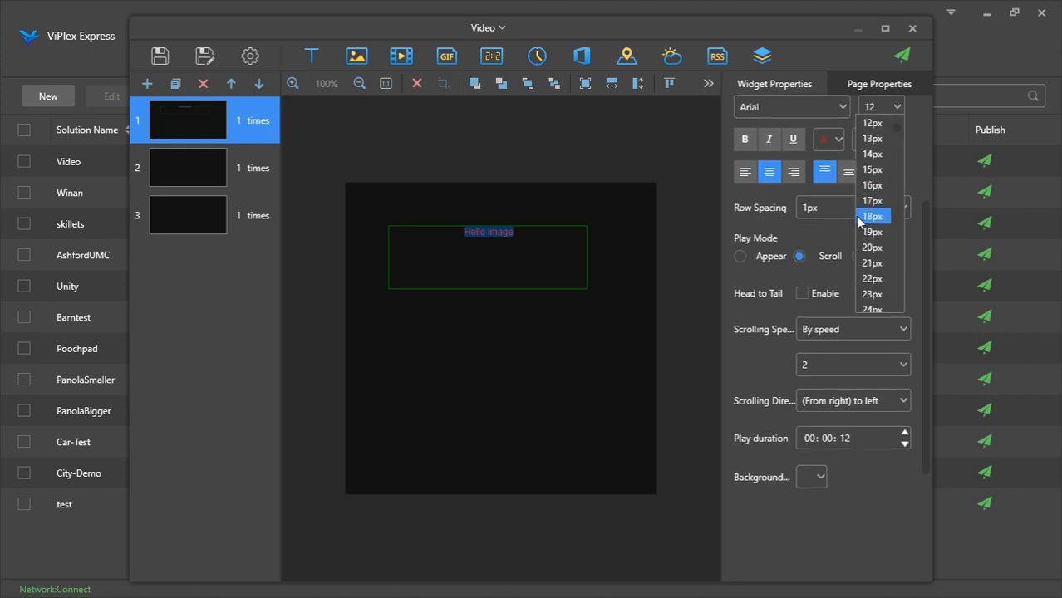
{"action": "left_click", "coordinate": [868, 247]}
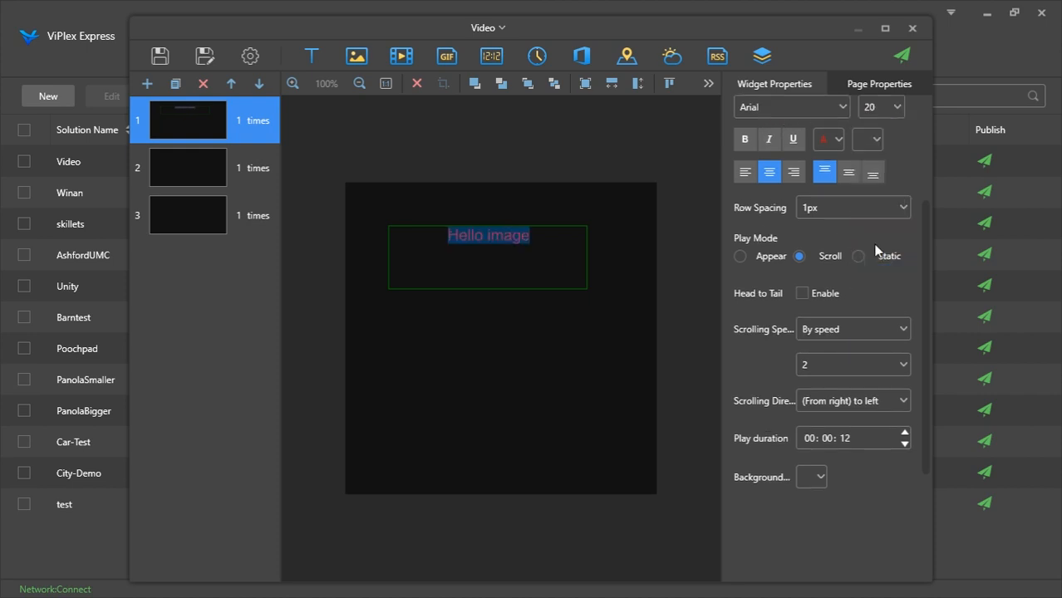
{"action": "left_click", "coordinate": [836, 141]}
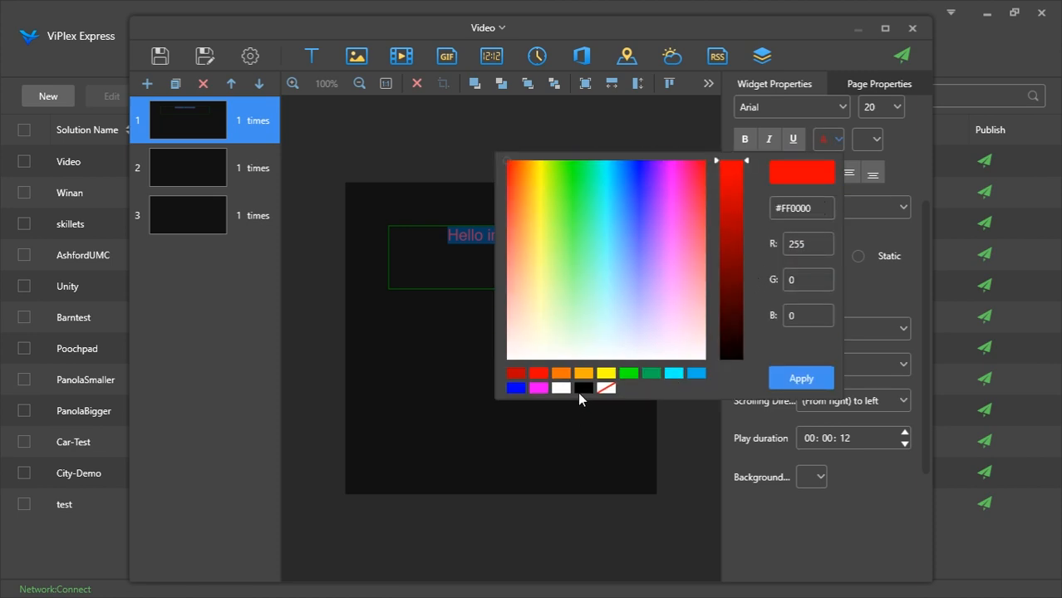
{"action": "left_click", "coordinate": [560, 388]}
{"action": "left_click", "coordinate": [799, 379]}
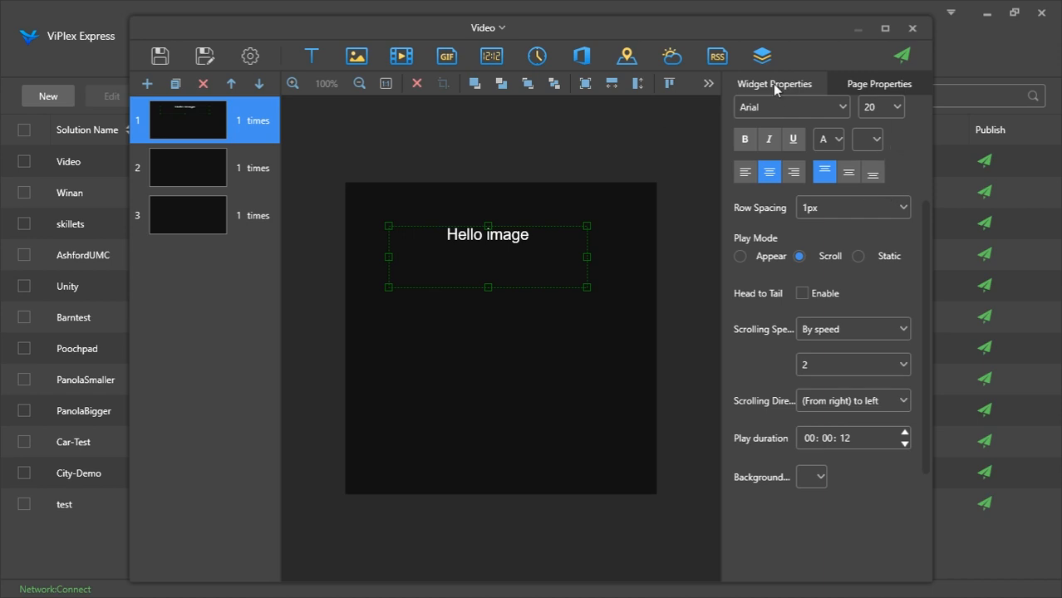
{"action": "scroll", "coordinate": [812, 162], "scroll_direction": "up", "scroll_amount": 3}
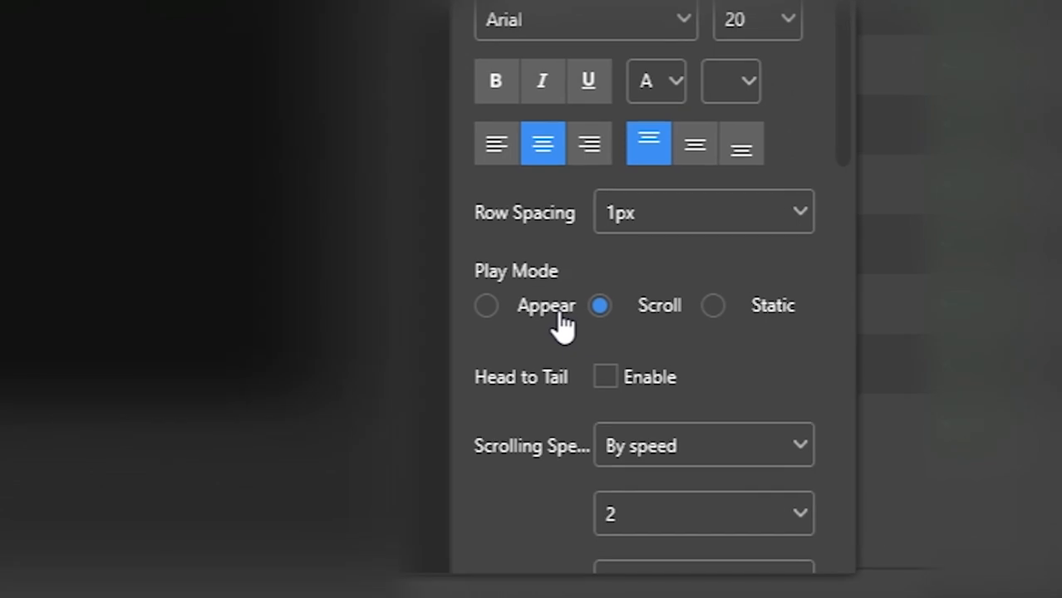
Switch the "Hello image" text's play mode to Appear and look through the available transition effects
{"action": "left_click", "coordinate": [561, 316]}
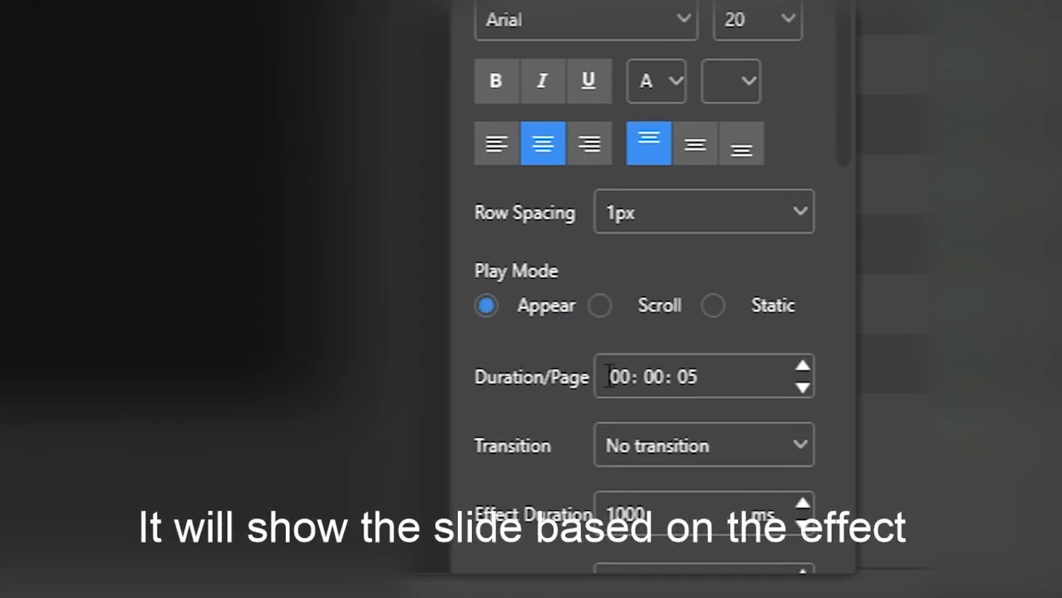
{"action": "left_click", "coordinate": [724, 449]}
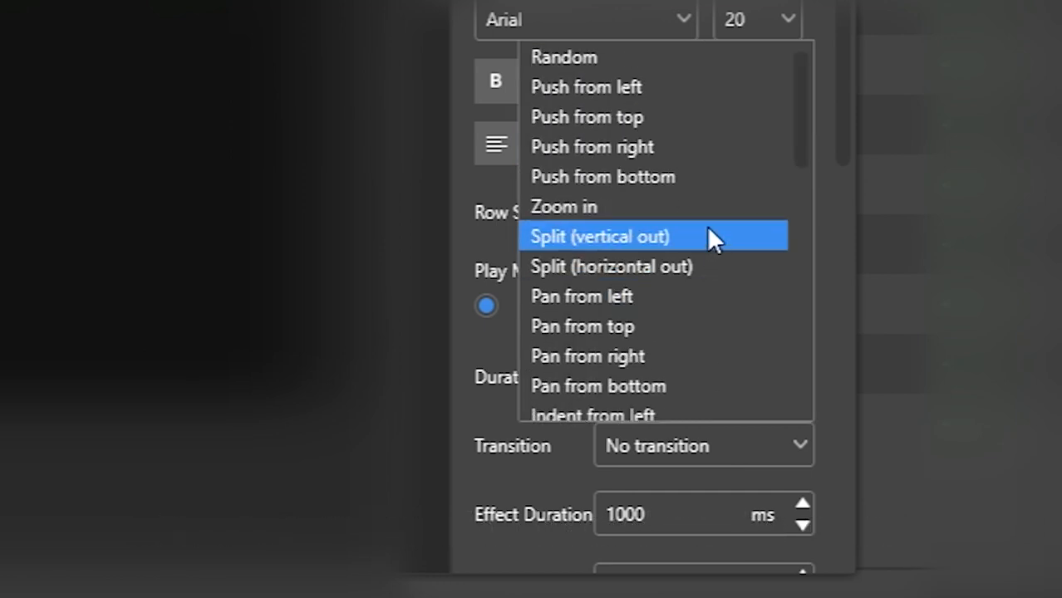
{"action": "scroll", "coordinate": [708, 237], "scroll_direction": "down", "scroll_amount": 8}
{"action": "scroll", "coordinate": [707, 220], "scroll_direction": "up", "scroll_amount": 8}
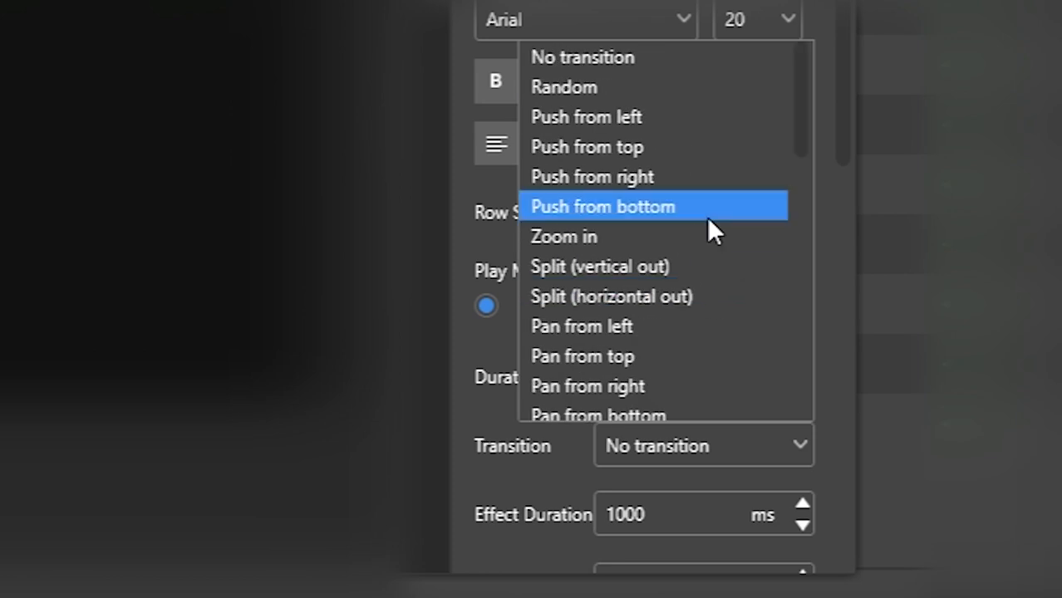
{"action": "scroll", "coordinate": [708, 220], "scroll_direction": "down", "scroll_amount": 8}
{"action": "scroll", "coordinate": [708, 221], "scroll_direction": "up", "scroll_amount": 1}
{"action": "scroll", "coordinate": [706, 216], "scroll_direction": "up", "scroll_amount": 8}
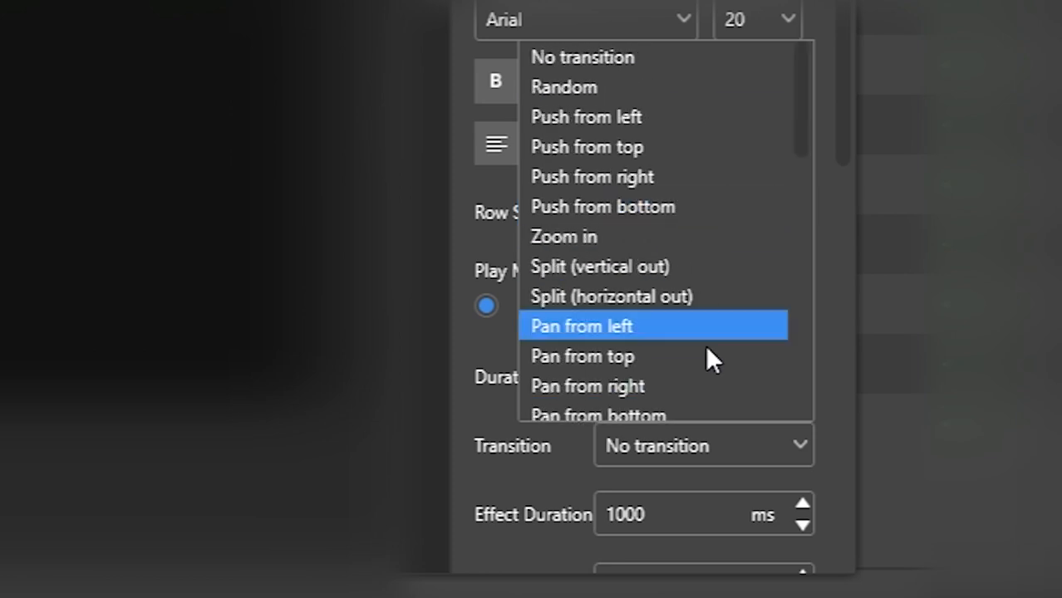
{"action": "scroll", "coordinate": [711, 391], "scroll_direction": "down", "scroll_amount": 2}
{"action": "left_click", "coordinate": [706, 441]}
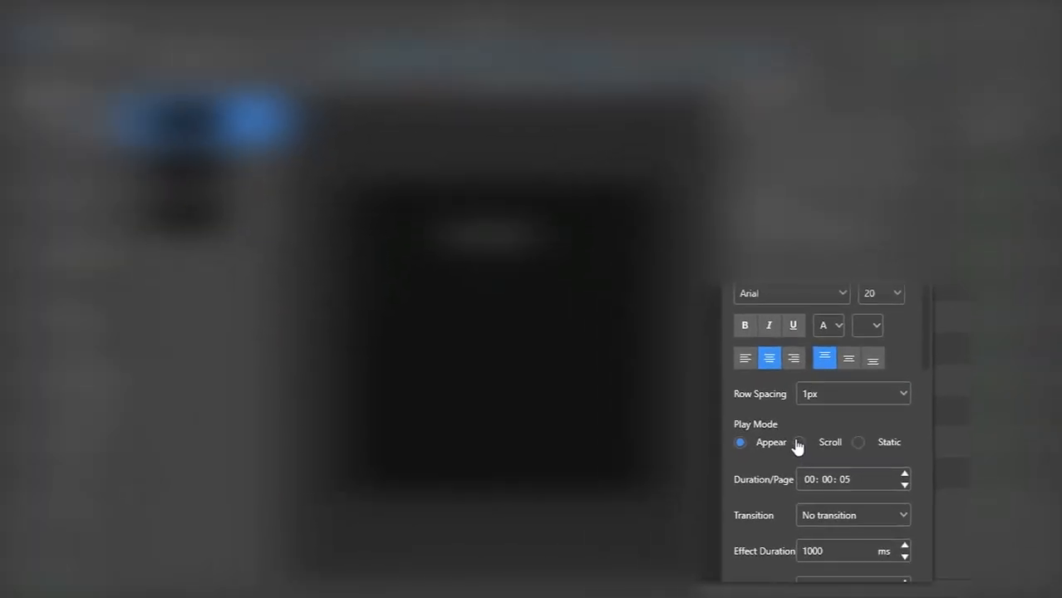
Review the Scroll and Static play mode settings of the "Hello image" text and return it to Appear
{"action": "left_click", "coordinate": [765, 420]}
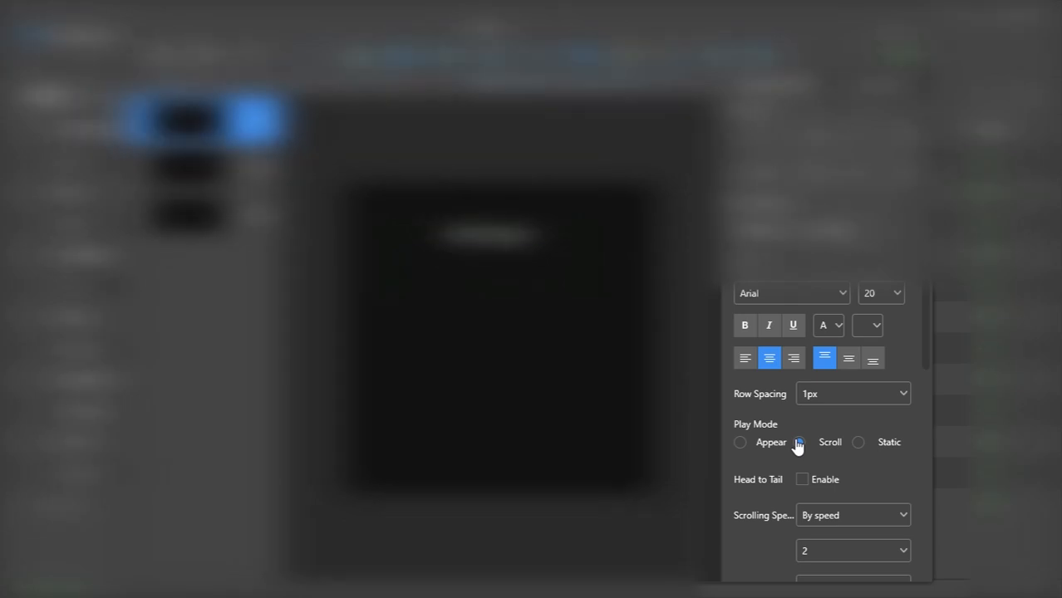
{"action": "scroll", "coordinate": [771, 555], "scroll_direction": "down", "scroll_amount": 5}
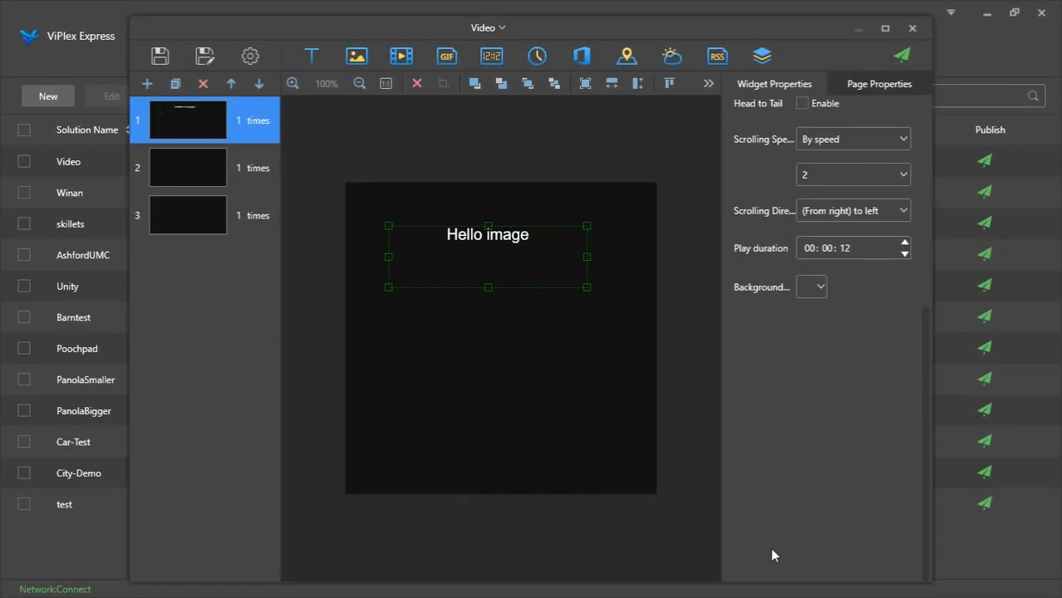
{"action": "scroll", "coordinate": [772, 549], "scroll_direction": "up", "scroll_amount": 5}
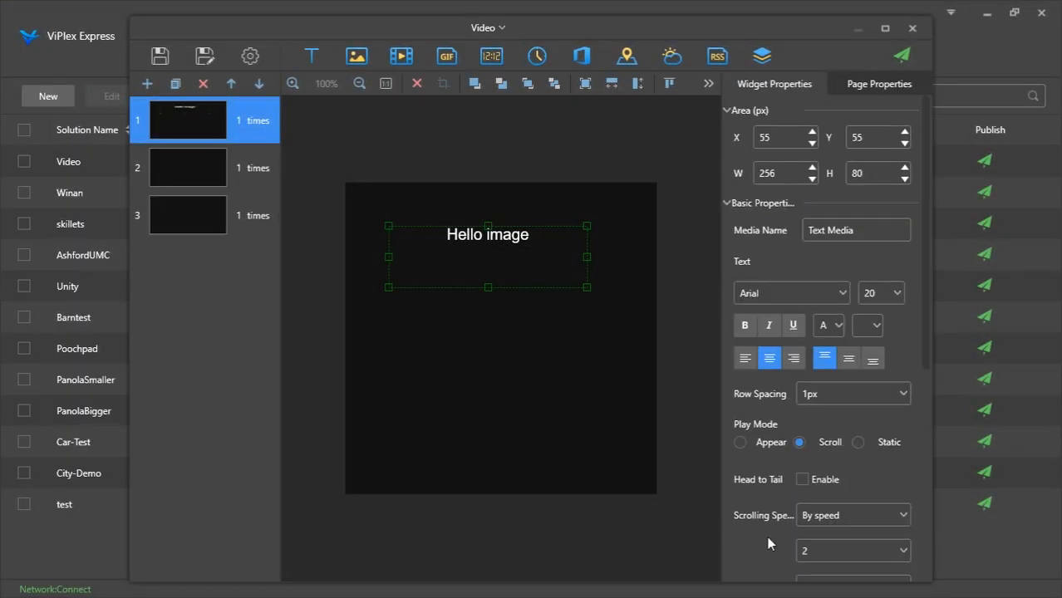
{"action": "scroll", "coordinate": [766, 544], "scroll_direction": "down", "scroll_amount": 5}
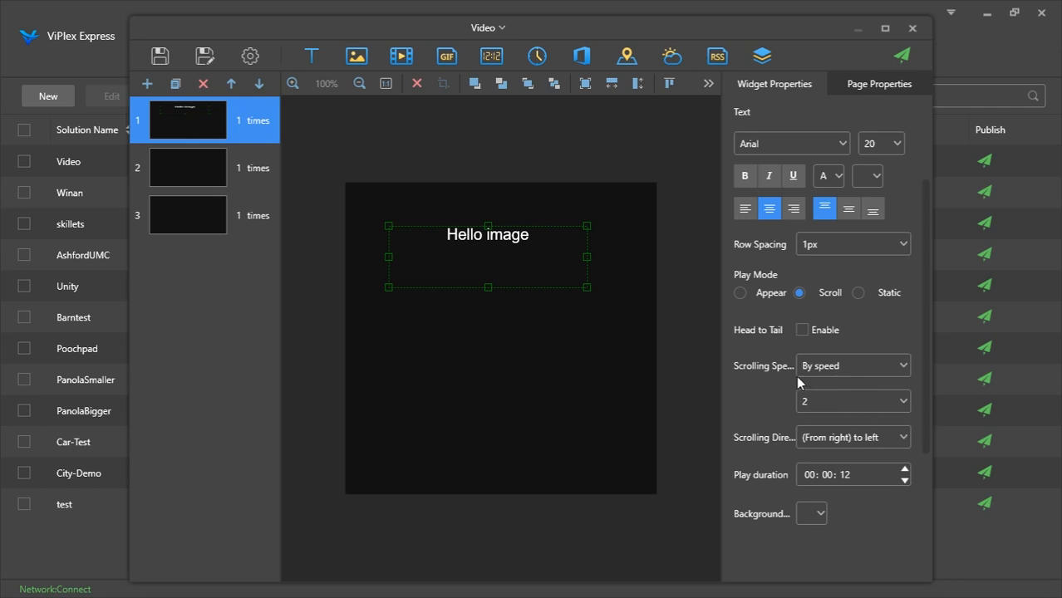
{"action": "left_click", "coordinate": [859, 293]}
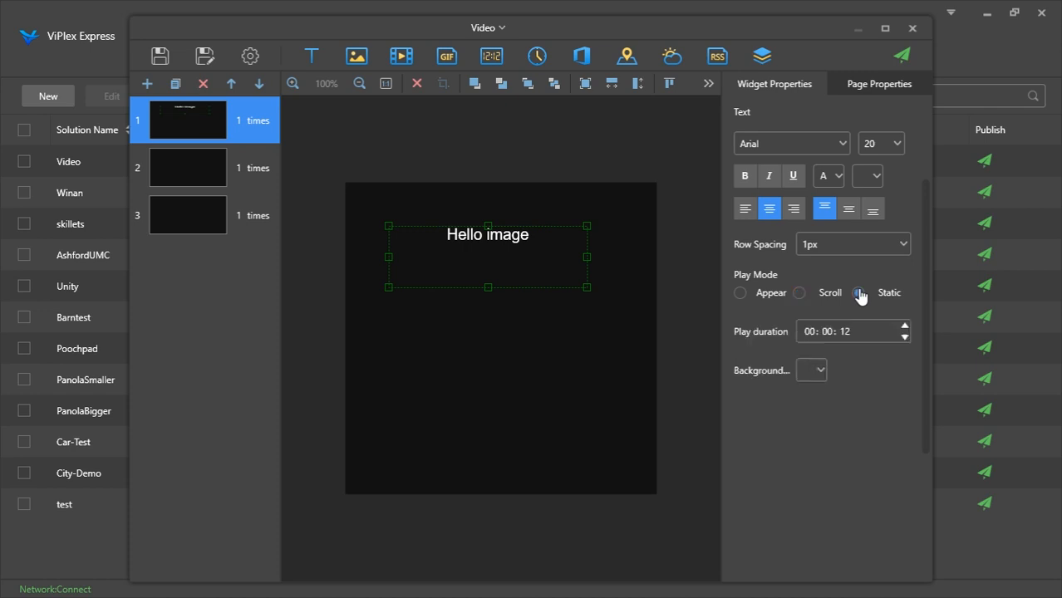
{"action": "left_click", "coordinate": [740, 293]}
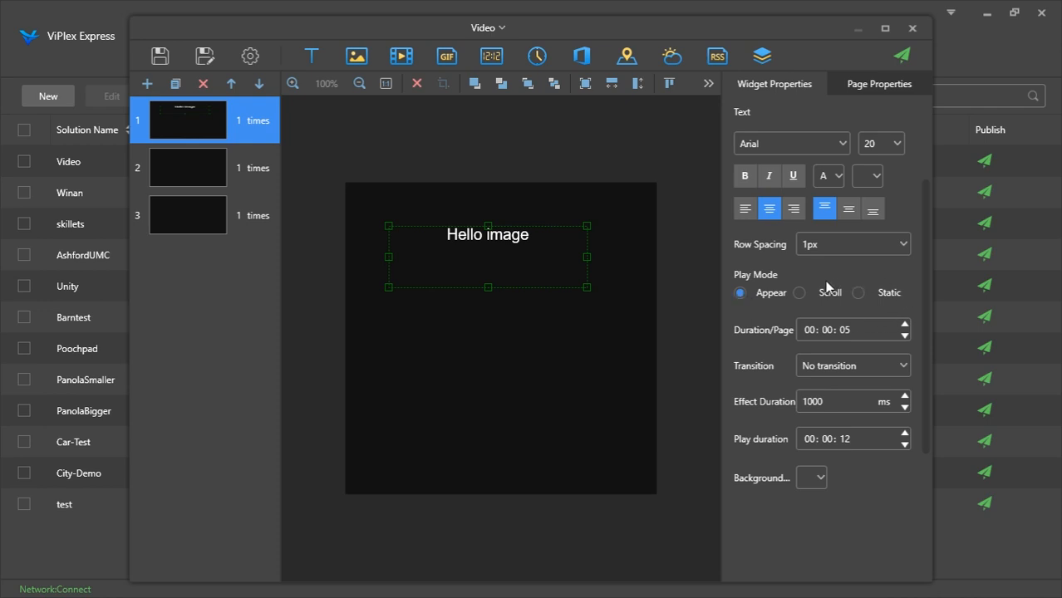
Try raising the play count of page 1, restore it to 1, and return to the widget properties
{"action": "left_click", "coordinate": [844, 89]}
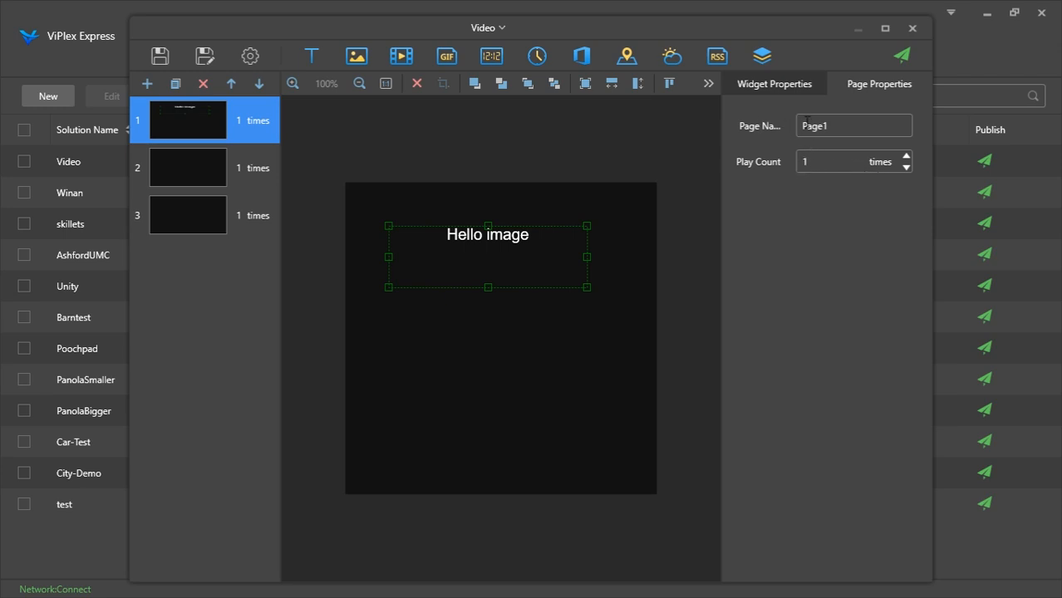
{"action": "left_click", "coordinate": [906, 156]}
{"action": "left_click", "coordinate": [906, 167]}
{"action": "left_click", "coordinate": [750, 86]}
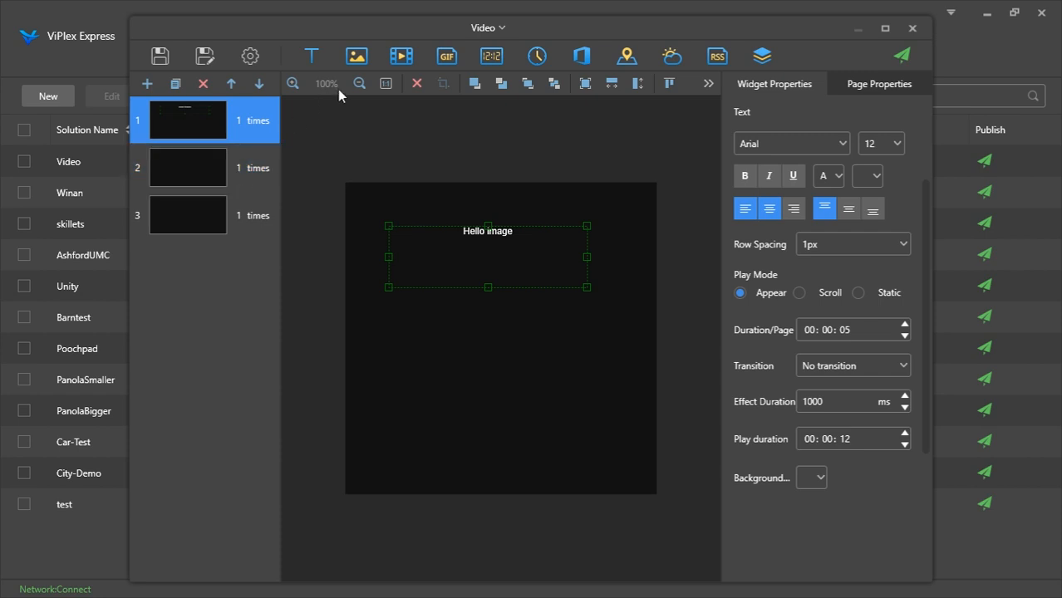
Zoom the page canvas in to 120% and reset it to 100%
{"action": "left_click", "coordinate": [292, 83]}
{"action": "left_click", "coordinate": [293, 83]}
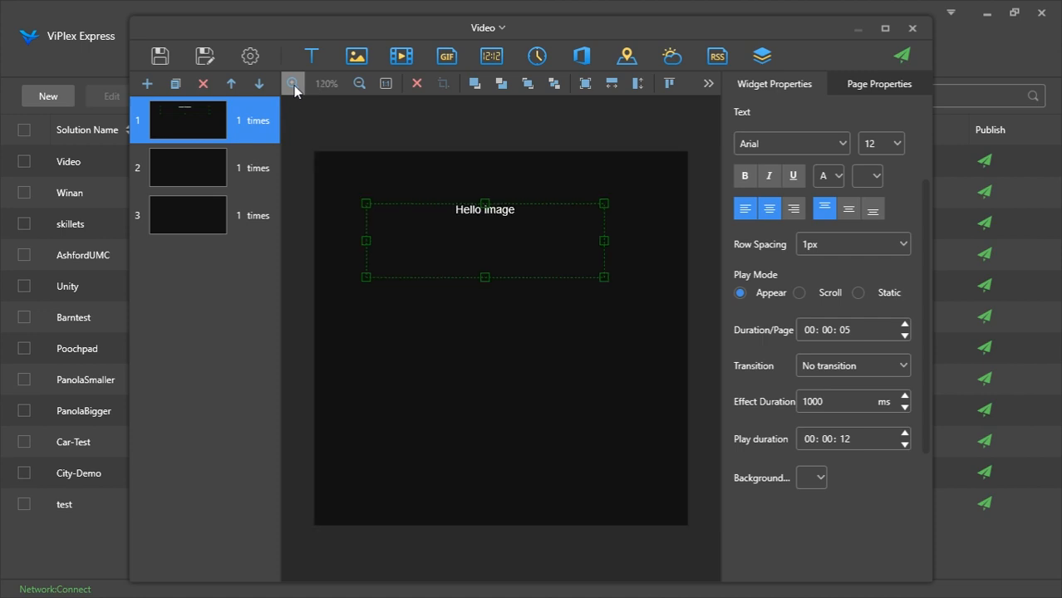
{"action": "left_click", "coordinate": [385, 84]}
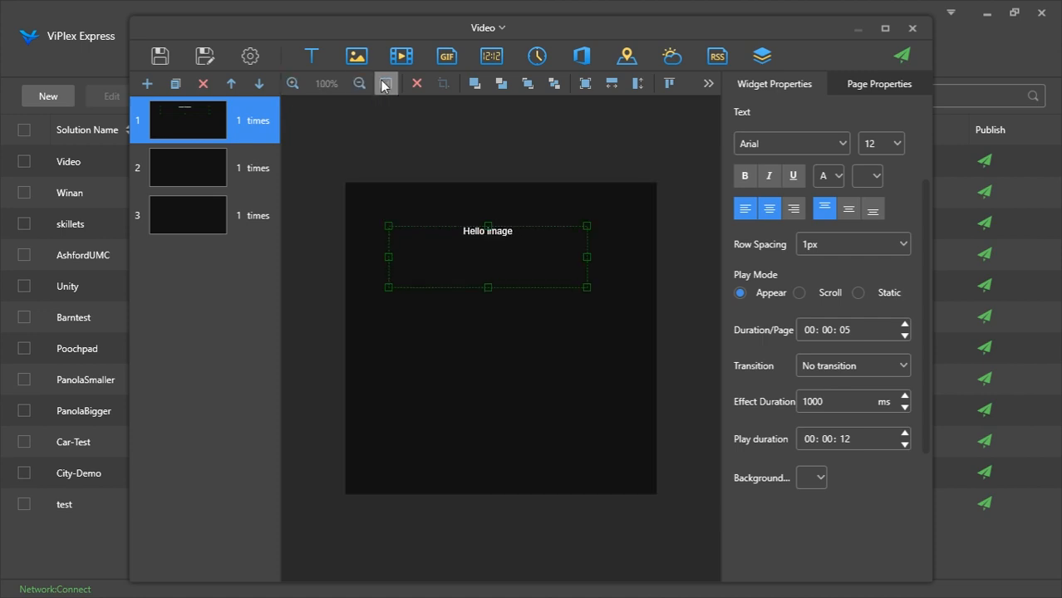
Replace the "Hello image" text widget on page 1 with a new text widget reading "HELLO WOLRD"
{"action": "left_click", "coordinate": [424, 84]}
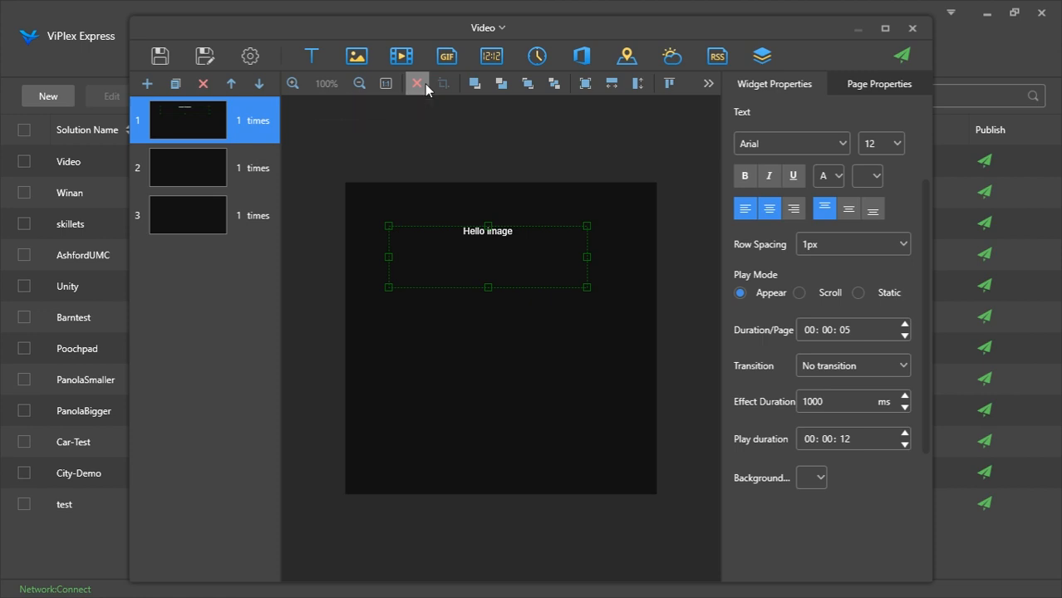
{"action": "left_click", "coordinate": [578, 364]}
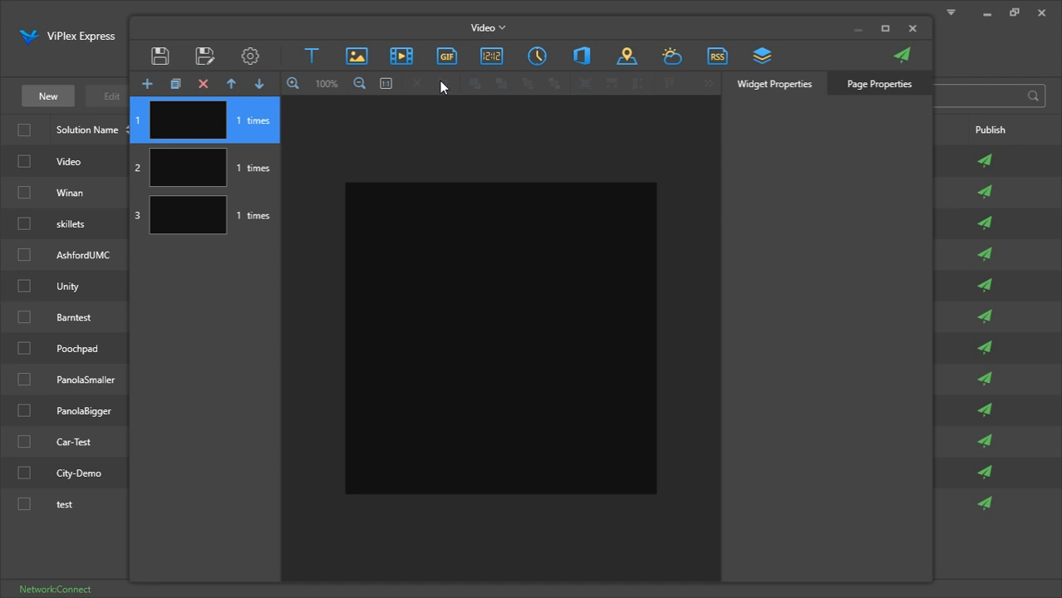
{"action": "left_click", "coordinate": [313, 59]}
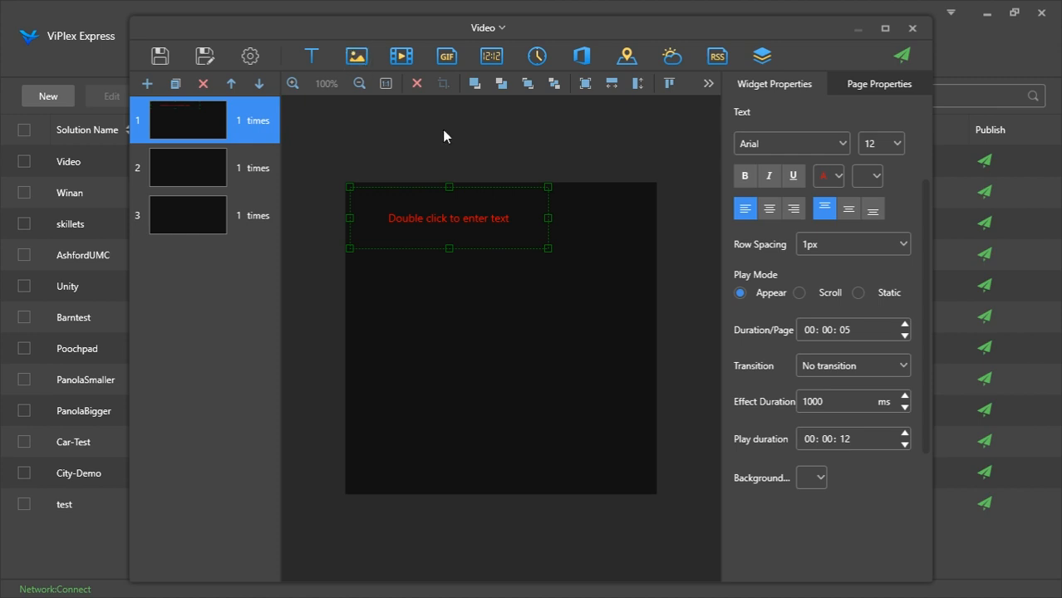
{"action": "double_click", "coordinate": [434, 222]}
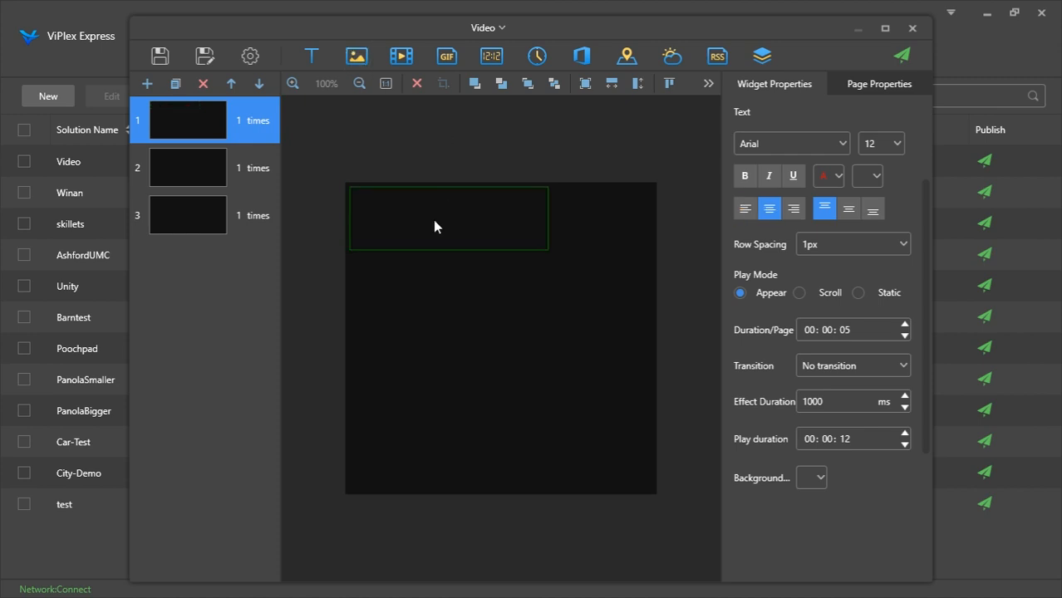
{"action": "type", "text": "HELLO WOLRD"}
Format the whole "HELLO WOLRD" text with white colour (#FFFFFF) and font size 21
{"action": "key", "text": "ctrl+a"}
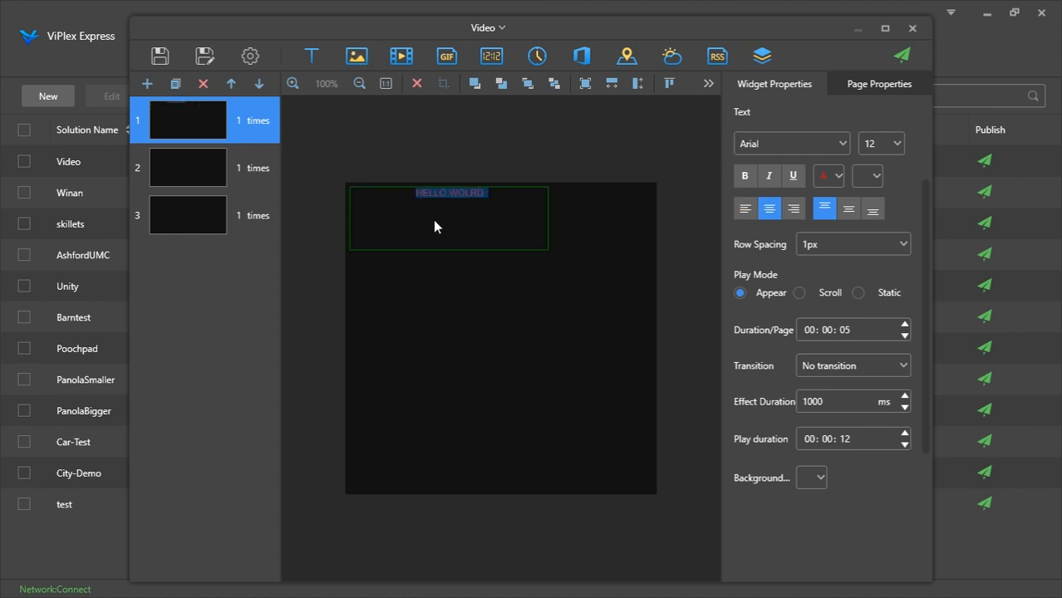
{"action": "left_click", "coordinate": [826, 177]}
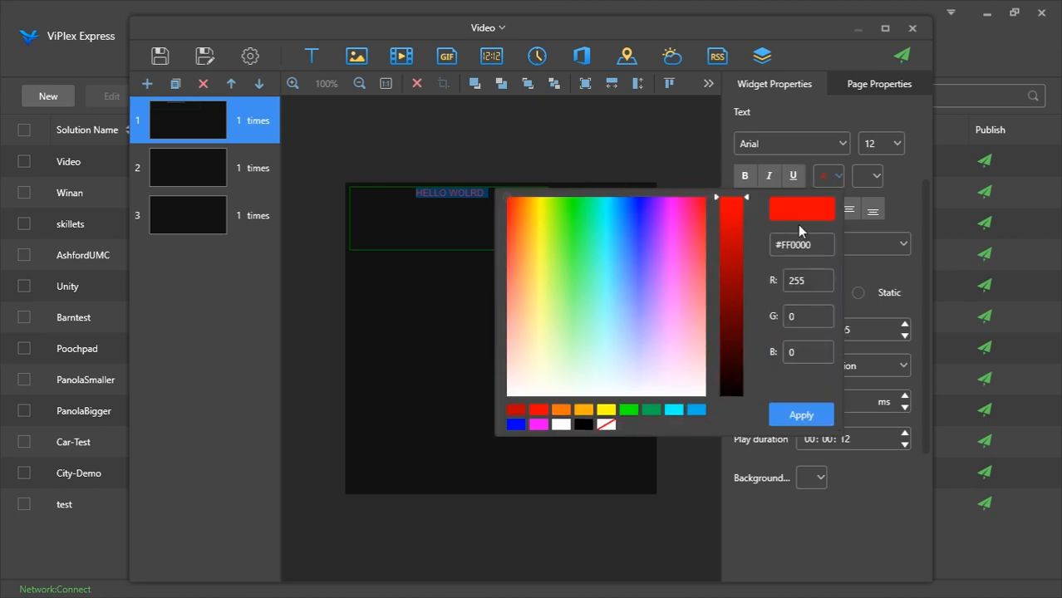
{"action": "left_click", "coordinate": [556, 424]}
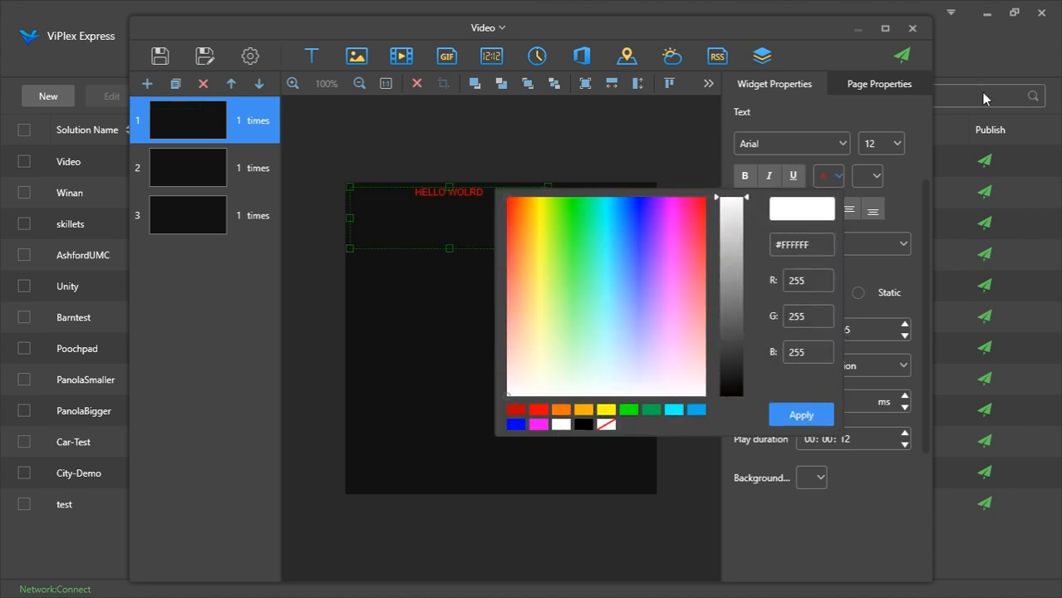
{"action": "left_click", "coordinate": [800, 414]}
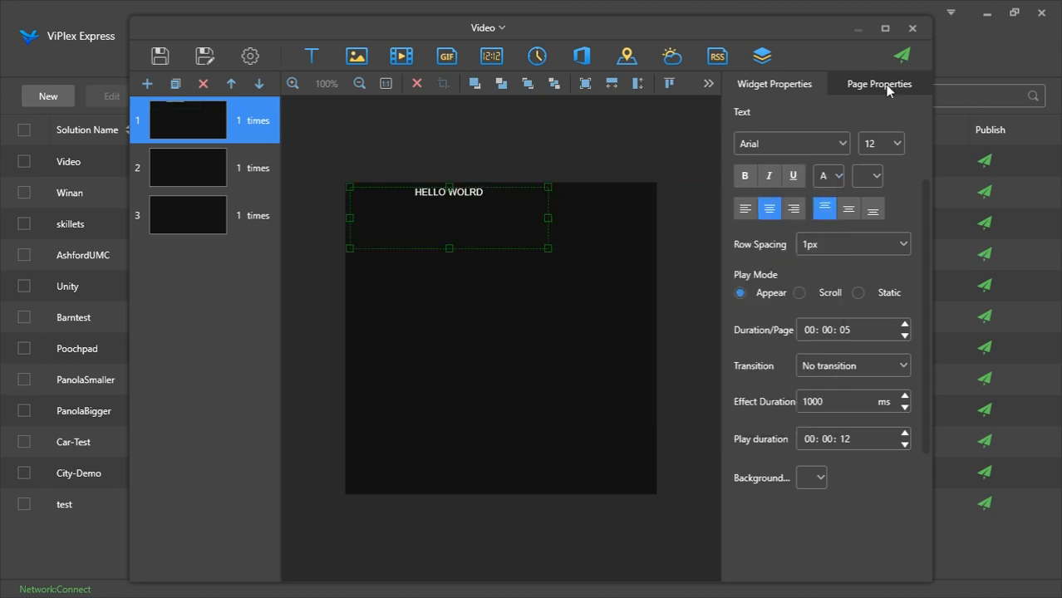
{"action": "left_click", "coordinate": [894, 150]}
{"action": "left_click", "coordinate": [875, 307]}
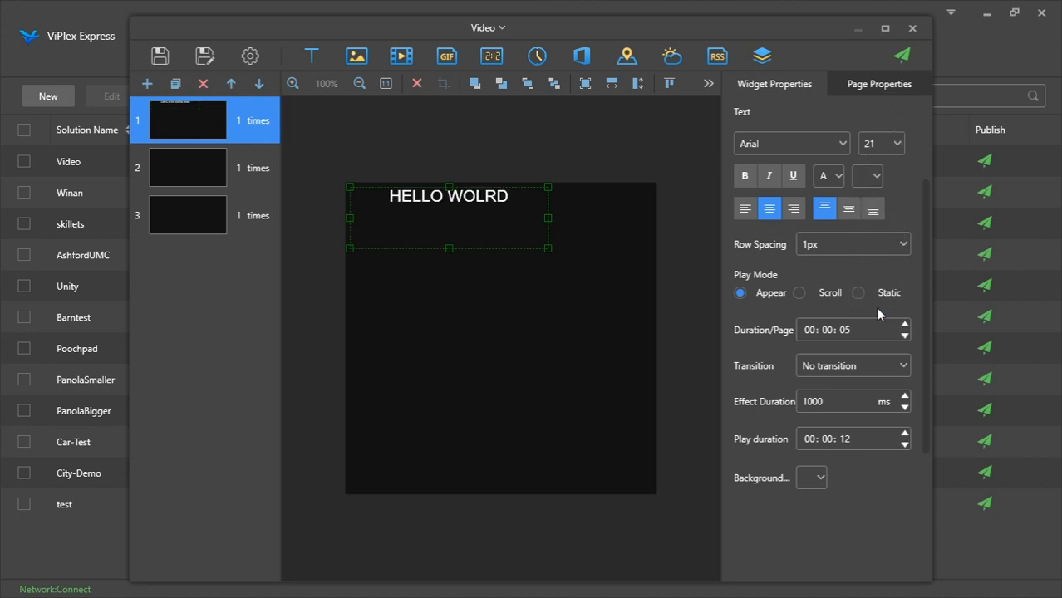
Correct the misspelled second word so that the text reads "HELLO WORLD" in capitals
{"action": "double_click", "coordinate": [497, 206]}
{"action": "key", "text": "BackSpace"}
{"action": "key", "text": "BackSpace"}
{"action": "key", "text": "BackSpace"}
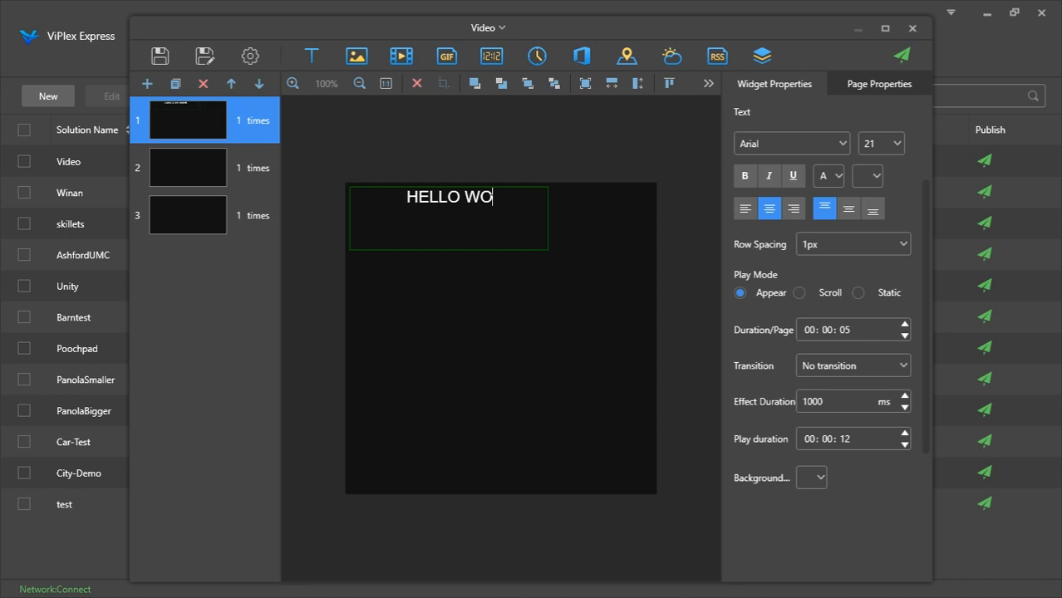
{"action": "type", "text": "rld"}
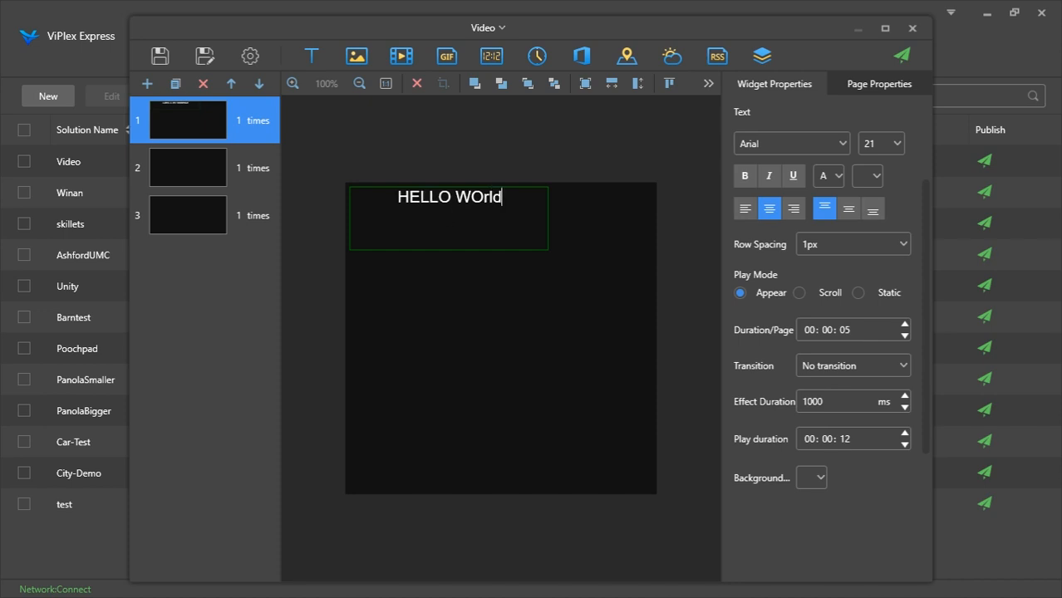
{"action": "key", "text": "BackSpace"}
{"action": "key", "text": "BackSpace"}
{"action": "key", "text": "BackSpace"}
{"action": "type", "text": "RLD"}
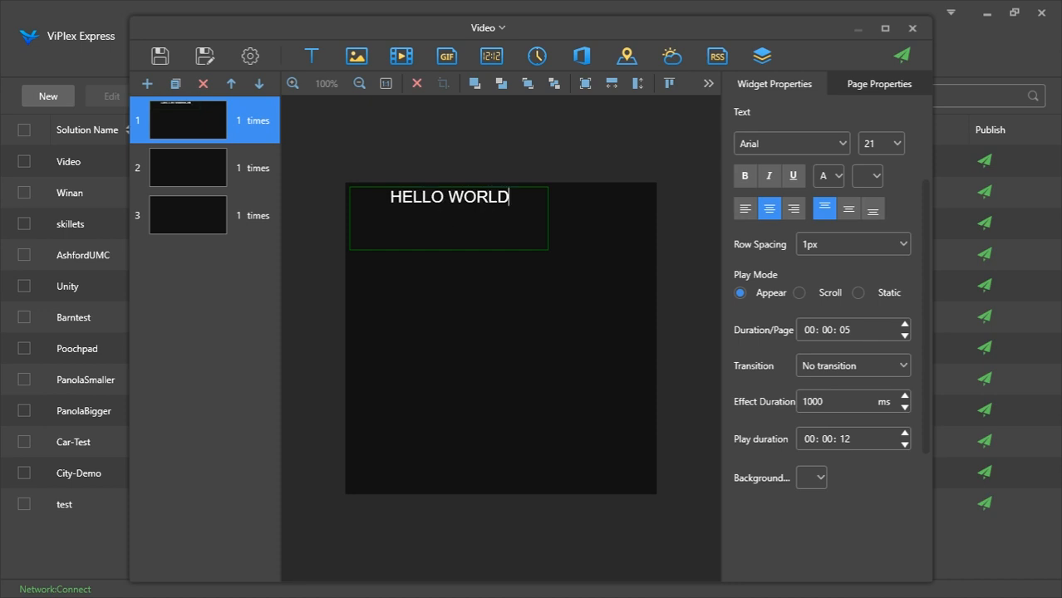
{"action": "left_click", "coordinate": [609, 170]}
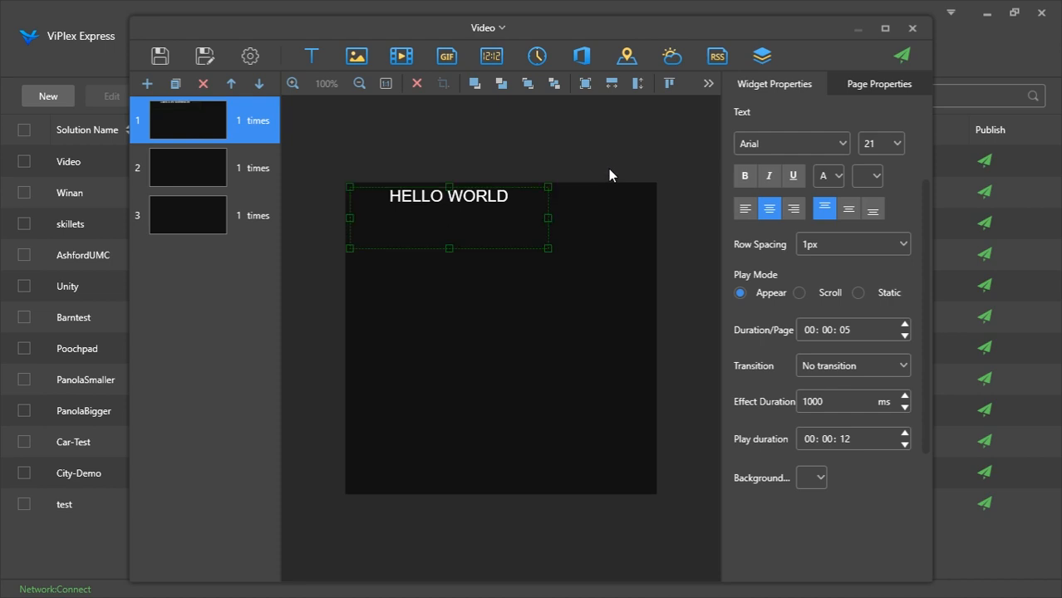
Try placing the image "Apple Pie 300x600 1-2" behind the "HELLO WORLD" text at X 17, Y 0, and delete the image
{"action": "left_click", "coordinate": [355, 58]}
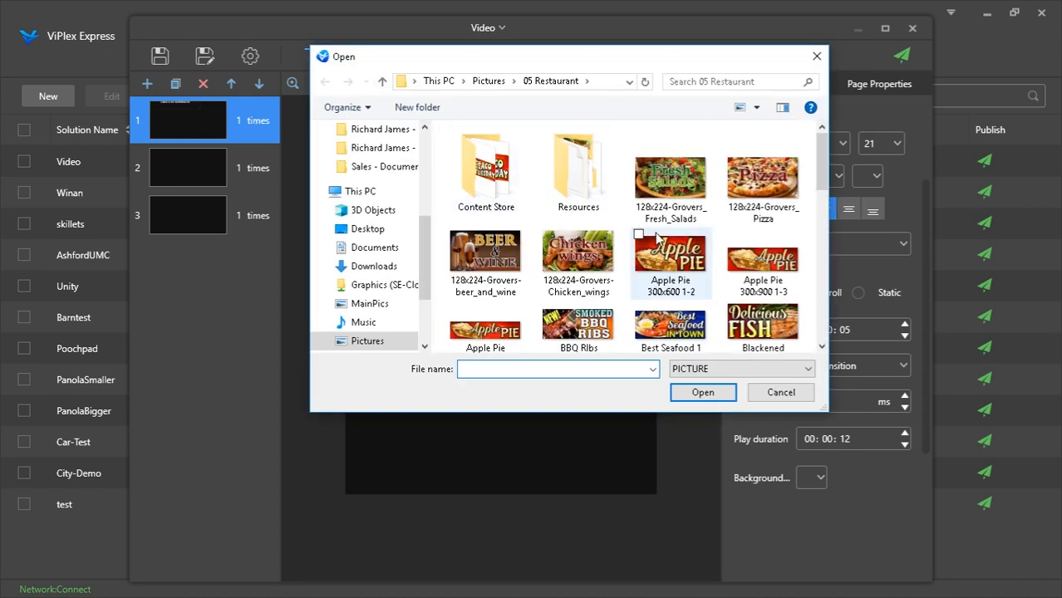
{"action": "double_click", "coordinate": [669, 249]}
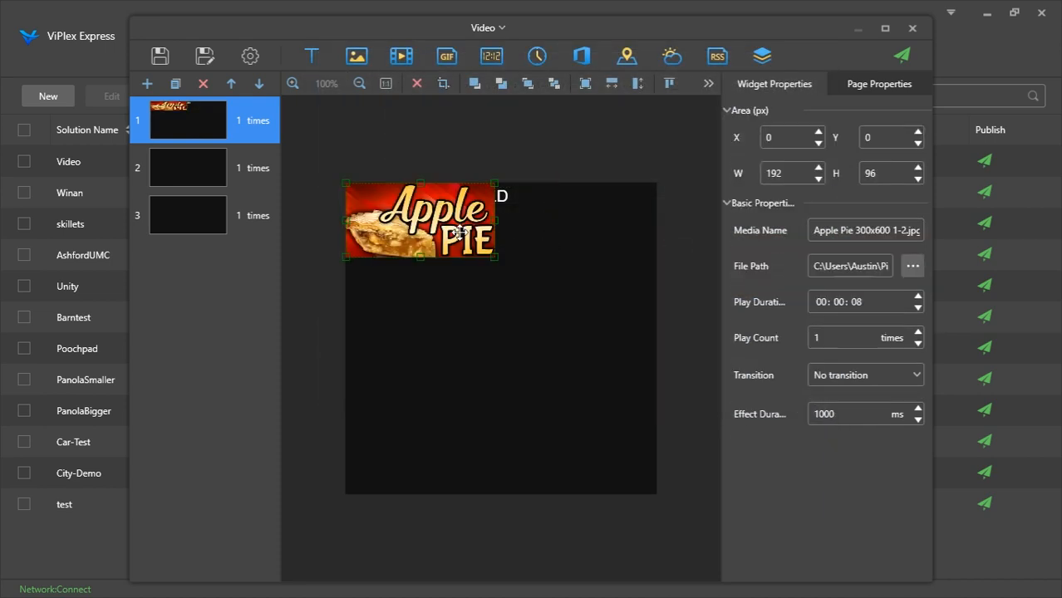
{"action": "mouse_move", "coordinate": [461, 233]}
{"action": "left_mouse_down"}
{"action": "mouse_move", "coordinate": [496, 253]}
{"action": "mouse_move", "coordinate": [462, 233]}
{"action": "mouse_move", "coordinate": [463, 249]}
{"action": "left_mouse_up"}
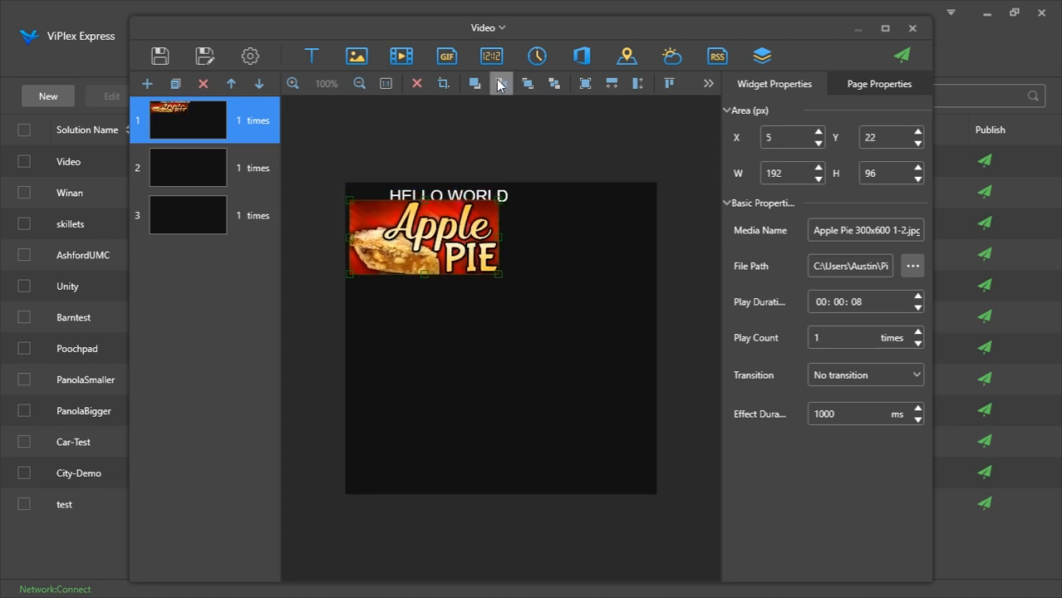
{"action": "left_click", "coordinate": [501, 84]}
{"action": "left_click_drag", "start_coordinate": [442, 241], "coordinate": [454, 170]}
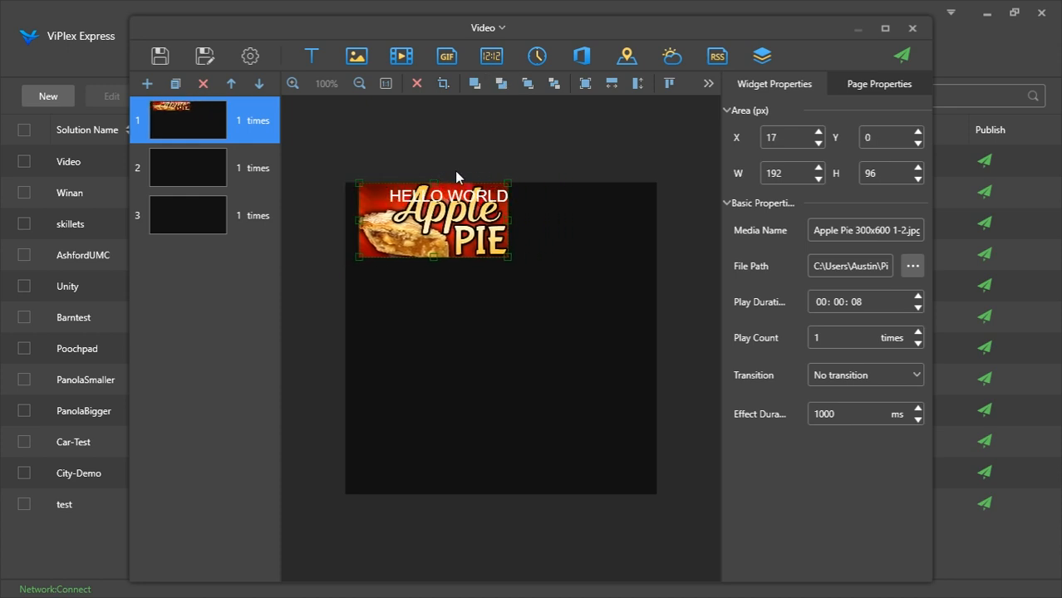
{"action": "key", "text": "Delete"}
{"action": "key", "text": "Return"}
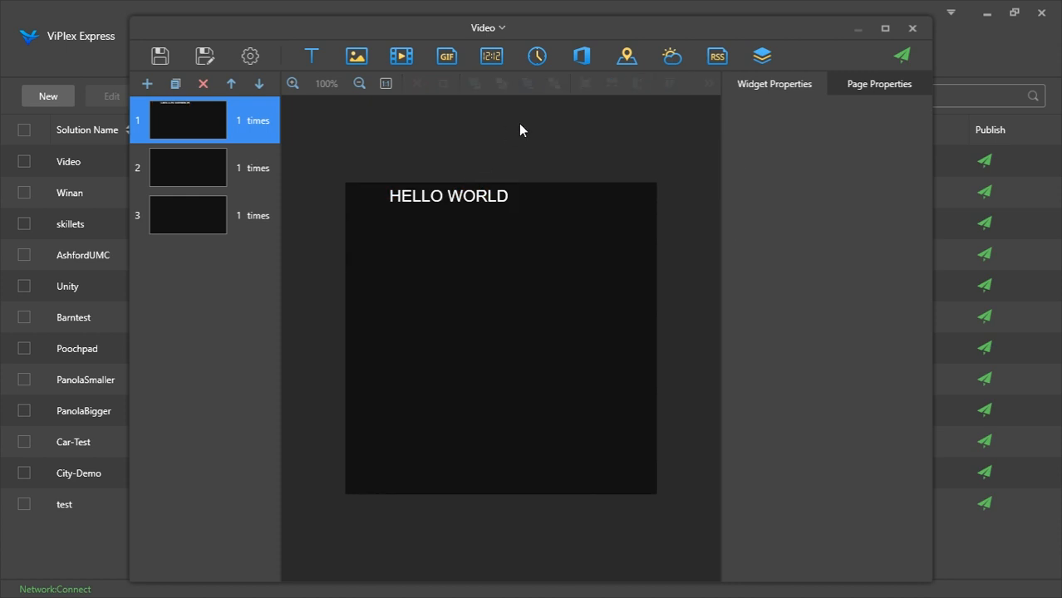
Fit the "HELLO WORLD" text widget horizontally to the full screen width
{"action": "left_click", "coordinate": [491, 204]}
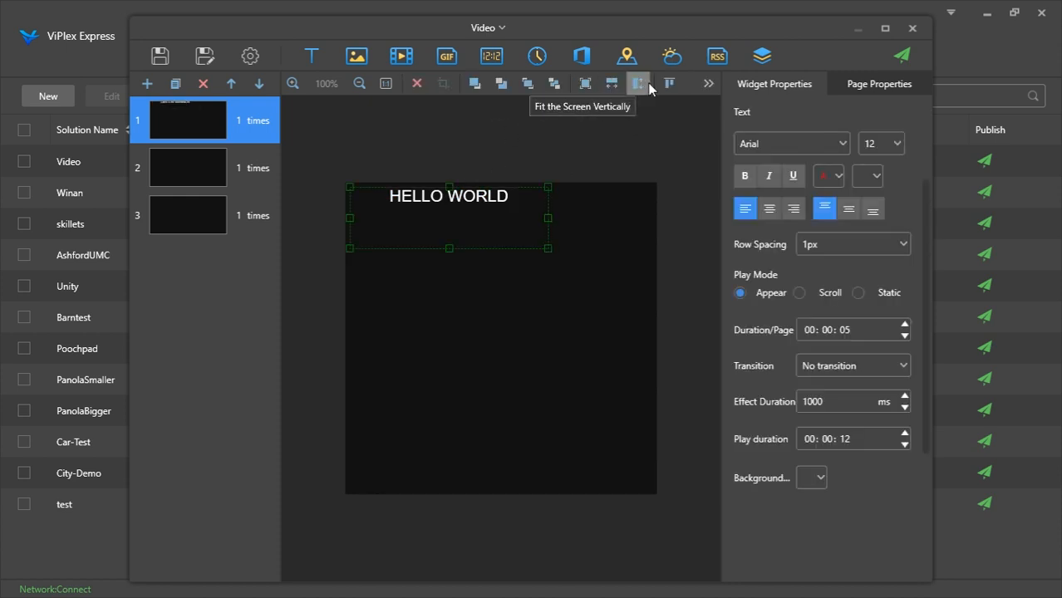
{"action": "left_click", "coordinate": [611, 84]}
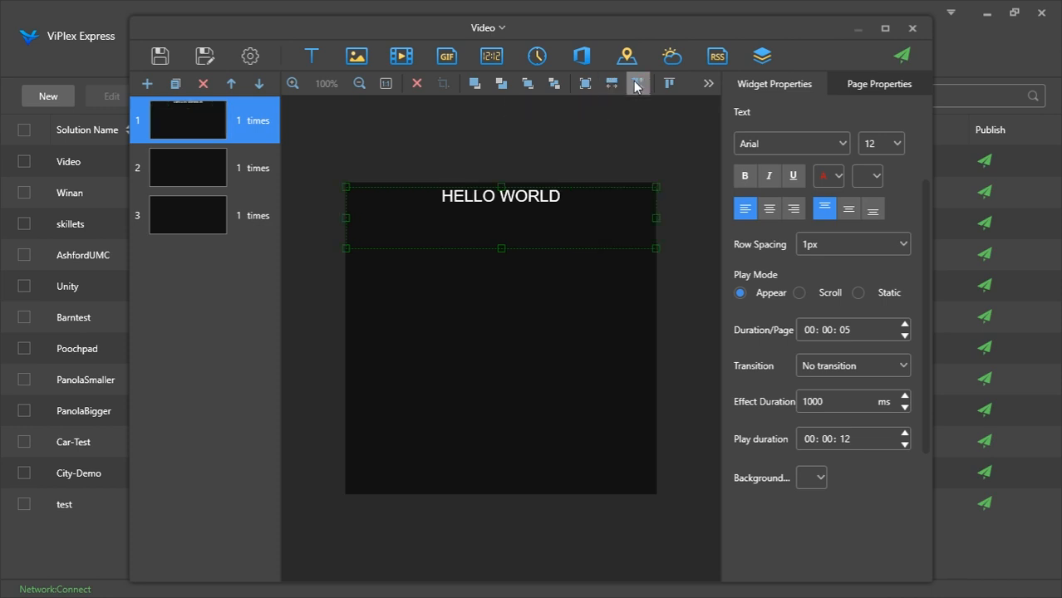
Fit the "HELLO WORLD" text widget vertically to the full screen height
{"action": "left_click", "coordinate": [638, 85]}
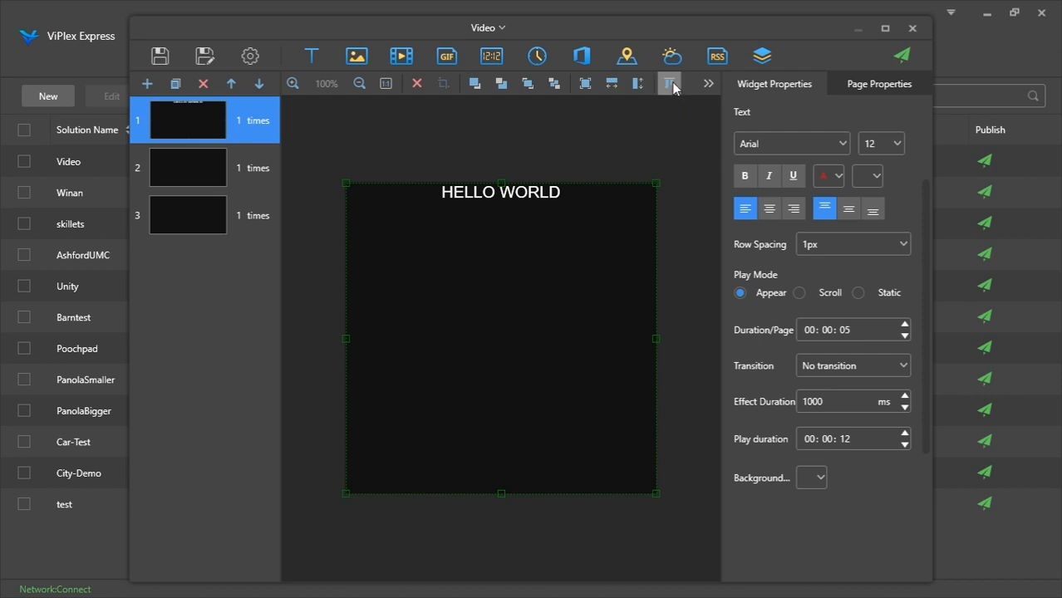
{"action": "left_click", "coordinate": [709, 87]}
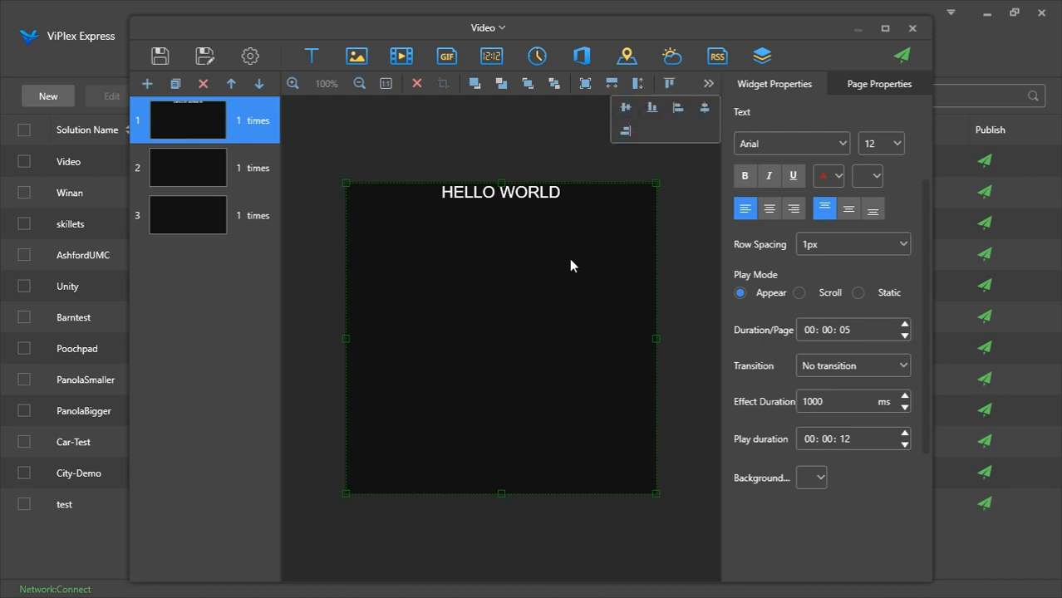
{"action": "left_click", "coordinate": [654, 183]}
{"action": "double_click", "coordinate": [654, 183]}
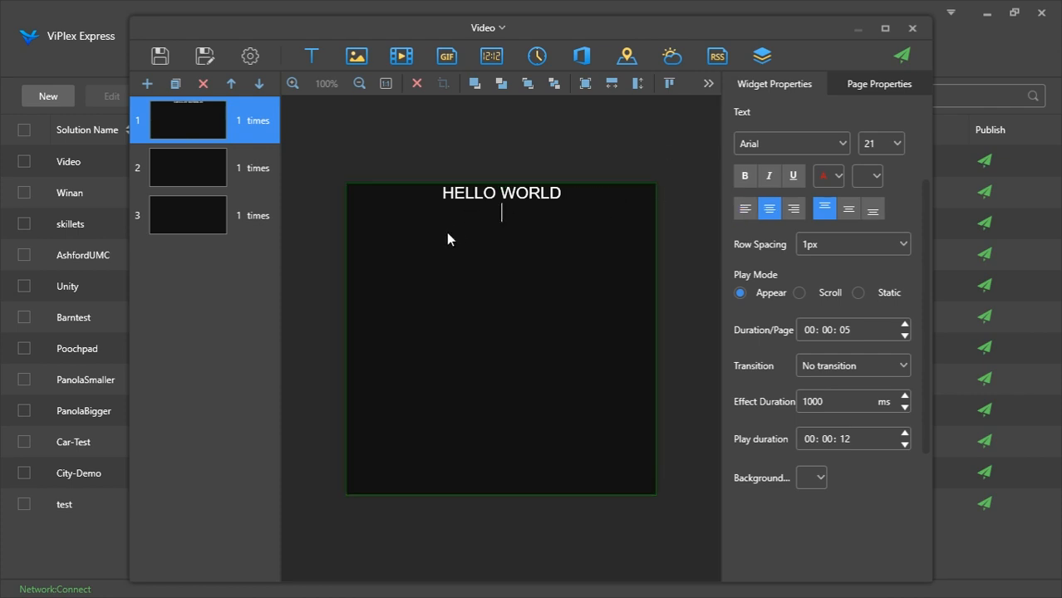
{"action": "left_click", "coordinate": [486, 137]}
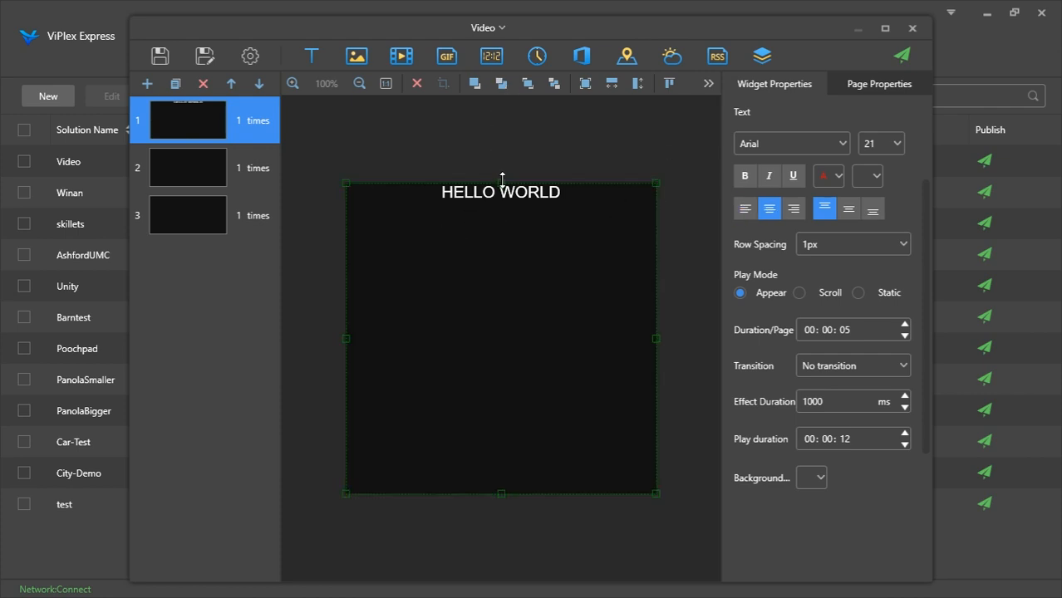
Shrink the "HELLO WORLD" text widget to about half the screen's width and height, and align it to the screen's top-right corner
{"action": "left_click_drag", "start_coordinate": [502, 182], "coordinate": [508, 266]}
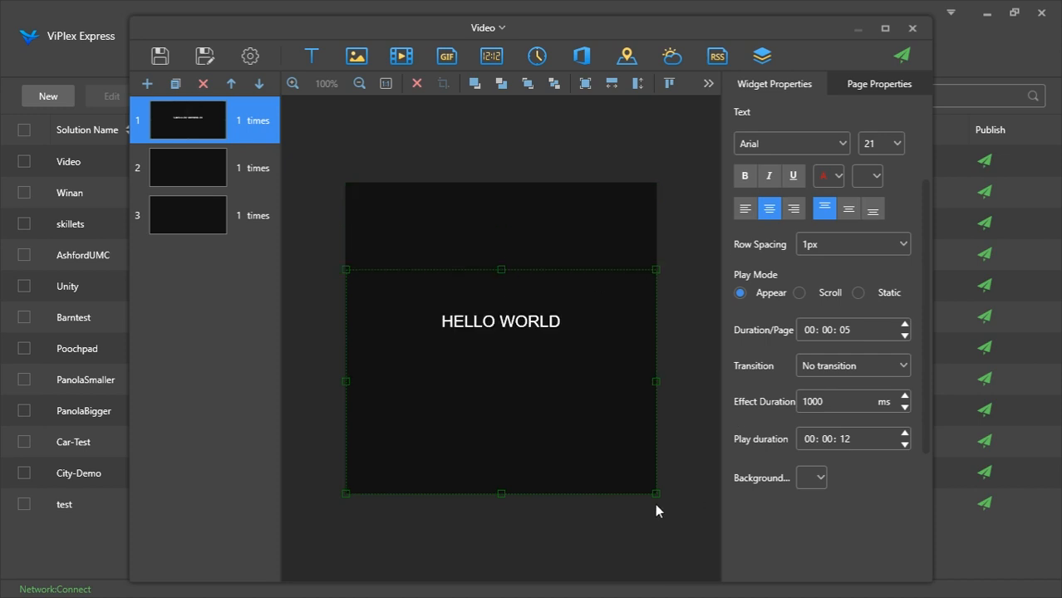
{"action": "left_click_drag", "start_coordinate": [655, 494], "coordinate": [515, 431]}
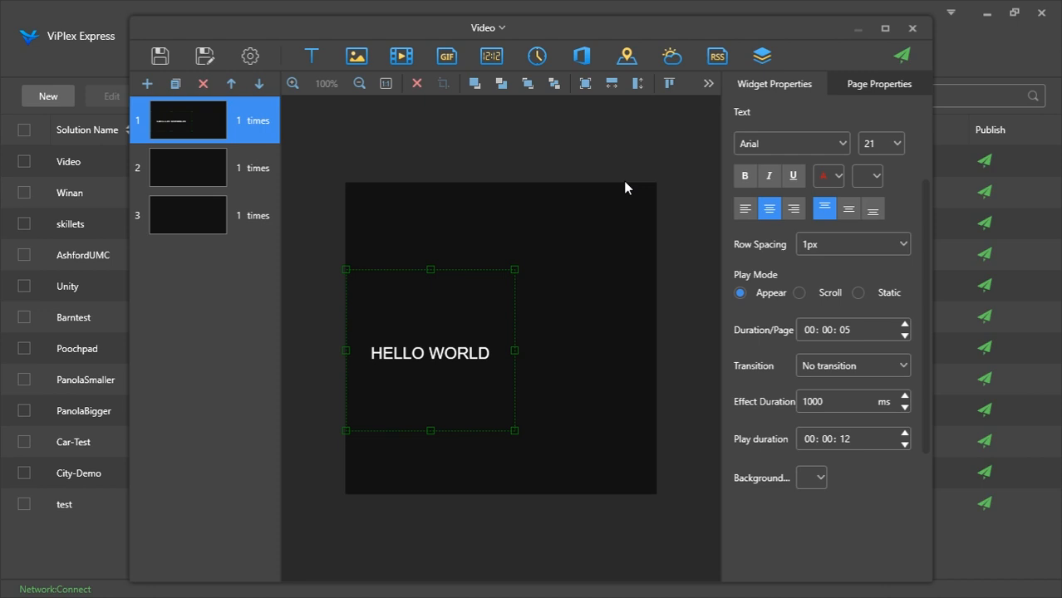
{"action": "left_click", "coordinate": [670, 84]}
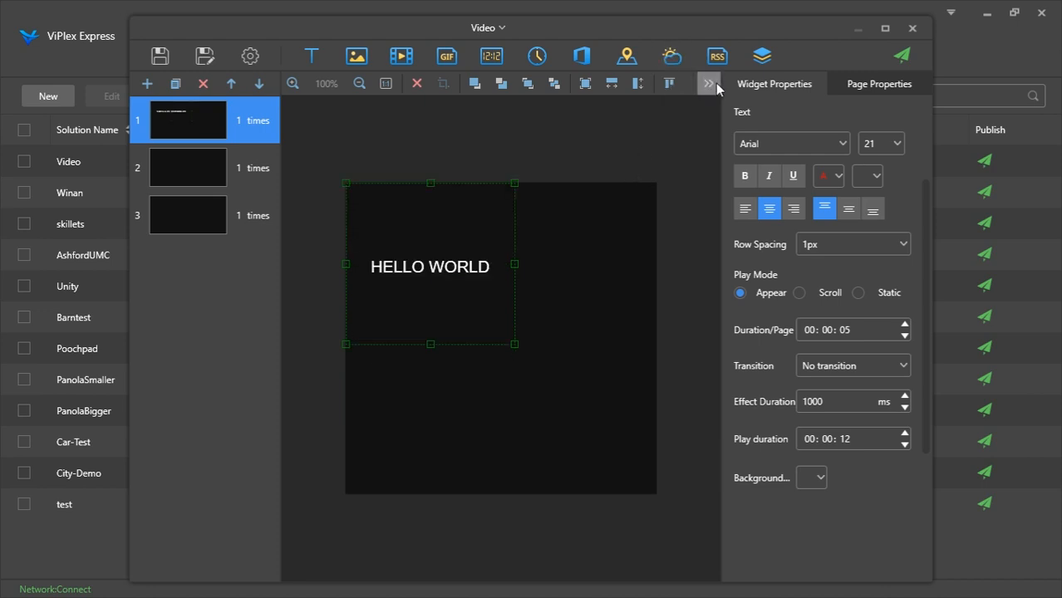
{"action": "left_click", "coordinate": [709, 84]}
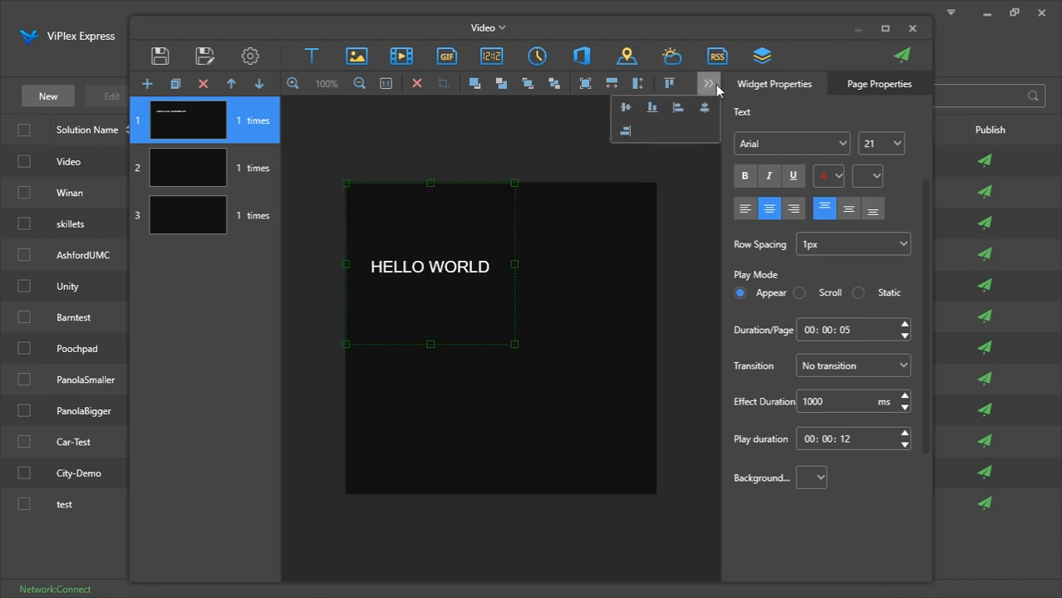
{"action": "left_click", "coordinate": [625, 129]}
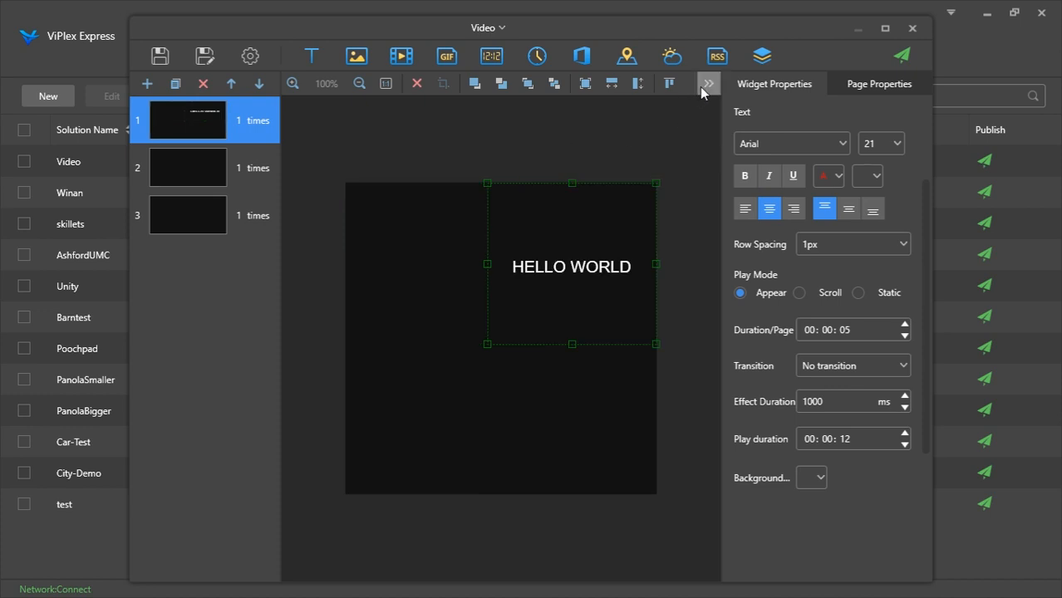
Align the "HELLO WORLD" text widget to the screen's bottom edge and fit it horizontally to the full screen width
{"action": "left_click", "coordinate": [709, 84]}
{"action": "left_click", "coordinate": [652, 108]}
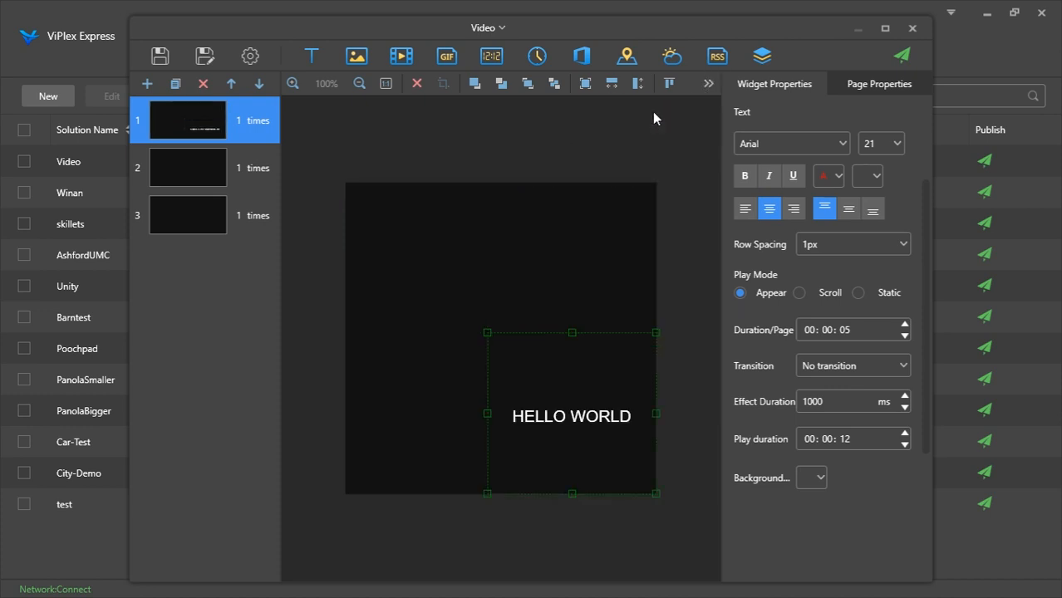
{"action": "left_click", "coordinate": [611, 84]}
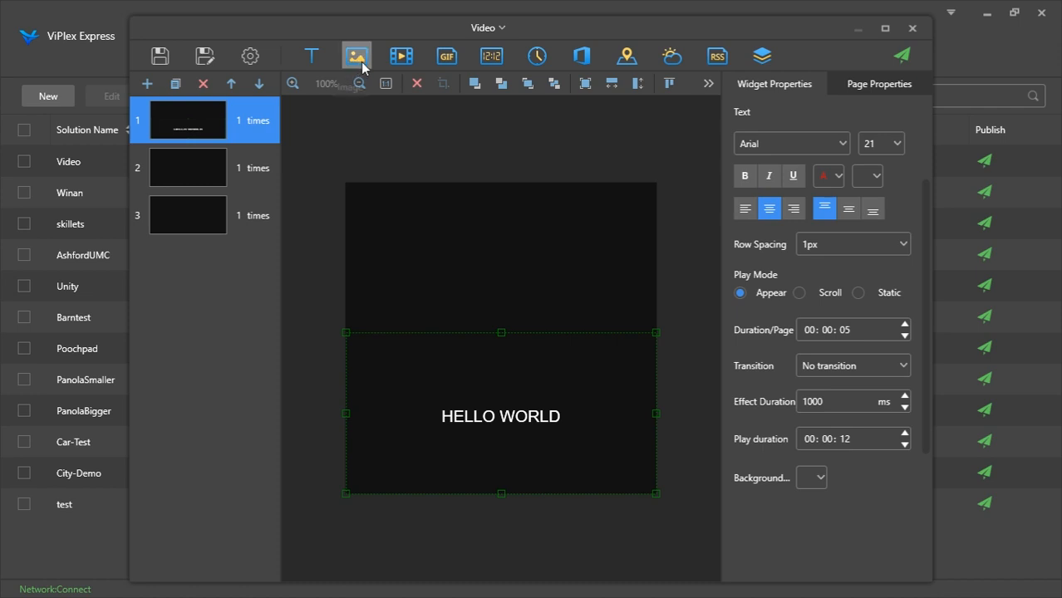
Try adding the video "300x600_Drive_Thru.avi" to page 1, and delete it
{"action": "left_click", "coordinate": [403, 57]}
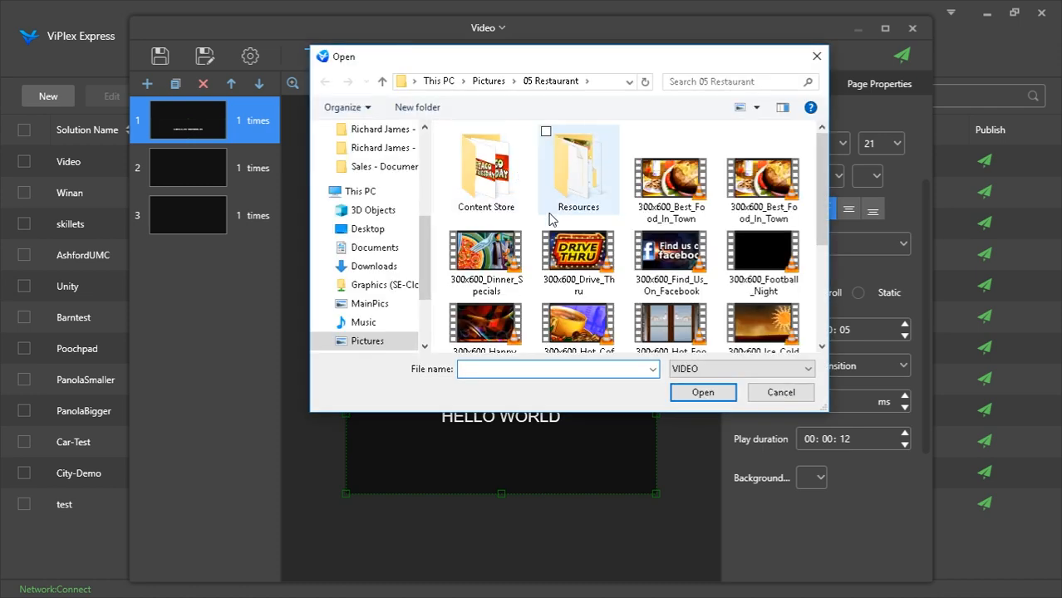
{"action": "double_click", "coordinate": [547, 264]}
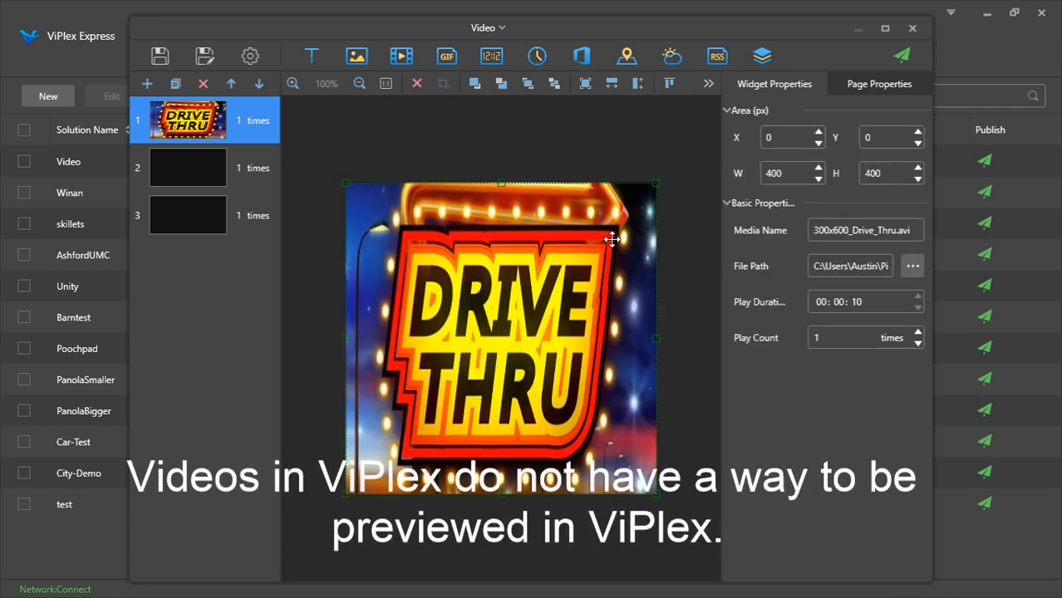
{"action": "key", "text": "Delete"}
{"action": "key", "text": "Return"}
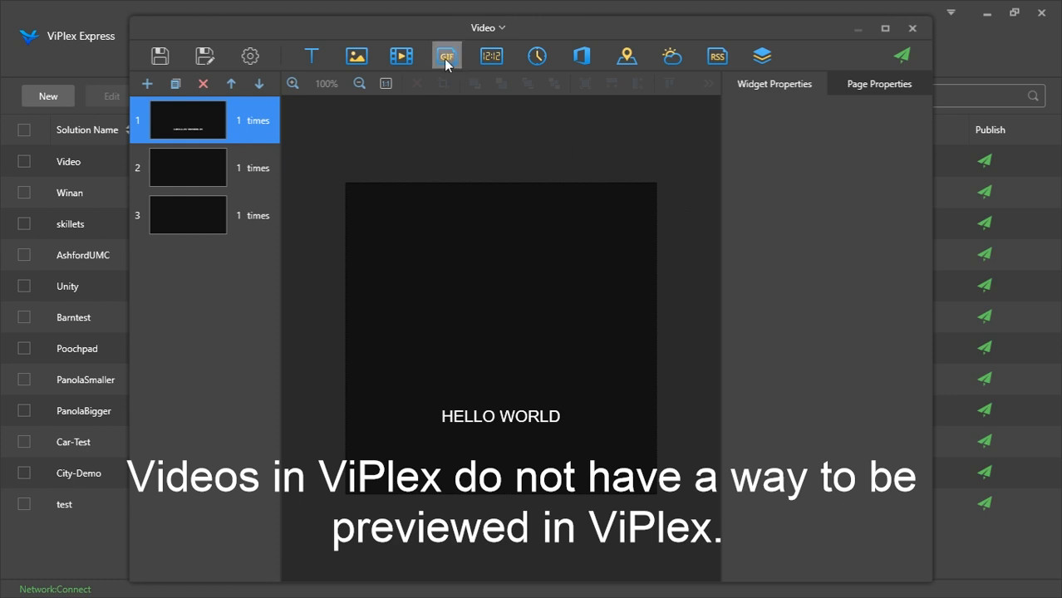
Add a digital clock widget to page 1 and check its available time and date formats
{"action": "left_click", "coordinate": [490, 57]}
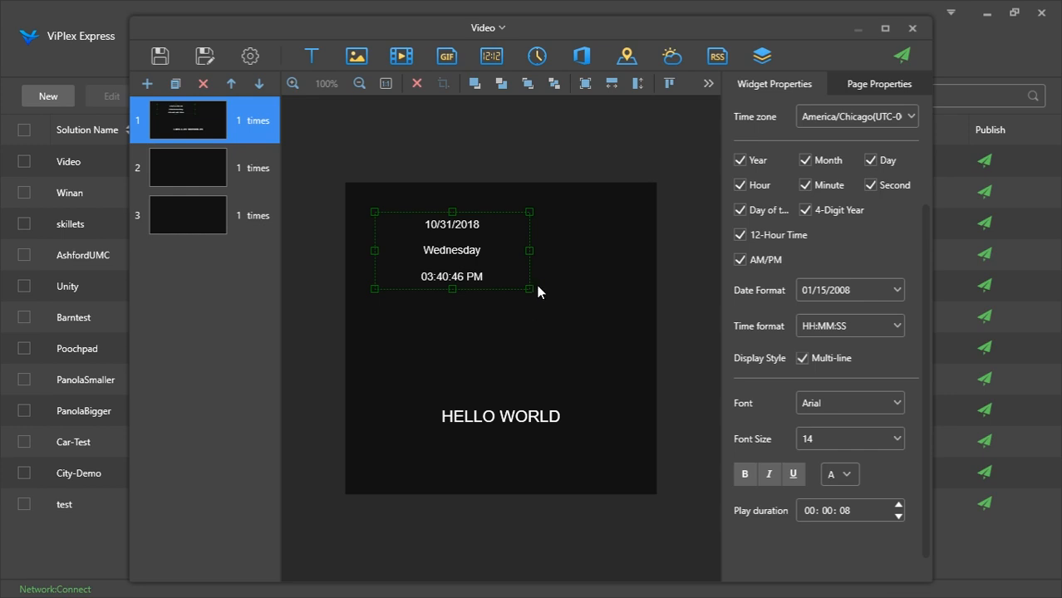
{"action": "left_click", "coordinate": [887, 325]}
{"action": "left_click", "coordinate": [887, 326]}
{"action": "left_click", "coordinate": [875, 291]}
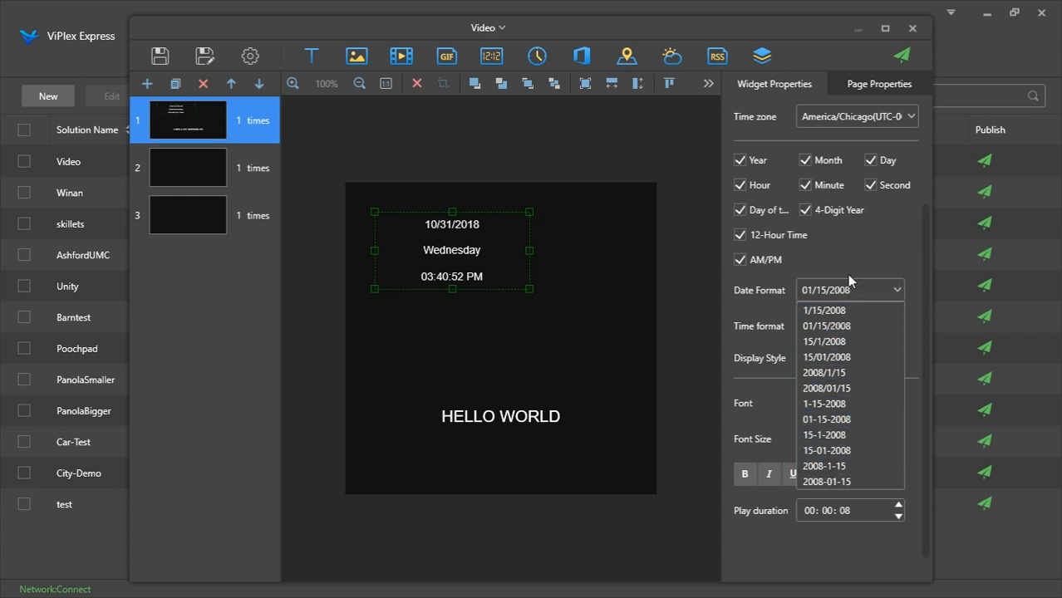
{"action": "left_click", "coordinate": [847, 273]}
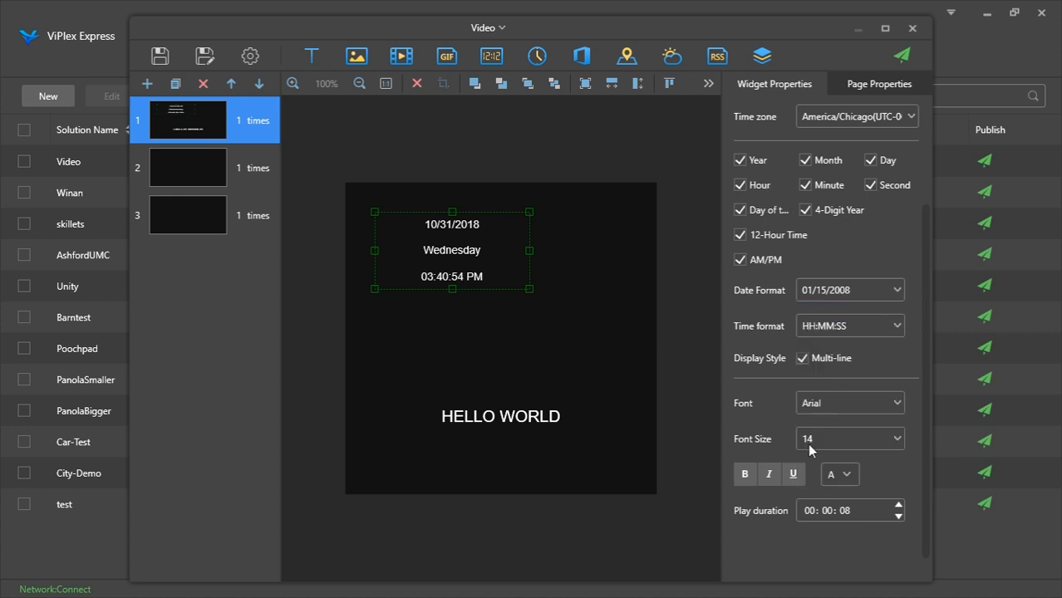
Set the digital clock's time zone to Pacific/Majuro
{"action": "left_click", "coordinate": [860, 120]}
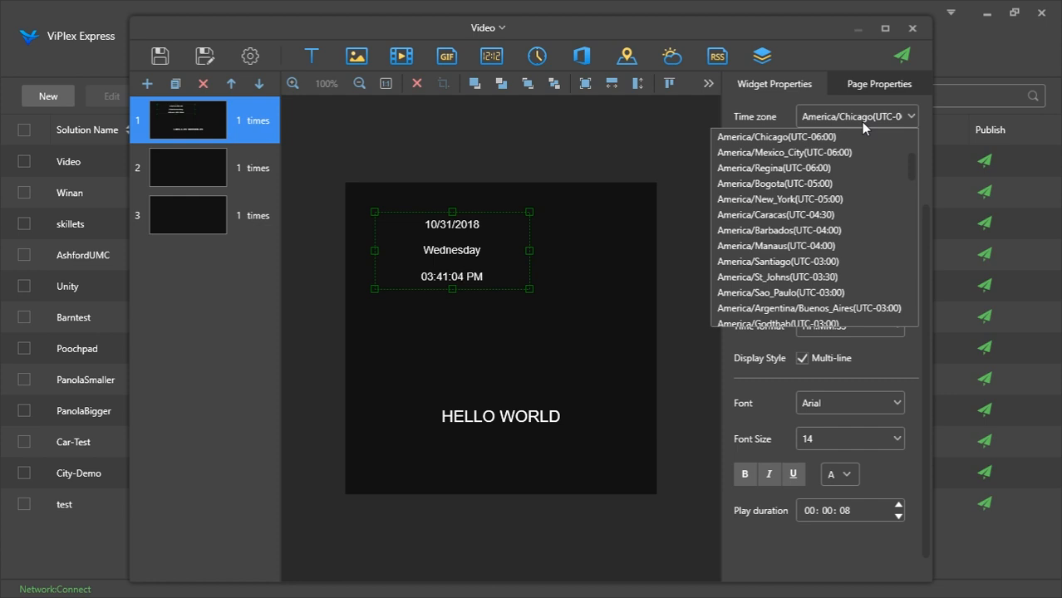
{"action": "left_click", "coordinate": [863, 123]}
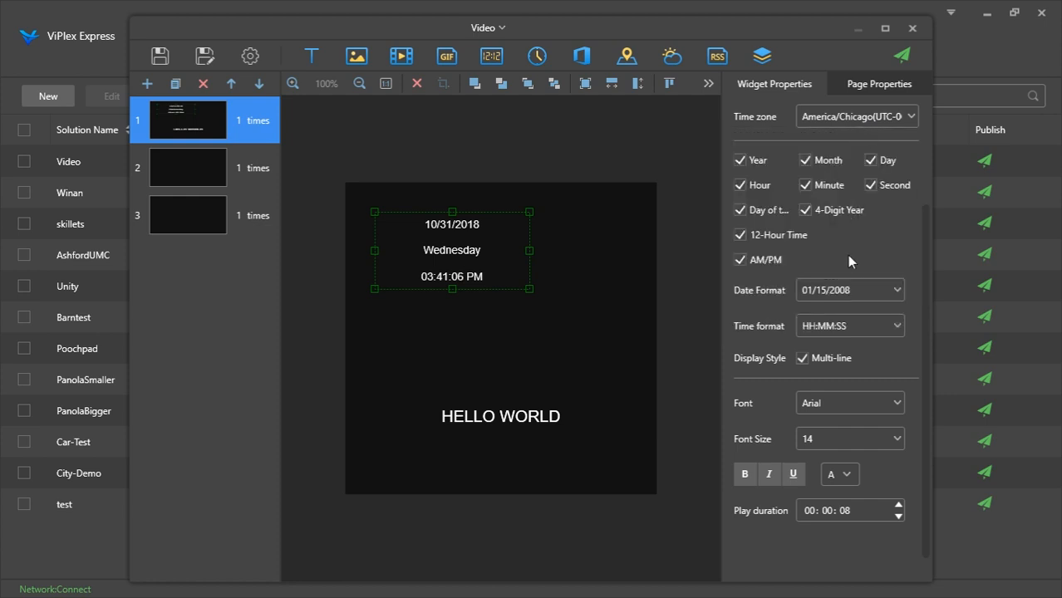
{"action": "scroll", "coordinate": [846, 255], "scroll_direction": "down", "scroll_amount": 1}
{"action": "scroll", "coordinate": [846, 255], "scroll_direction": "up", "scroll_amount": 7}
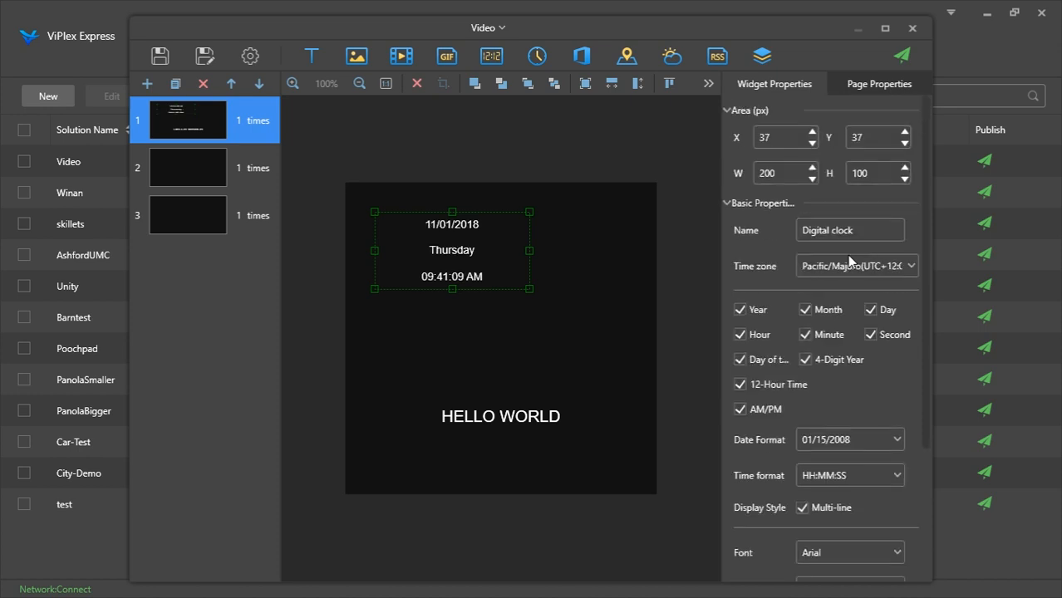
Add an analog clock widget, enlarge it to about 251×245 px, and place it at about X 63, Y 93
{"action": "left_click", "coordinate": [538, 63]}
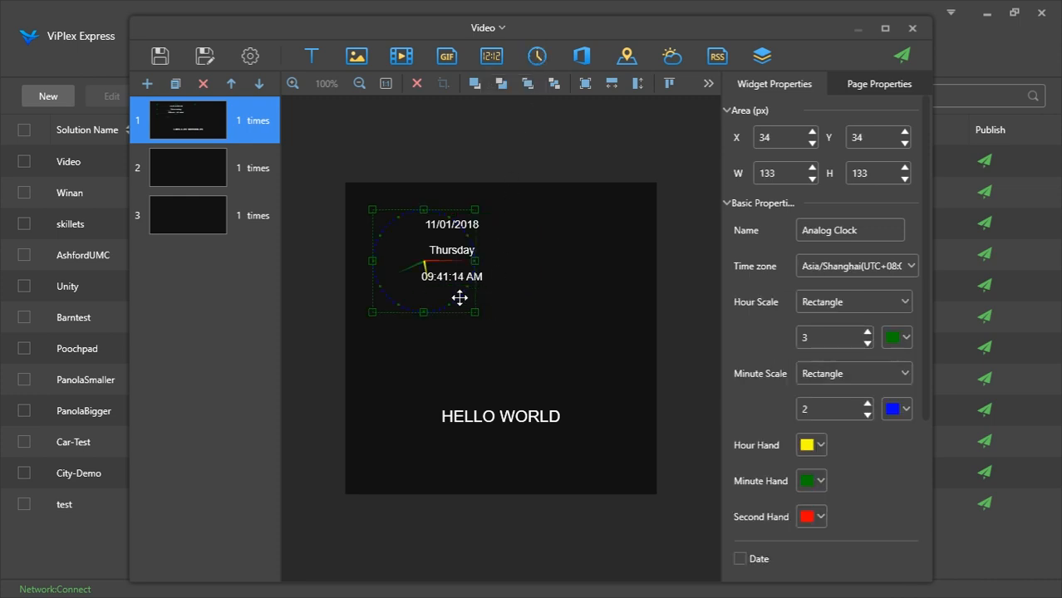
{"action": "left_click_drag", "start_coordinate": [442, 294], "coordinate": [671, 484]}
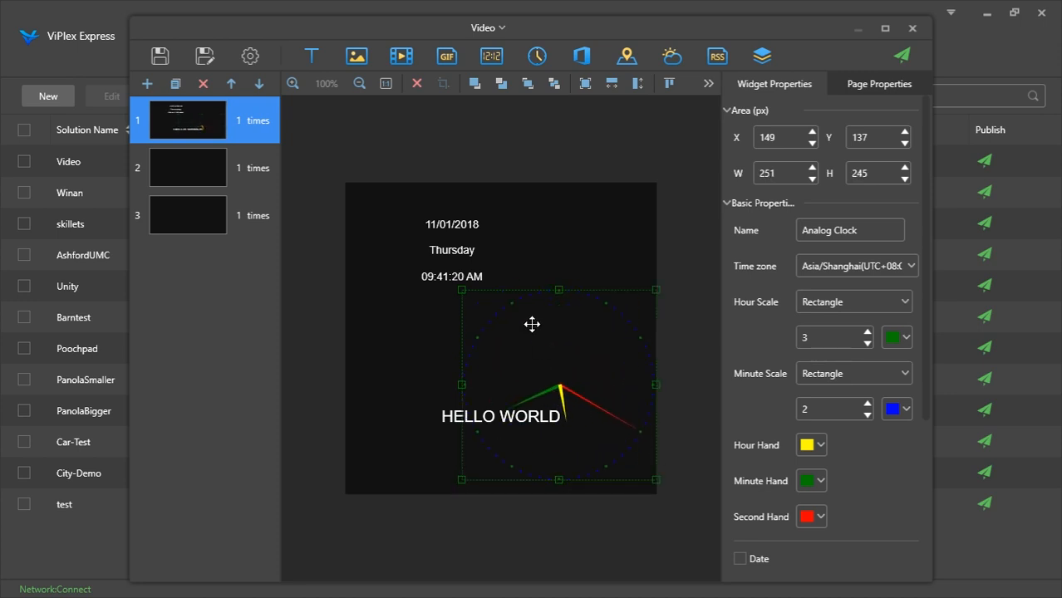
{"action": "left_click_drag", "start_coordinate": [508, 301], "coordinate": [464, 290]}
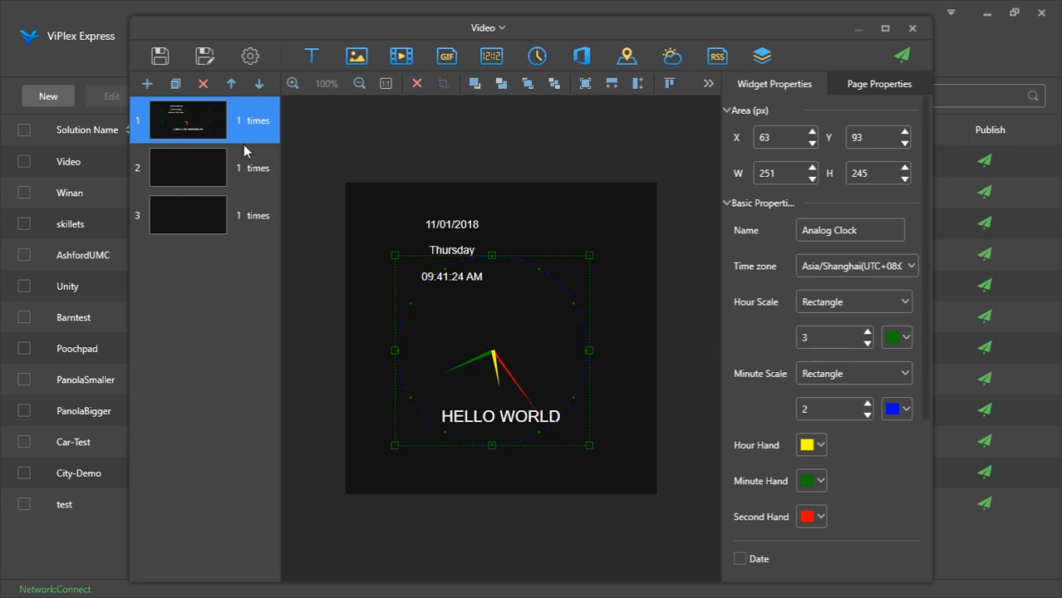
Delete page 1 with the text and clock widgets, and add the image "Best Seafood 1" to the blank page that takes its place
{"action": "left_click", "coordinate": [202, 83]}
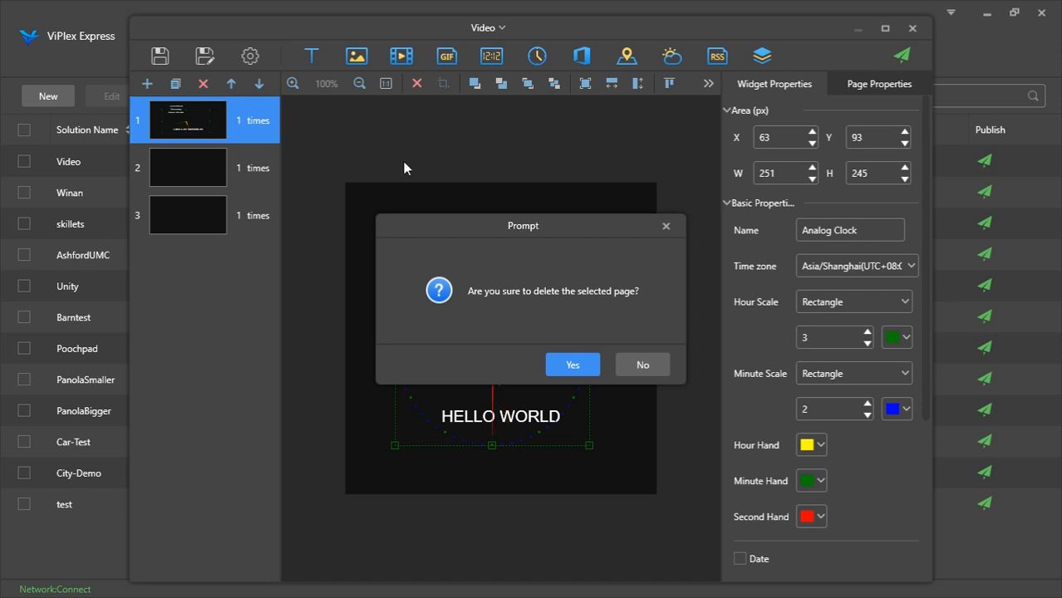
{"action": "left_click", "coordinate": [576, 368]}
{"action": "left_click", "coordinate": [367, 55]}
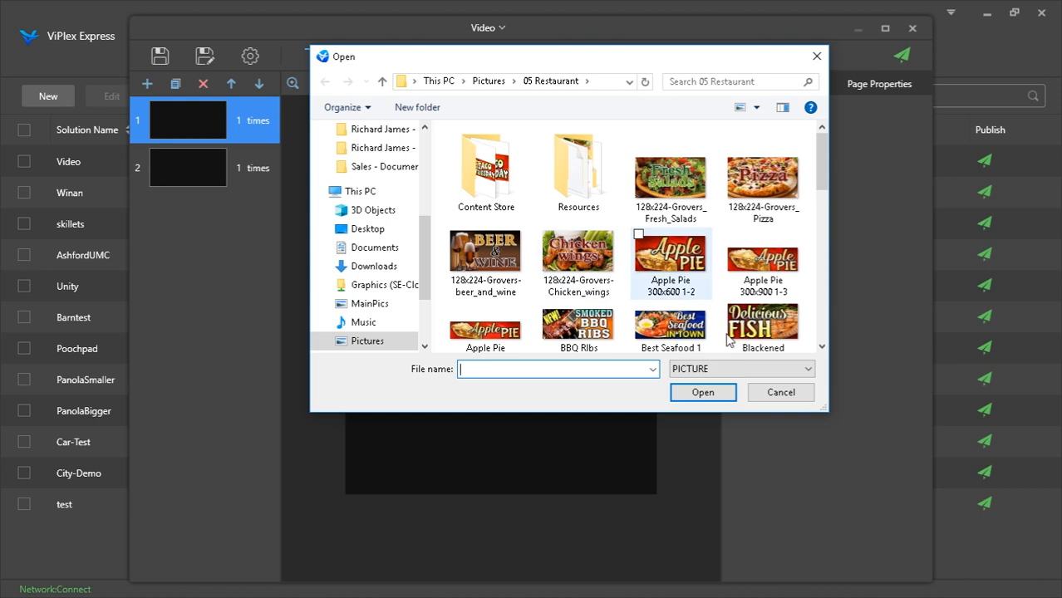
{"action": "scroll", "coordinate": [742, 340], "scroll_direction": "down", "scroll_amount": 3}
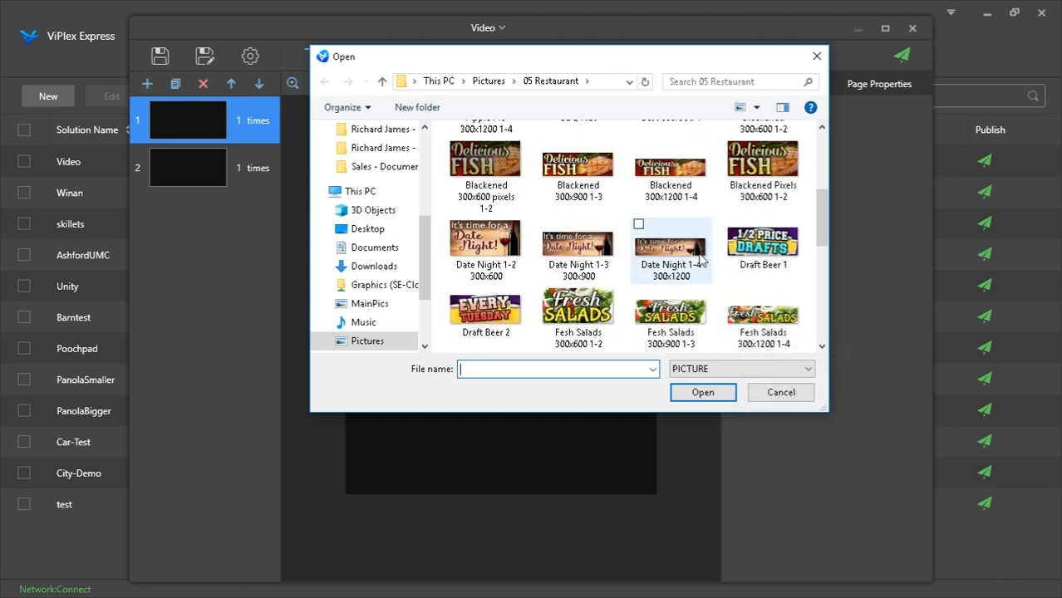
{"action": "scroll", "coordinate": [699, 260], "scroll_direction": "up", "scroll_amount": 3}
{"action": "double_click", "coordinate": [688, 199]}
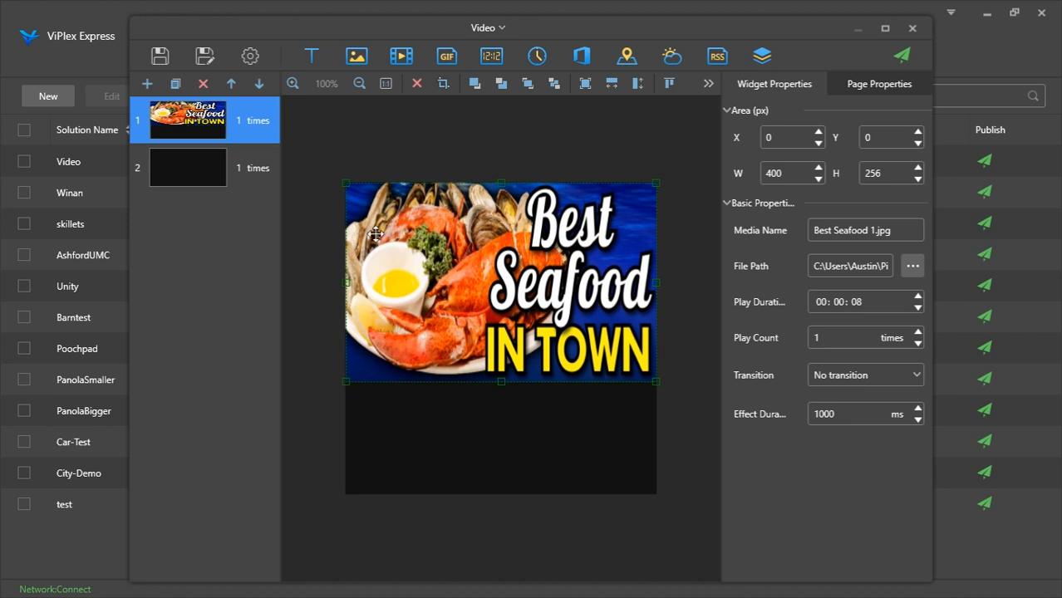
Add the image "lobster" from the Resources folder to page 2
{"action": "left_click", "coordinate": [239, 165]}
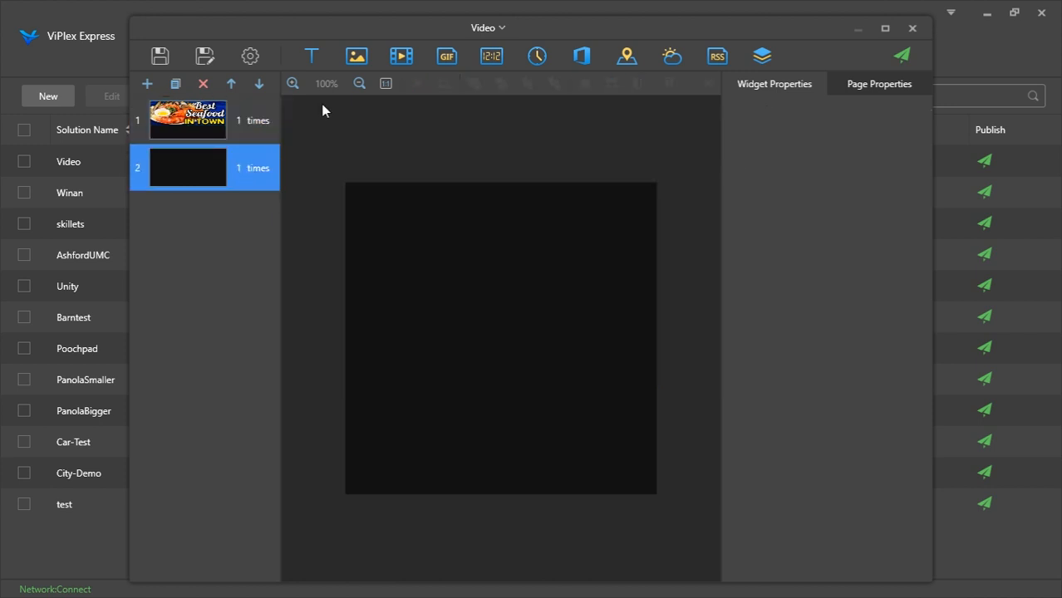
{"action": "left_click", "coordinate": [358, 57]}
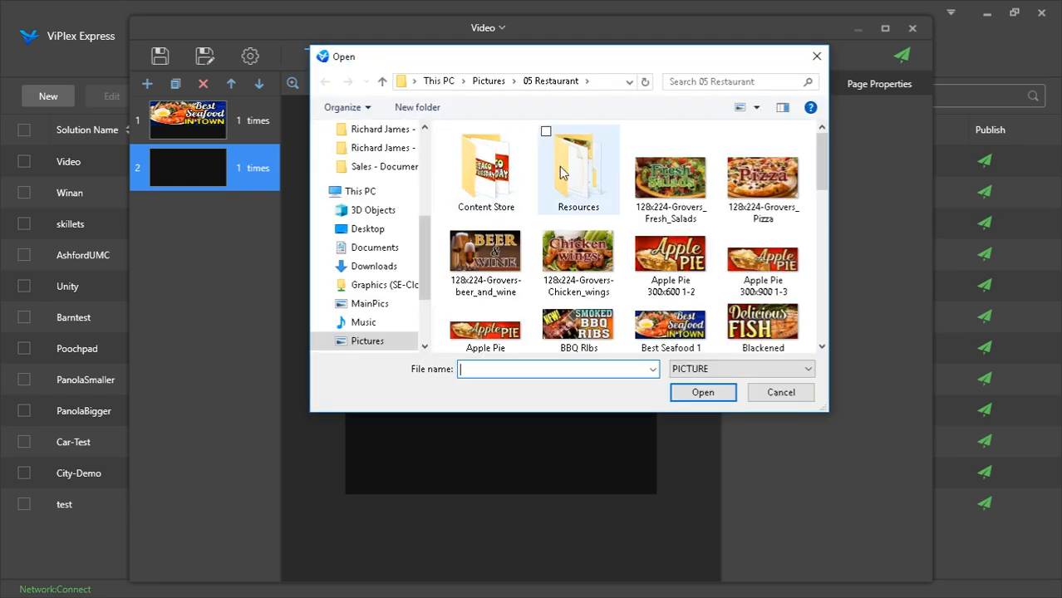
{"action": "double_click", "coordinate": [561, 172]}
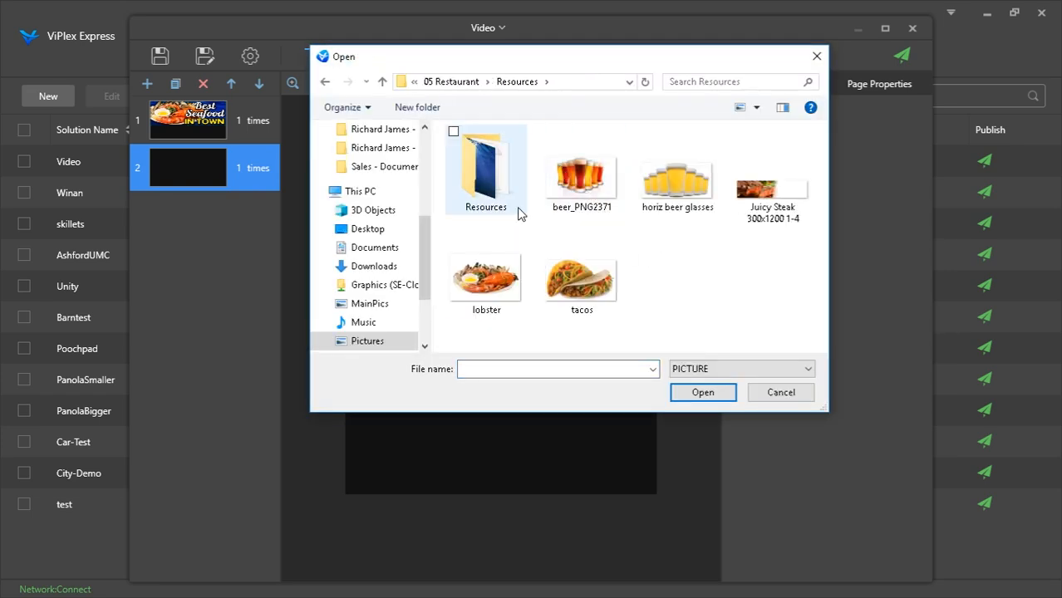
{"action": "double_click", "coordinate": [505, 297]}
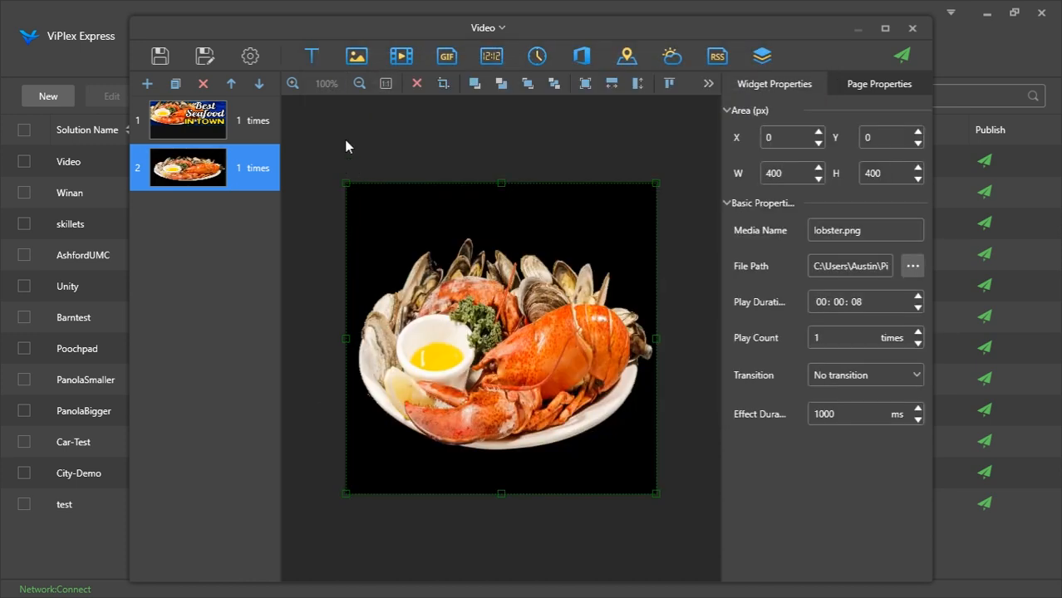
Add a text widget over the lobster image on page 2 reading "BEST SEAFOOD IN TOWN"
{"action": "left_click", "coordinate": [313, 56]}
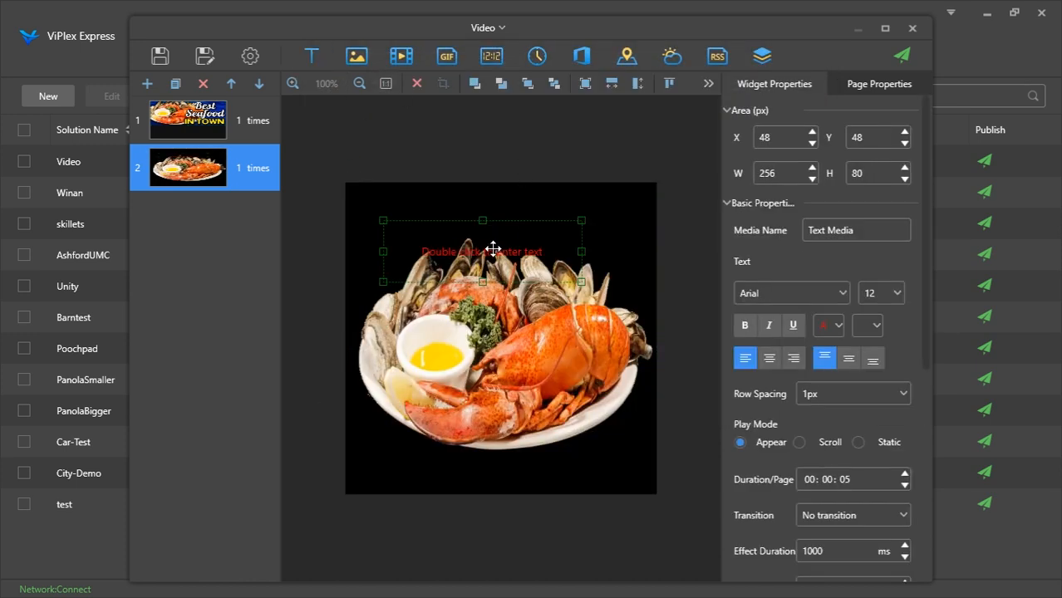
{"action": "double_click", "coordinate": [495, 245]}
{"action": "type", "text": "BE"}
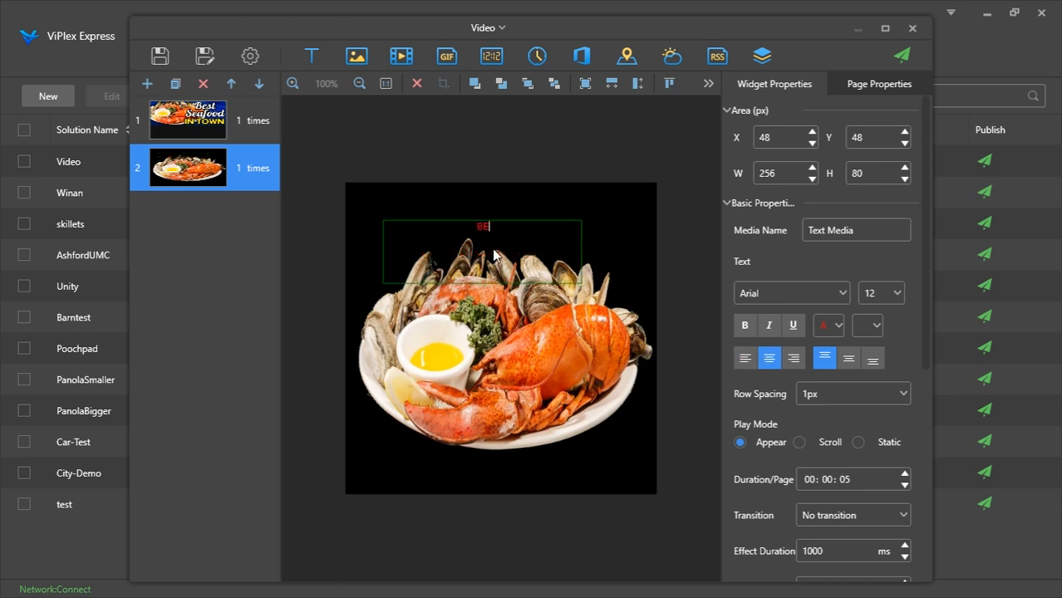
{"action": "type", "text": "ST SEAFOOD IN TOWN"}
Colour the "BEST SEAFOOD IN TOWN" text white and set its font size to 25 px
{"action": "key", "text": "ctrl+a"}
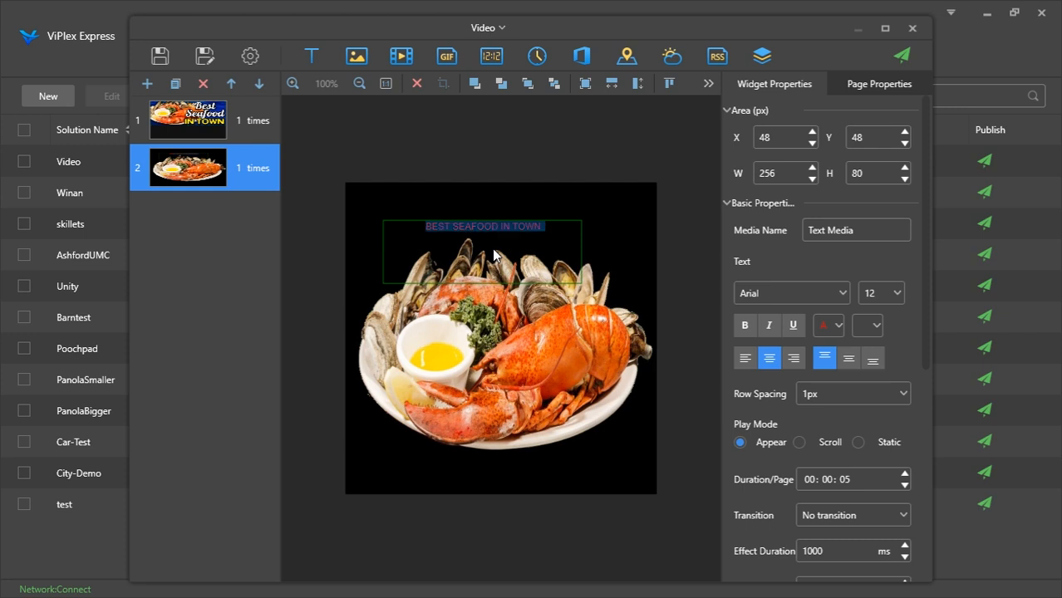
{"action": "left_click", "coordinate": [836, 326]}
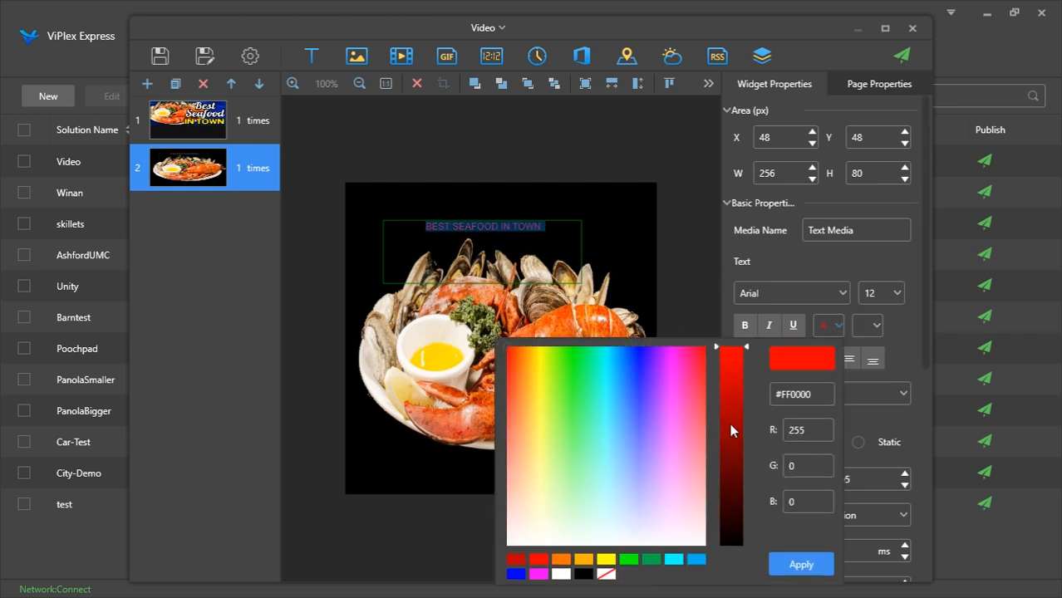
{"action": "left_click", "coordinate": [562, 573]}
{"action": "left_click", "coordinate": [813, 565]}
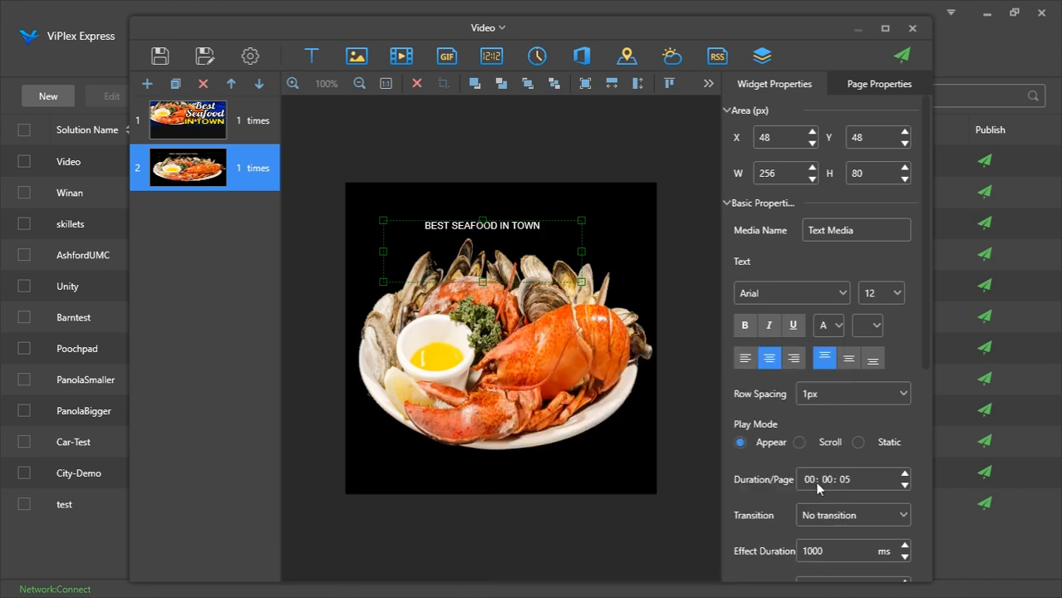
{"action": "left_click", "coordinate": [895, 292]}
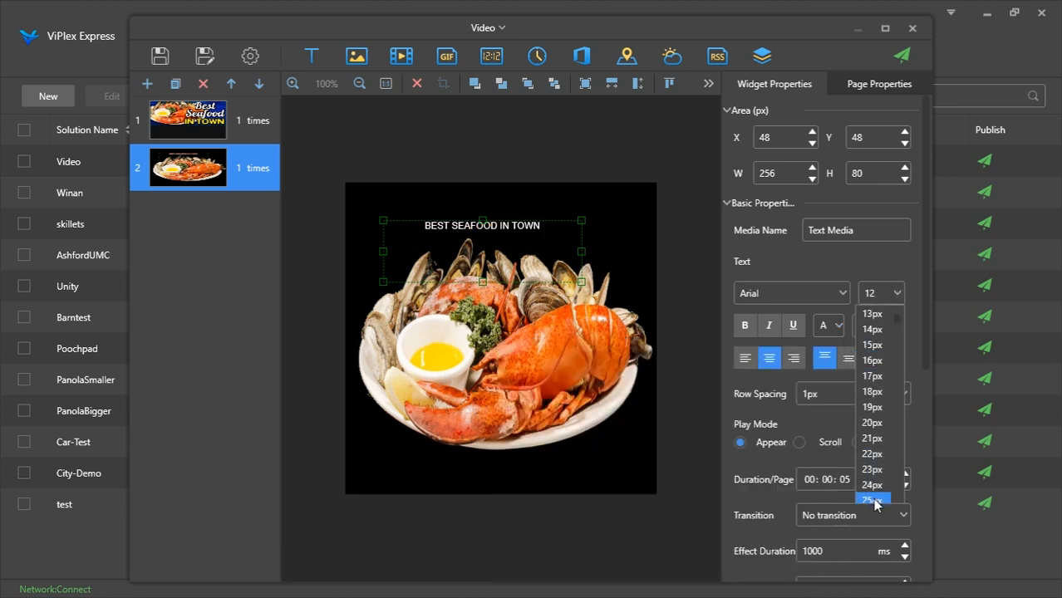
{"action": "left_click", "coordinate": [872, 500]}
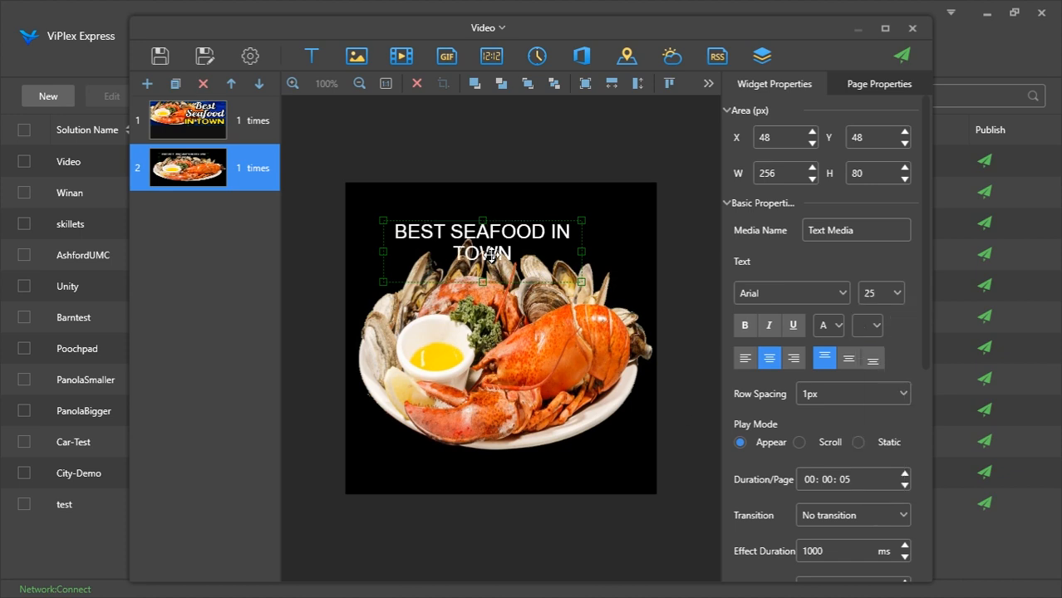
Move the text widget to X 144, Y 320 and shrink the lobster image to about 319×323 px
{"action": "left_click_drag", "start_coordinate": [490, 256], "coordinate": [568, 468]}
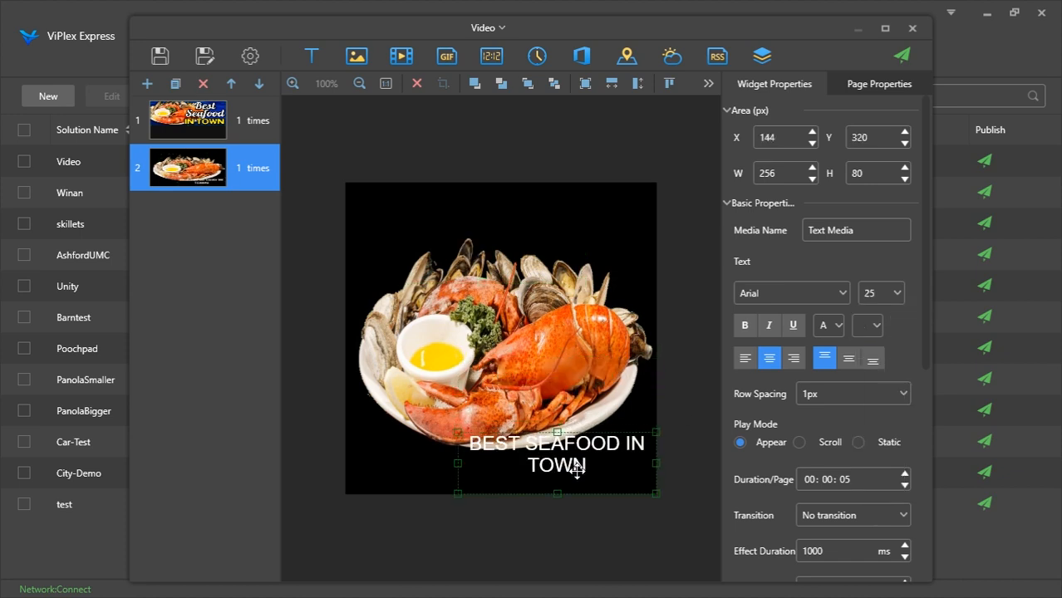
{"action": "left_click", "coordinate": [537, 384]}
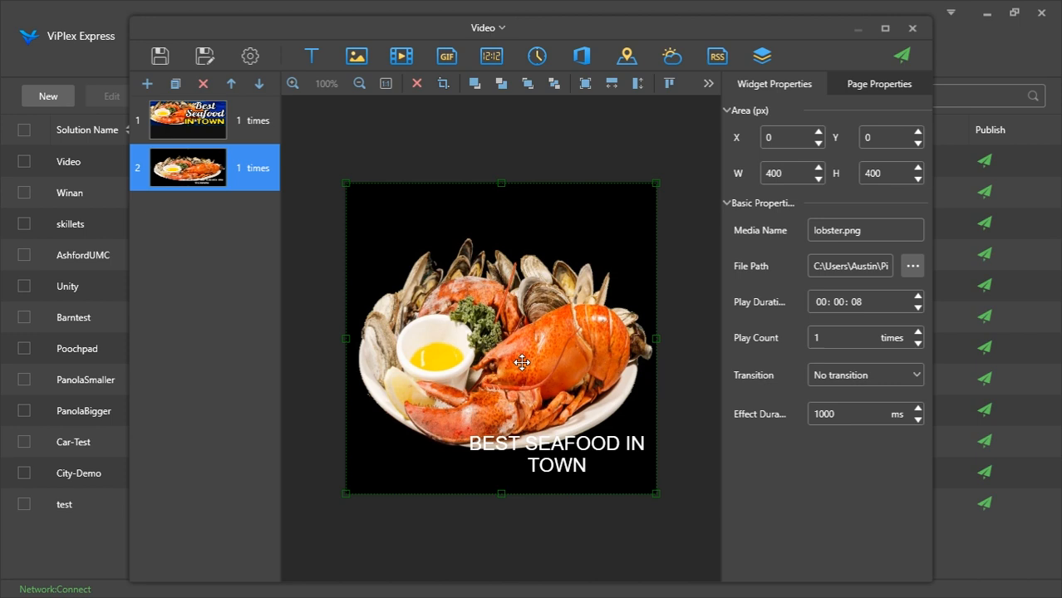
{"action": "left_click_drag", "start_coordinate": [654, 491], "coordinate": [580, 431]}
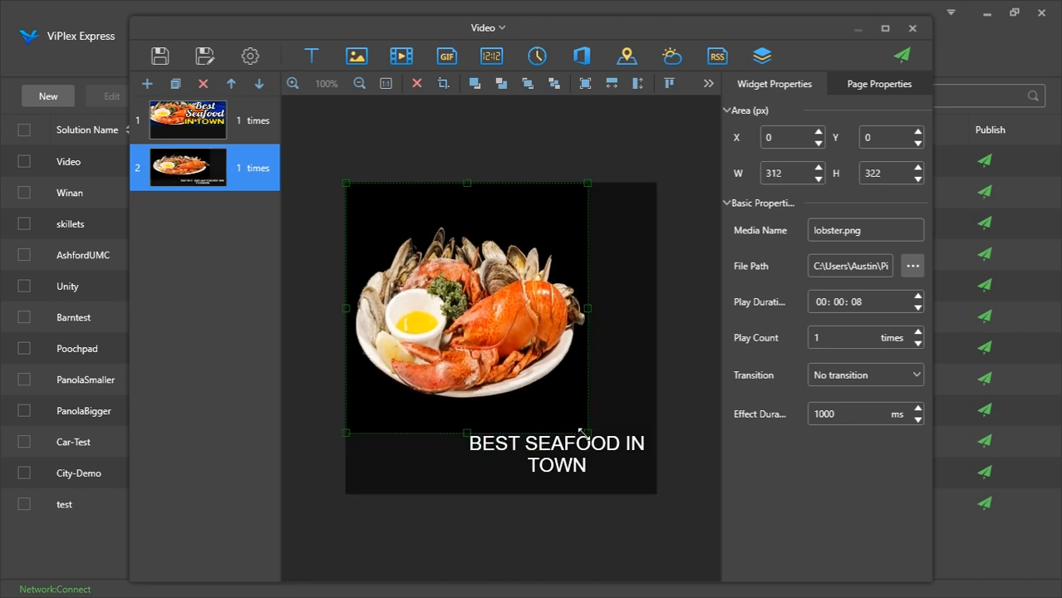
{"action": "left_click", "coordinate": [573, 463]}
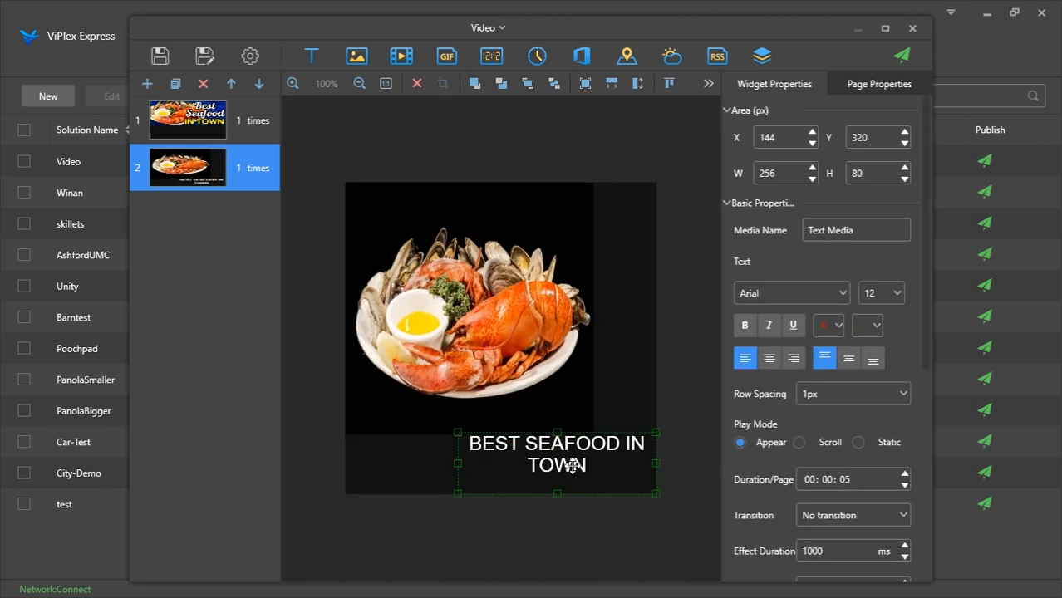
Add a second "lobster" image from the inner Resources folder and shrink it to about 270×285 px at X 130, Y 115
{"action": "left_click", "coordinate": [361, 58]}
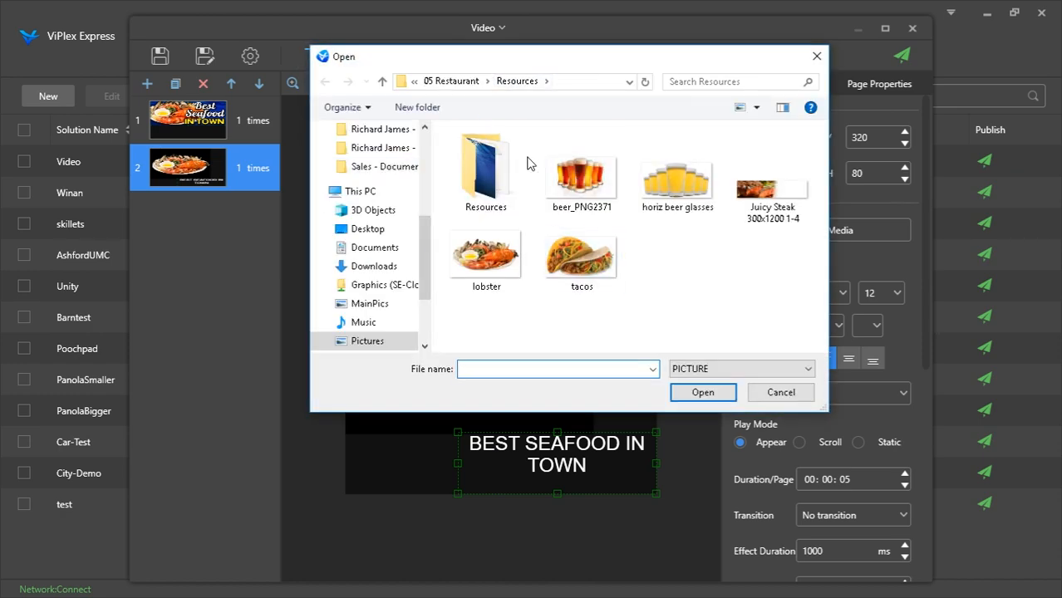
{"action": "double_click", "coordinate": [486, 171]}
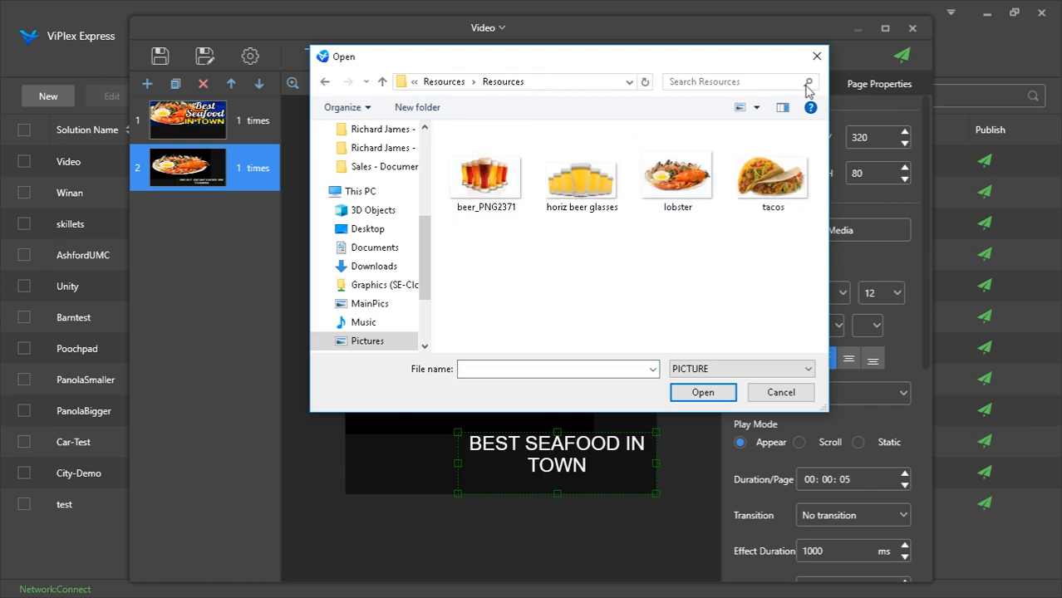
{"action": "double_click", "coordinate": [677, 176]}
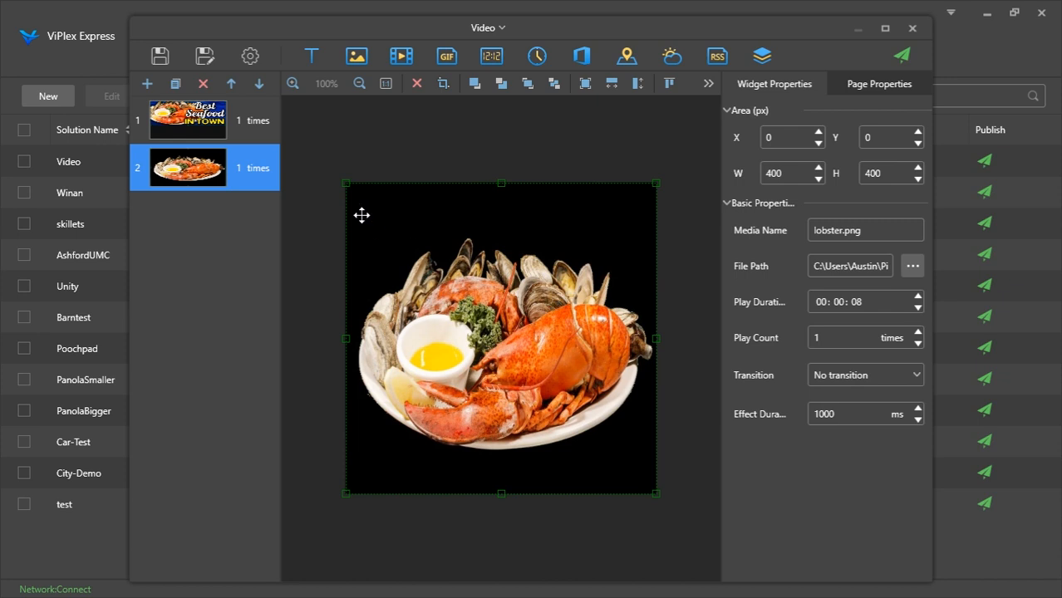
{"action": "left_click_drag", "start_coordinate": [345, 181], "coordinate": [447, 273]}
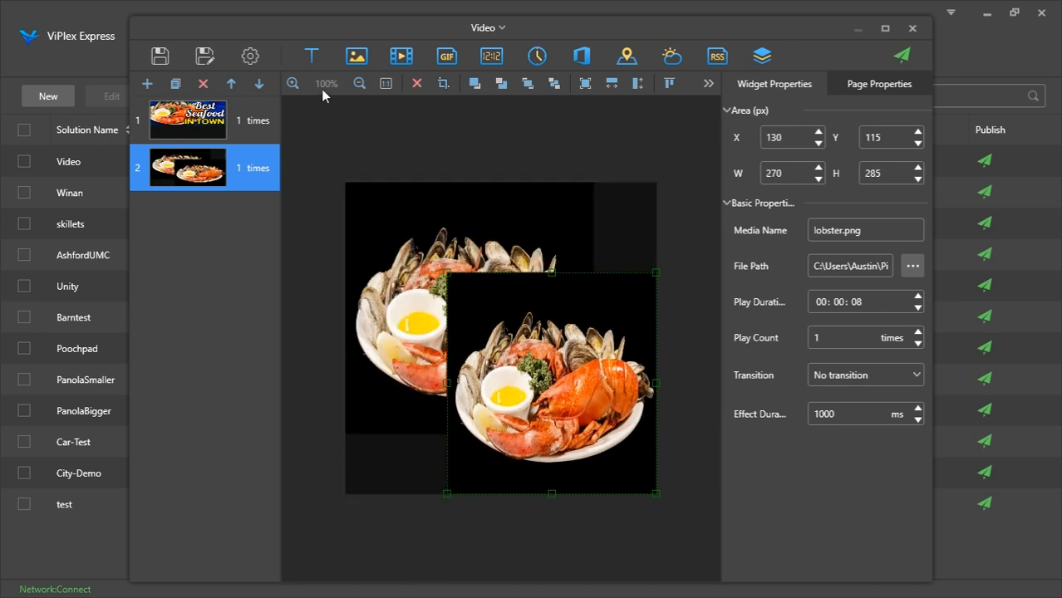
Delete the second lobster image from page 2, keeping the page itself
{"action": "left_click", "coordinate": [202, 83]}
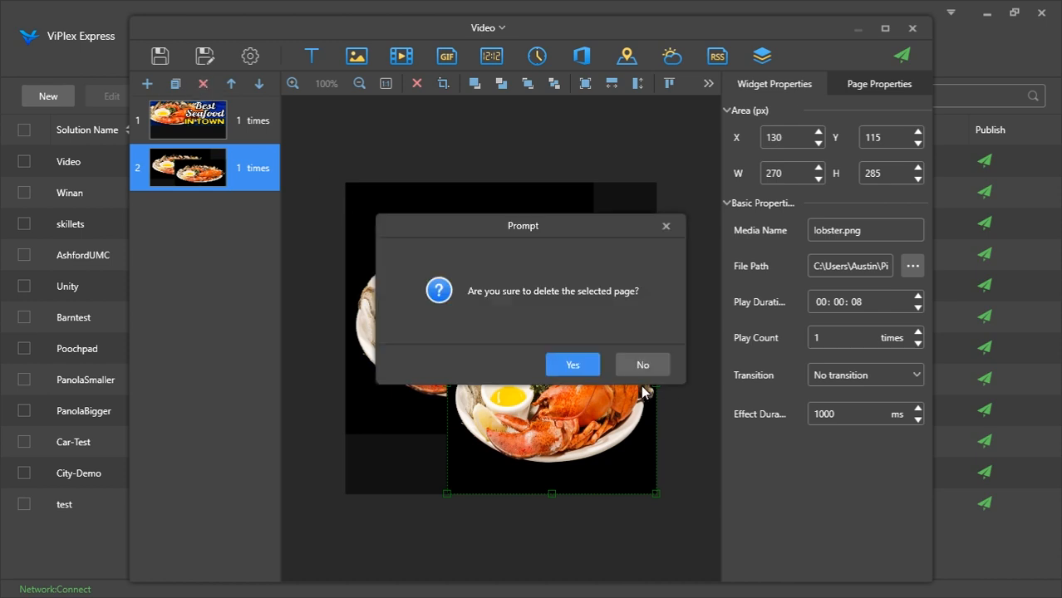
{"action": "left_click", "coordinate": [635, 355]}
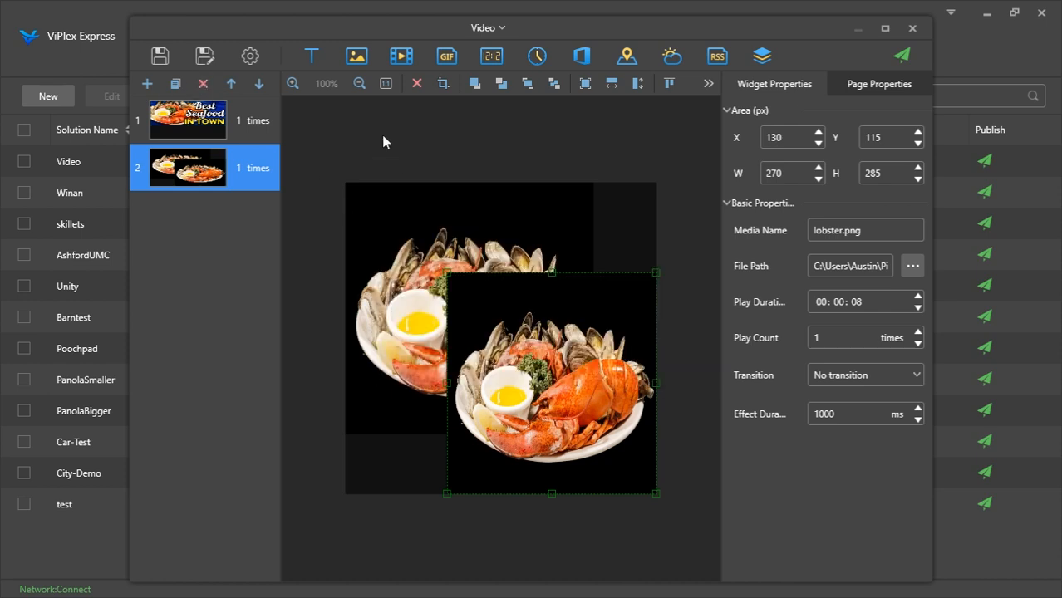
{"action": "left_click", "coordinate": [417, 84]}
{"action": "left_click", "coordinate": [567, 362]}
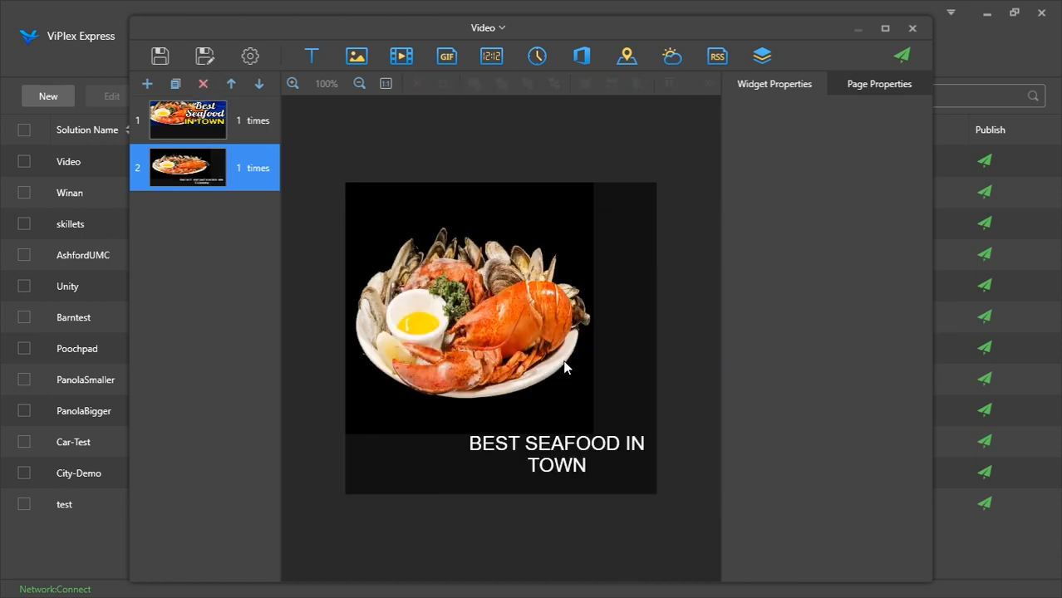
Give the whole "BEST SEAFOOD IN TOWN" text an orange background colour, #FFAF00
{"action": "left_click", "coordinate": [566, 451]}
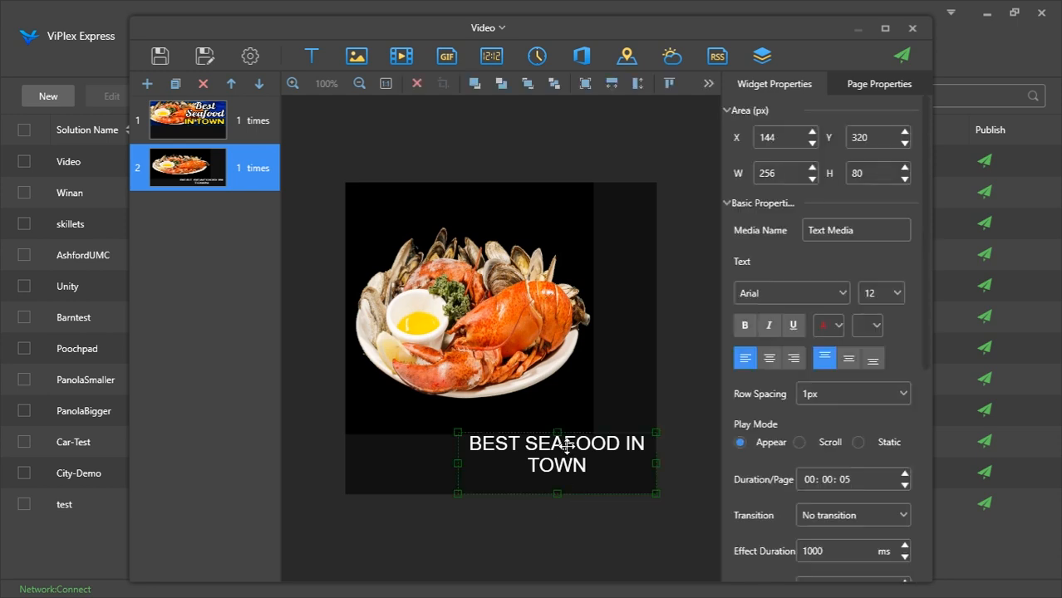
{"action": "key", "text": "ctrl+a"}
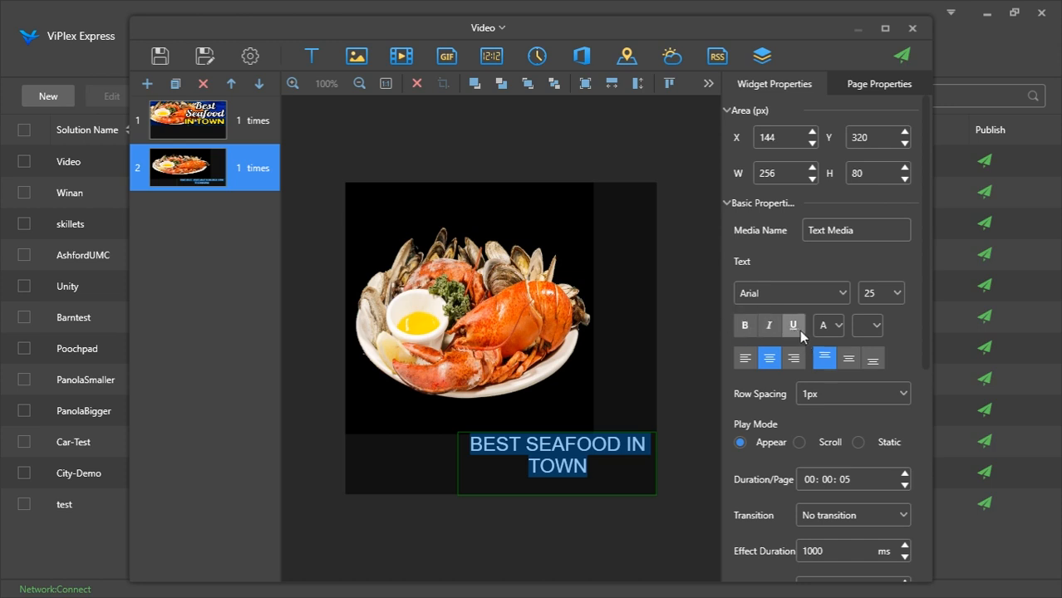
{"action": "left_click", "coordinate": [866, 327]}
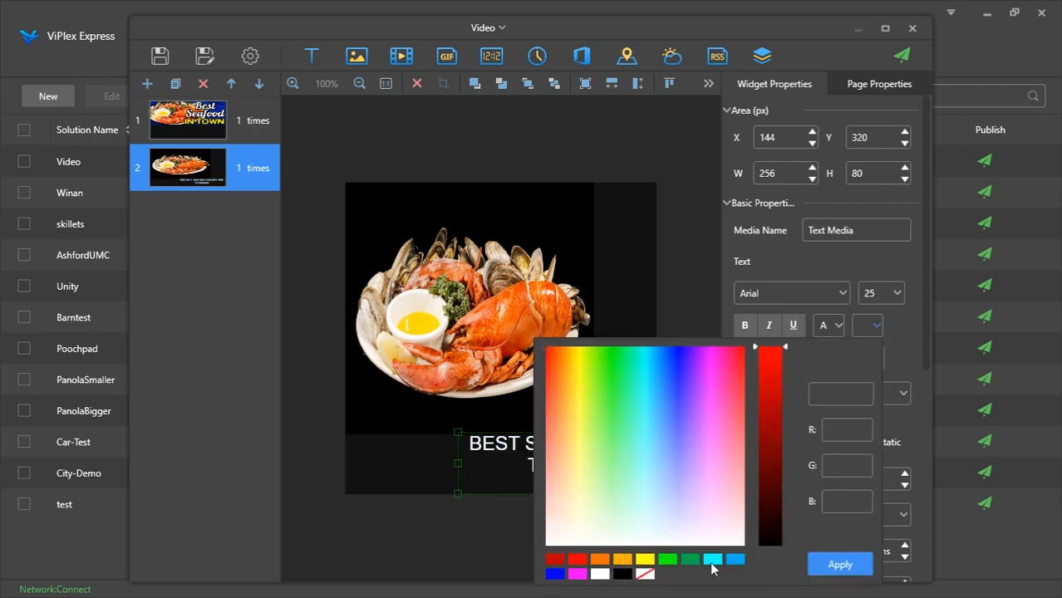
{"action": "left_click", "coordinate": [621, 560]}
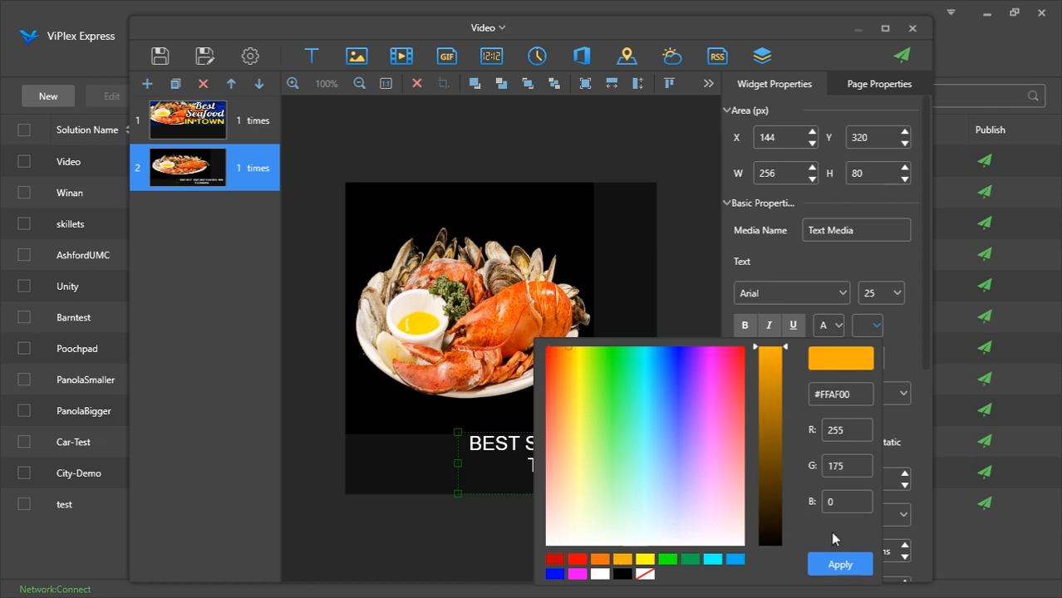
{"action": "left_click", "coordinate": [831, 567]}
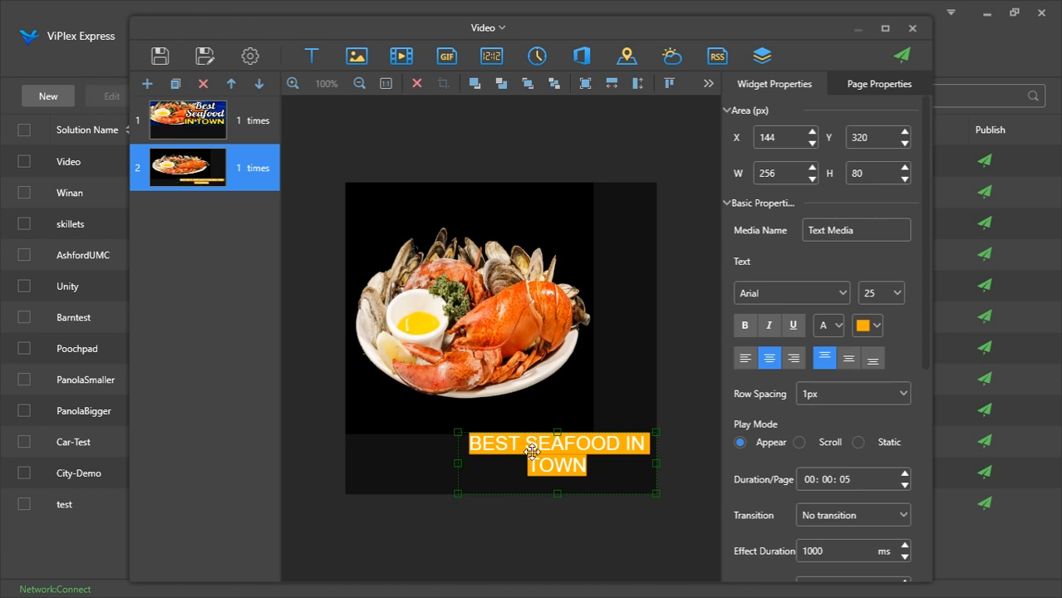
{"action": "left_click", "coordinate": [876, 327]}
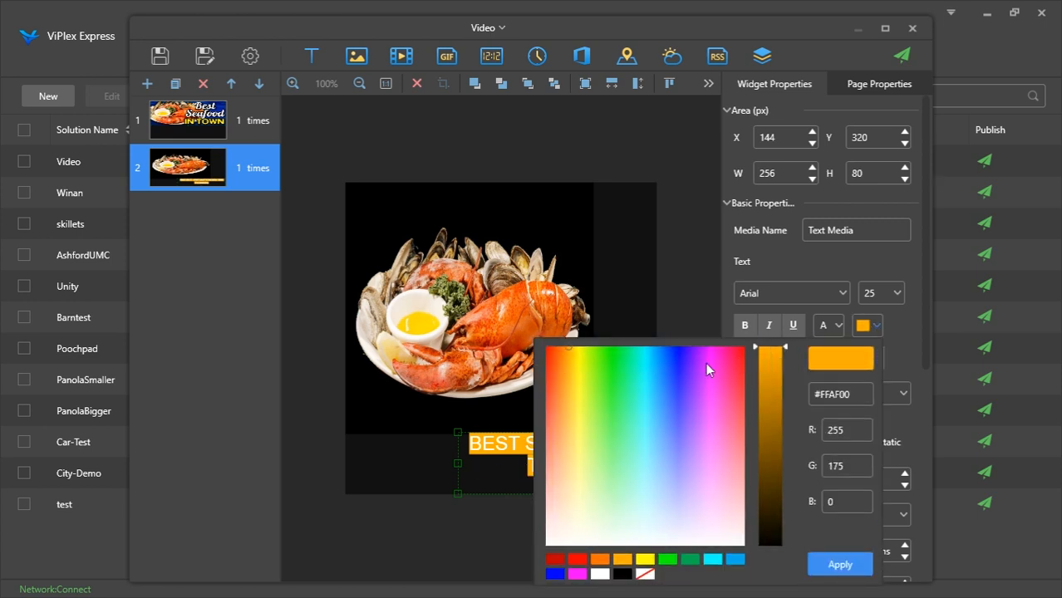
{"action": "left_click", "coordinate": [738, 266]}
Delete the remaining lobster image from page 2
{"action": "left_click", "coordinate": [459, 260]}
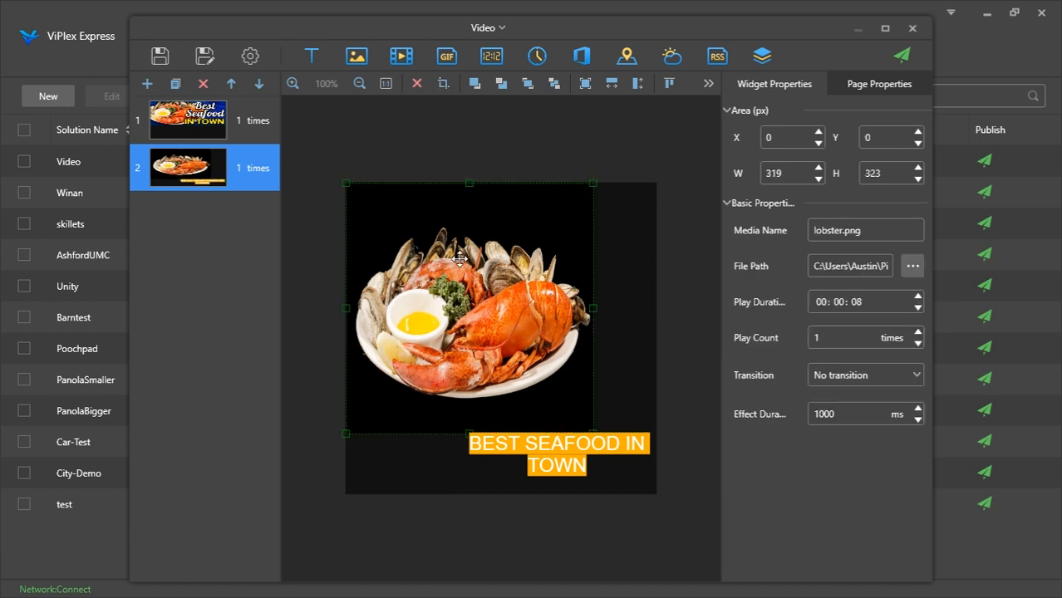
{"action": "key", "text": "Delete"}
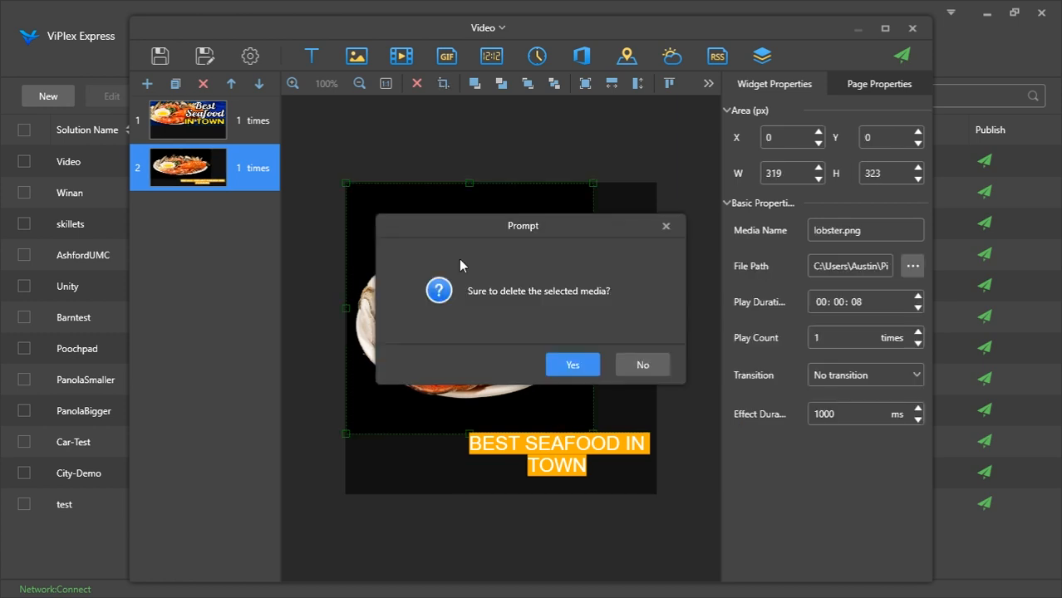
{"action": "left_click", "coordinate": [572, 364]}
Move the text widget up to about Y 151 and centre it horizontally on the page
{"action": "left_click_drag", "start_coordinate": [547, 437], "coordinate": [467, 306]}
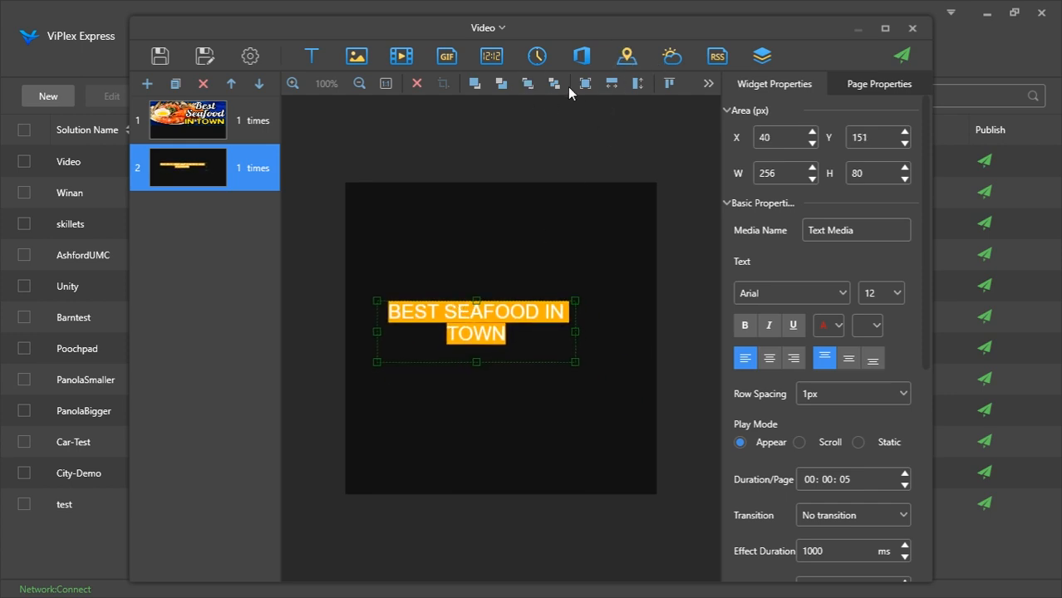
{"action": "left_click", "coordinate": [717, 91]}
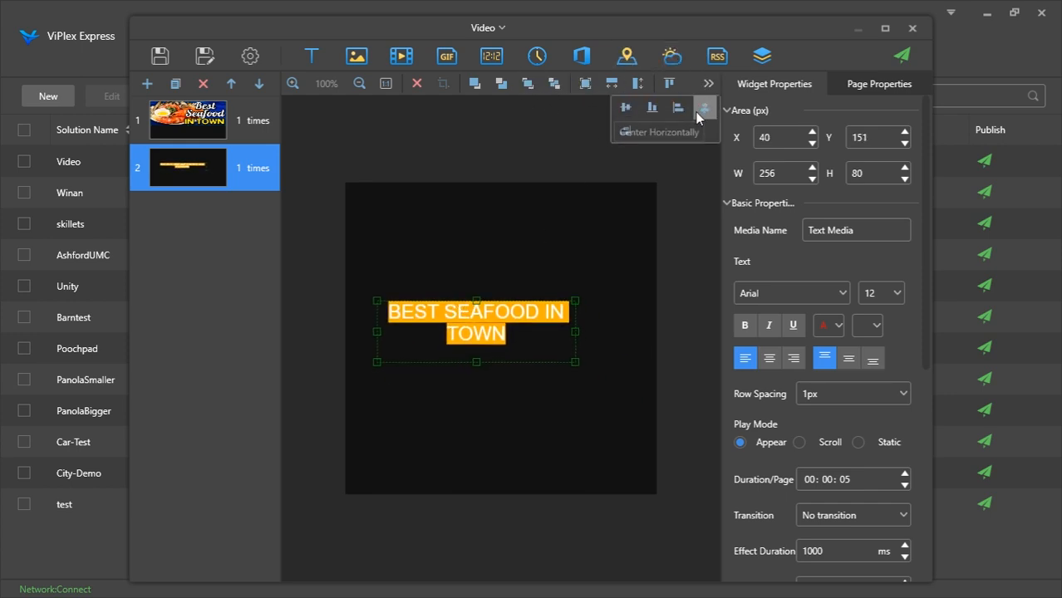
{"action": "left_click", "coordinate": [699, 109]}
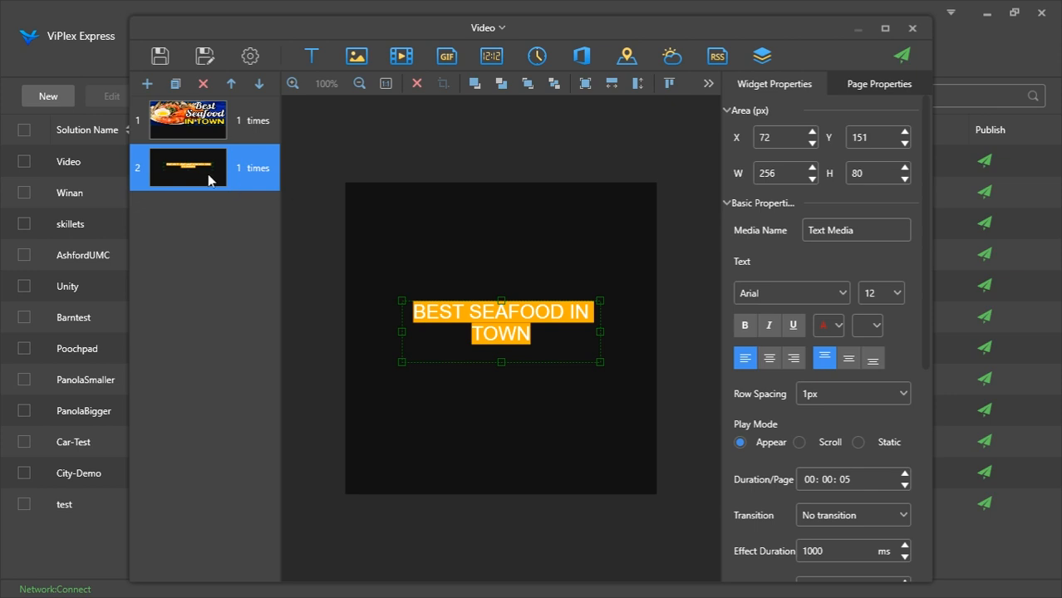
Duplicate page 2 three times
{"action": "left_click", "coordinate": [176, 86]}
{"action": "left_click", "coordinate": [176, 86]}
{"action": "left_click", "coordinate": [176, 86]}
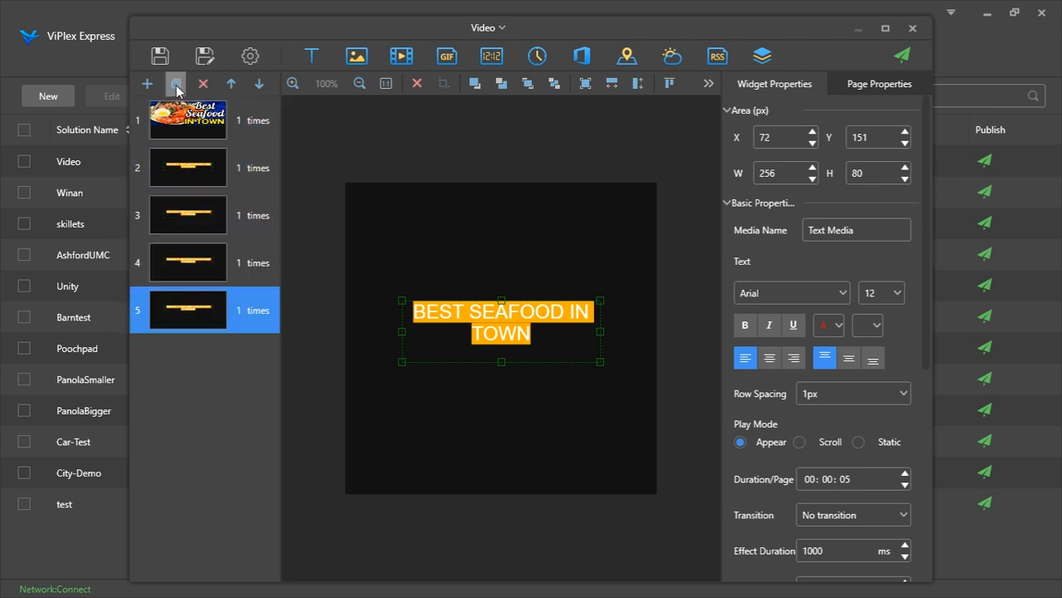
Try to change the text background colour on page 3 to dark green
{"action": "left_click", "coordinate": [226, 167]}
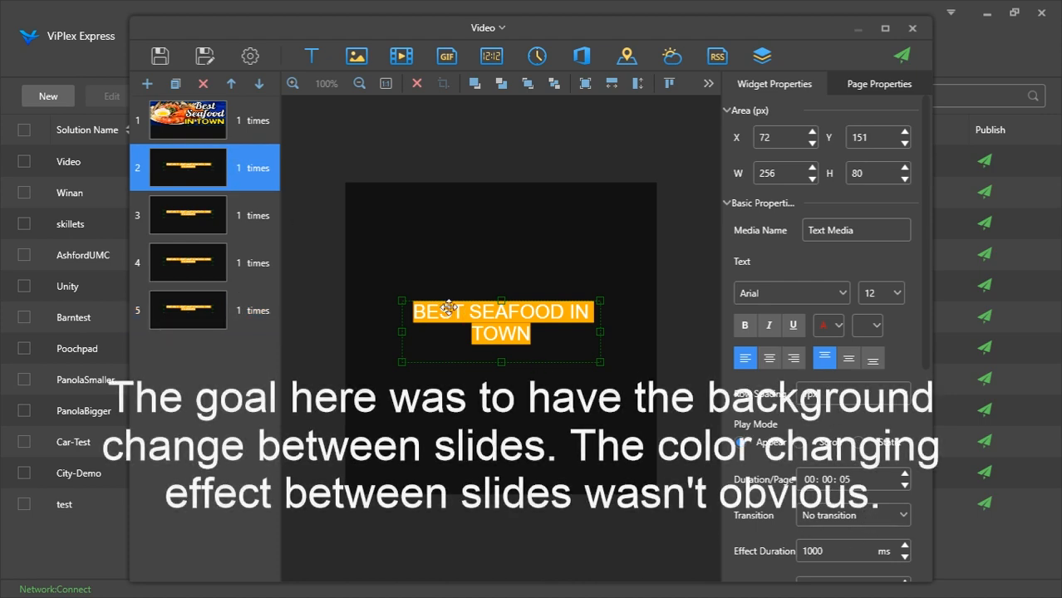
{"action": "left_click", "coordinate": [237, 236], "text": "shift"}
{"action": "left_click", "coordinate": [241, 225]}
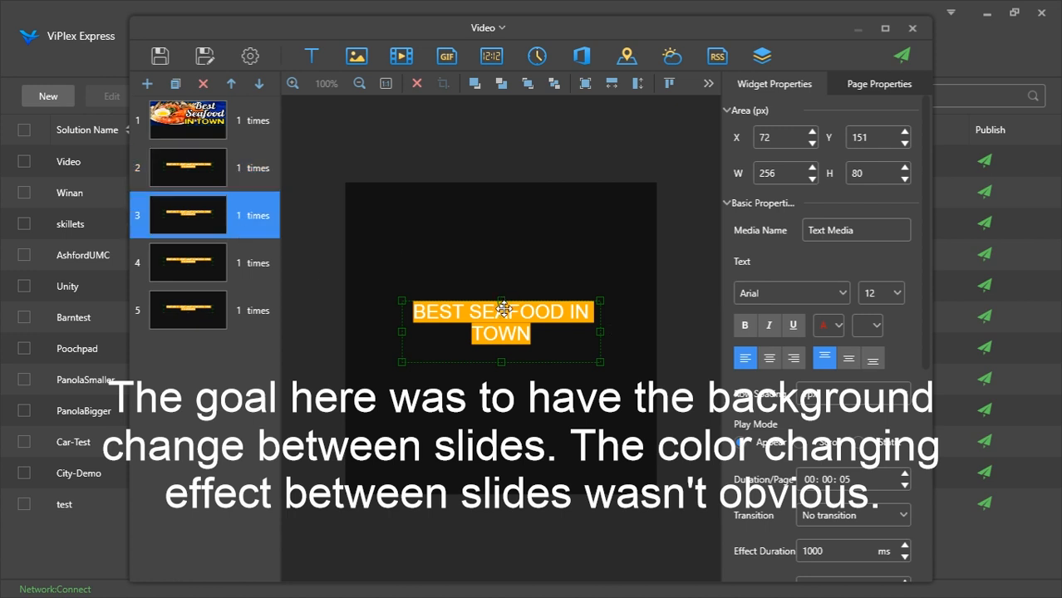
{"action": "left_click", "coordinate": [875, 324]}
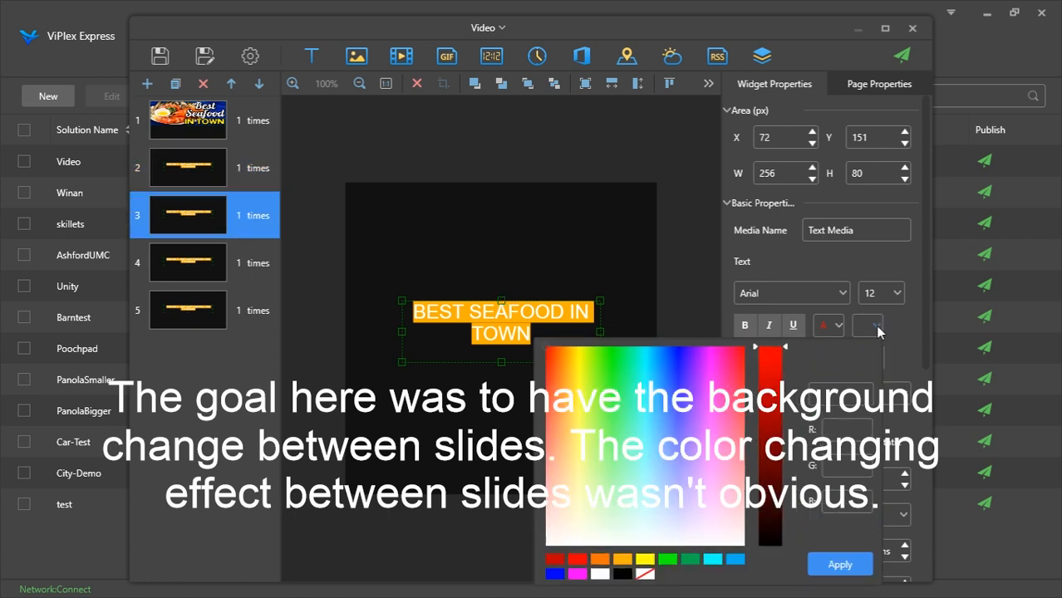
{"action": "left_click", "coordinate": [690, 560]}
{"action": "left_click", "coordinate": [821, 563]}
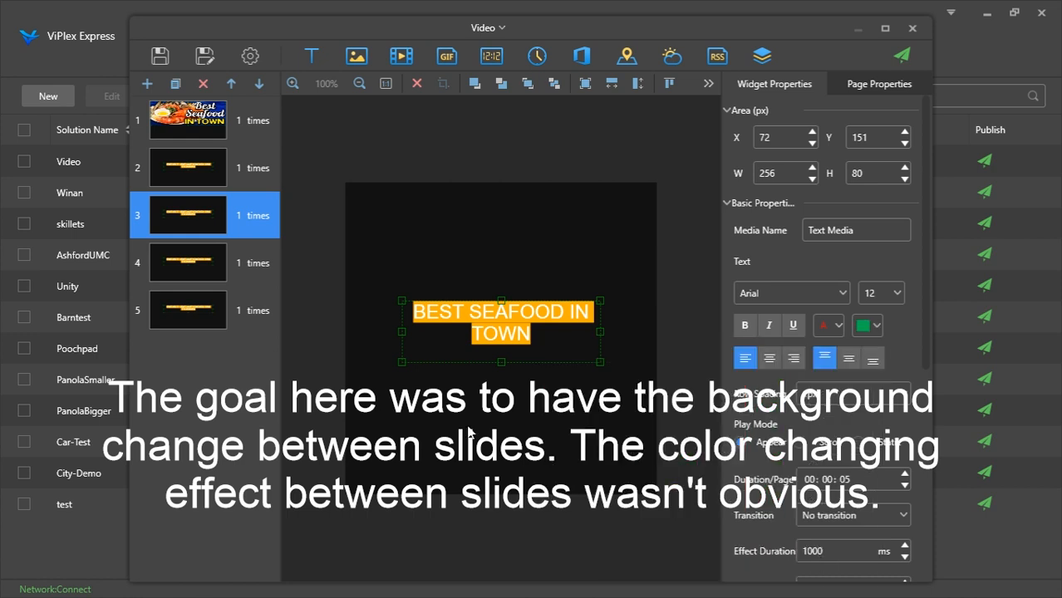
Reselect only page 3 and retry applying dark green as the text widget's background colour
{"action": "left_click", "coordinate": [217, 262], "text": "shift"}
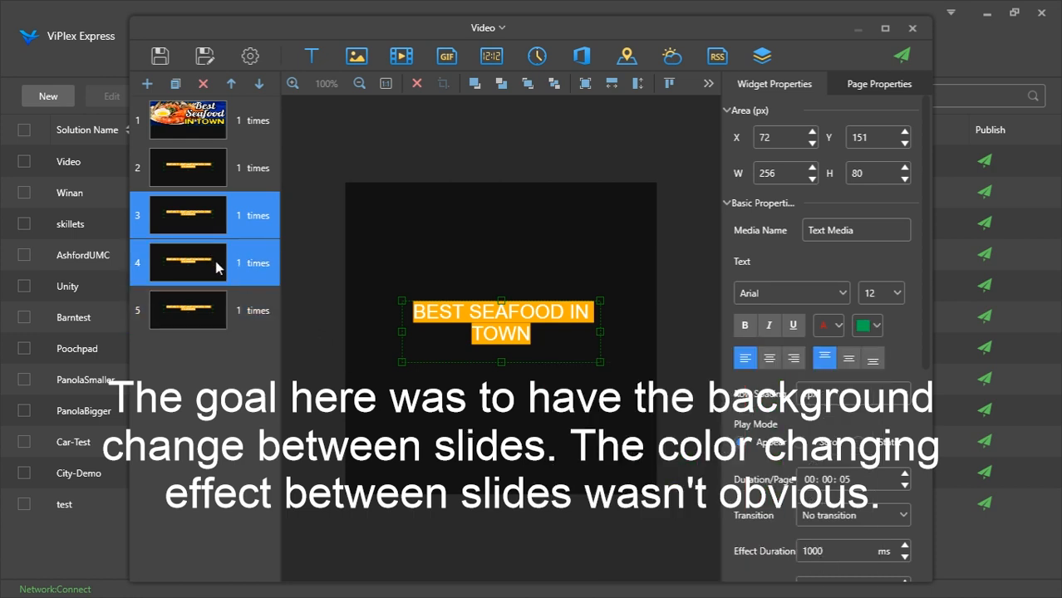
{"action": "left_click", "coordinate": [244, 185], "text": "shift"}
{"action": "left_click", "coordinate": [245, 181]}
{"action": "left_click", "coordinate": [253, 211]}
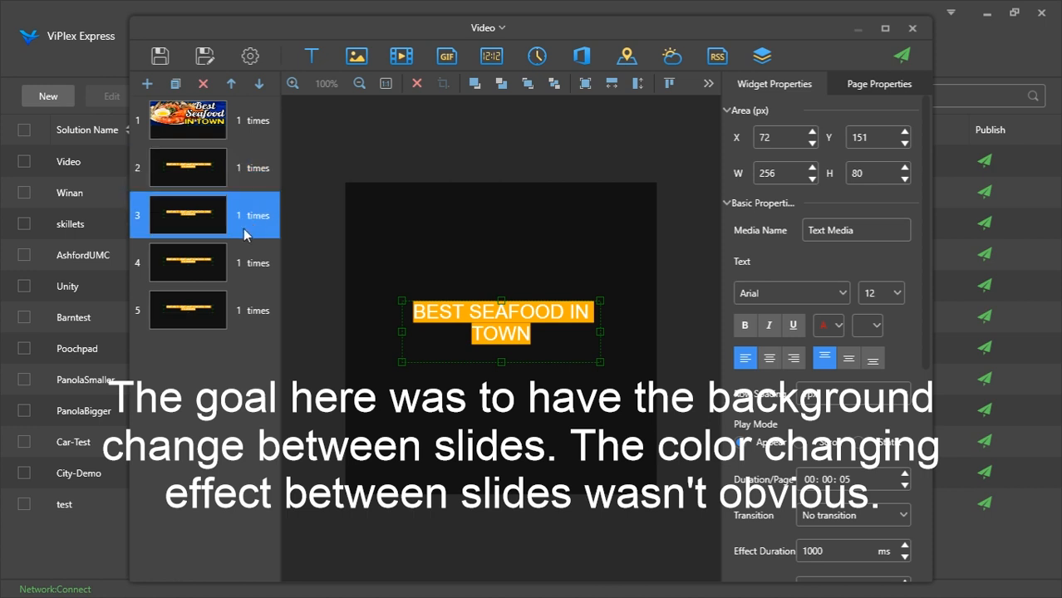
{"action": "left_click", "coordinate": [867, 329]}
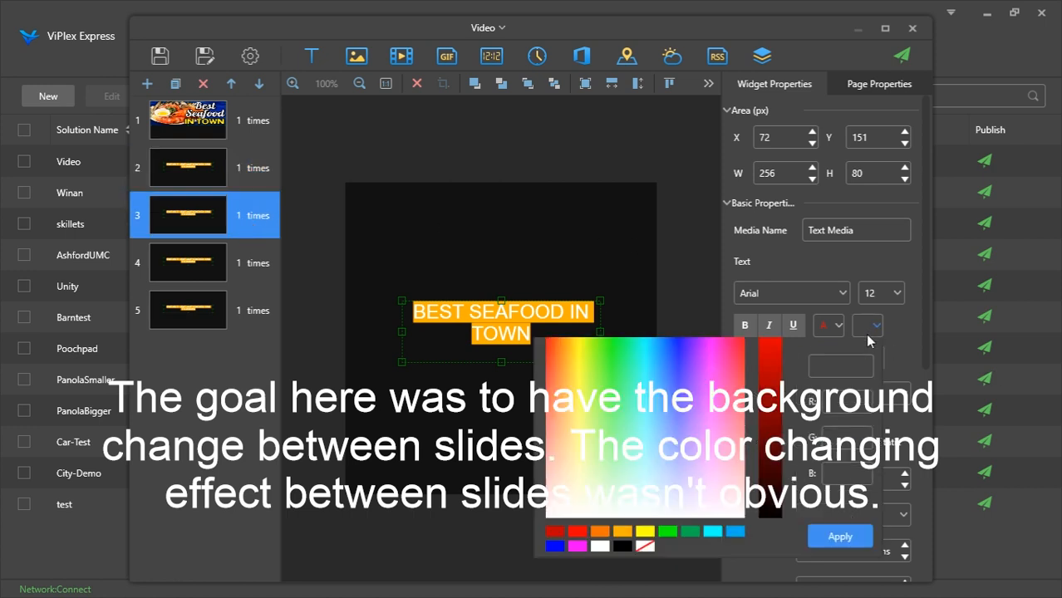
{"action": "left_click", "coordinate": [689, 560]}
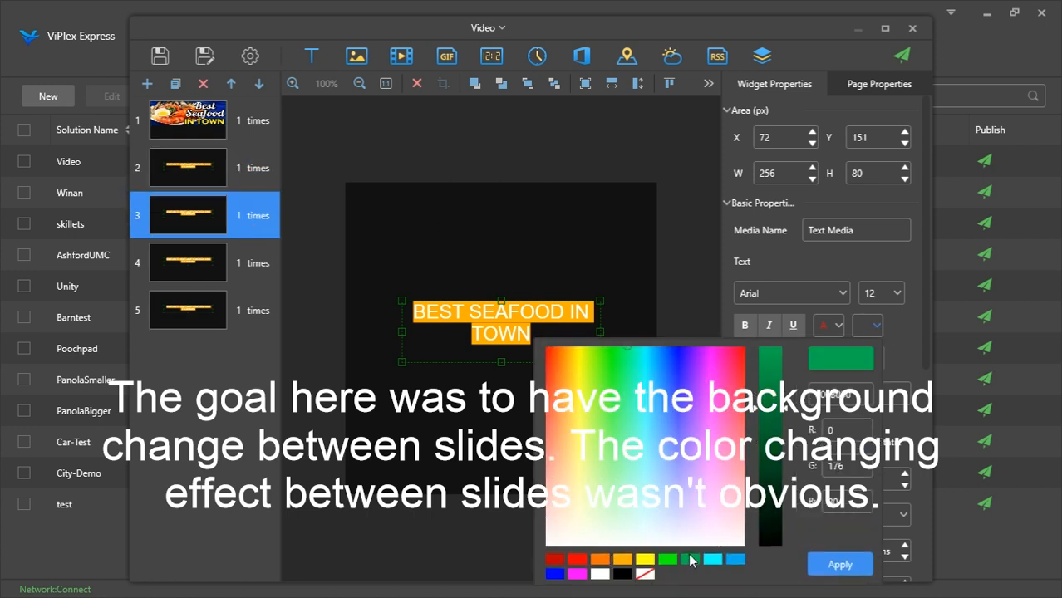
{"action": "left_click", "coordinate": [837, 565]}
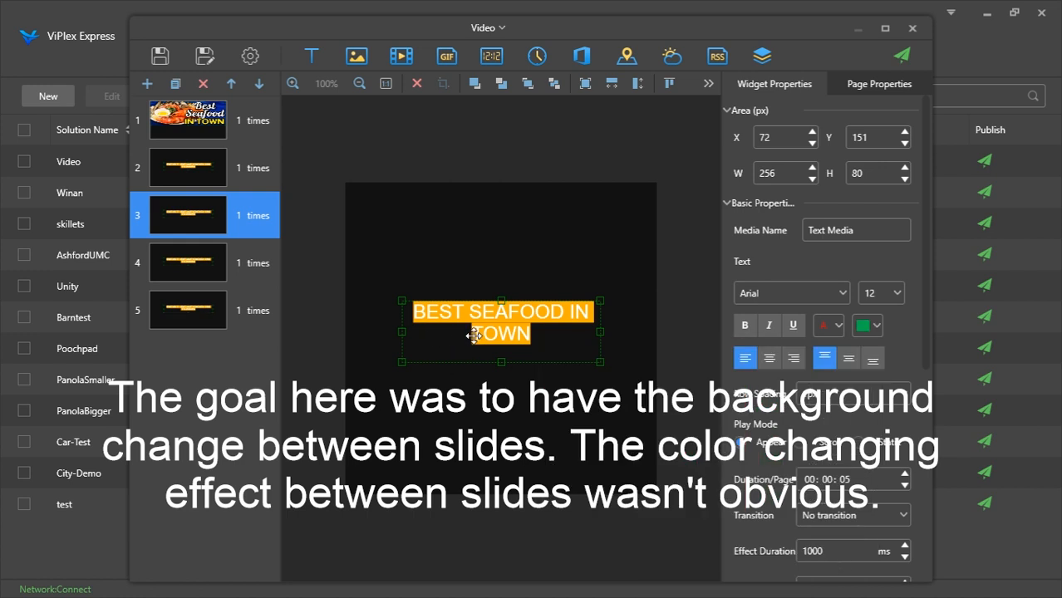
{"action": "left_click_drag", "start_coordinate": [475, 334], "coordinate": [477, 333]}
Try to apply magenta as the text background colour on page 4 with only the widget selected
{"action": "left_click", "coordinate": [252, 263]}
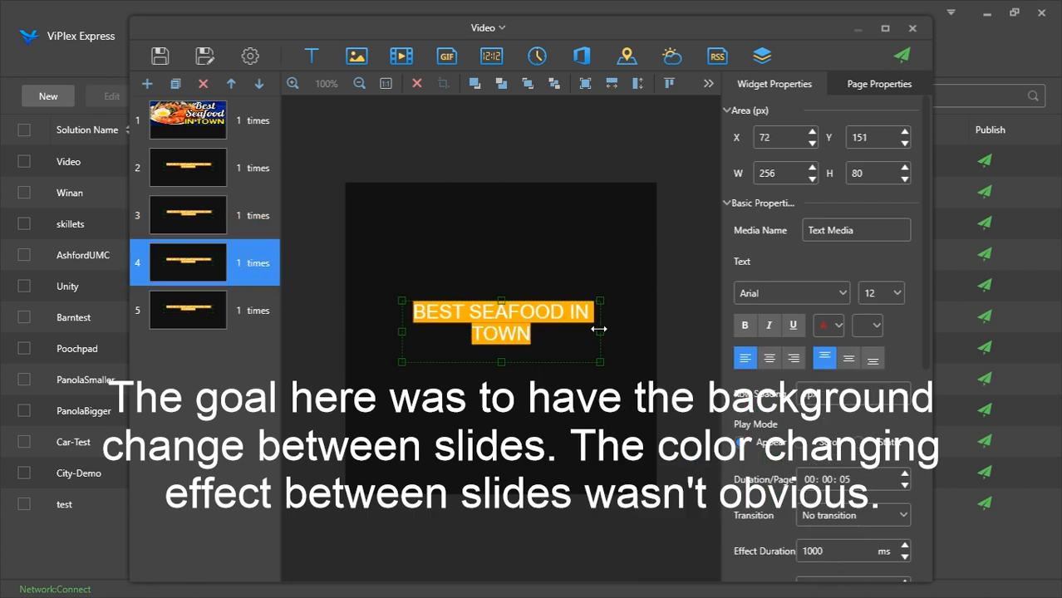
{"action": "left_click", "coordinate": [870, 327]}
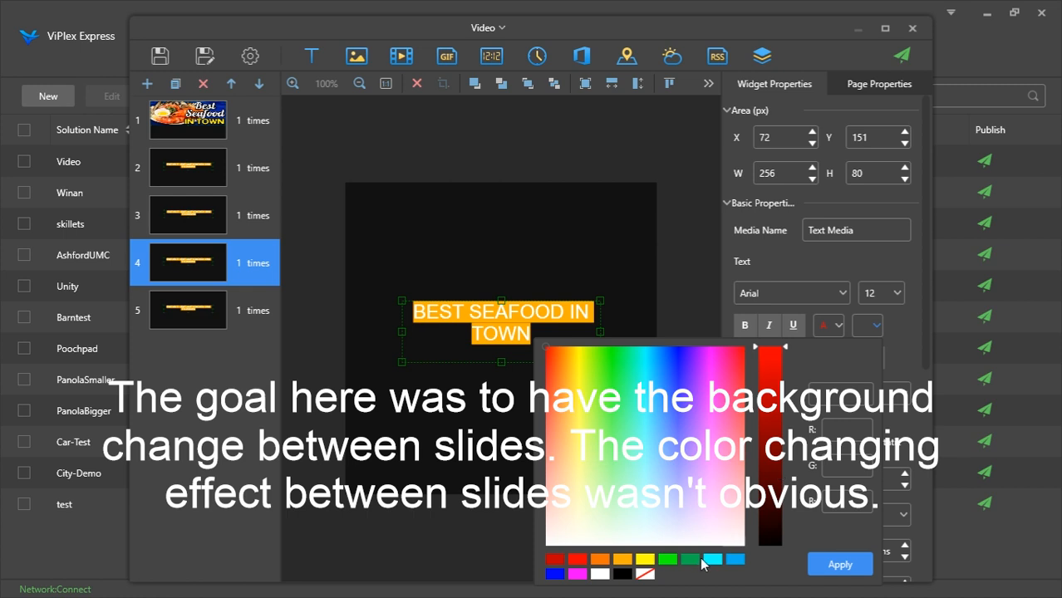
{"action": "left_click", "coordinate": [584, 573]}
{"action": "left_click", "coordinate": [839, 564]}
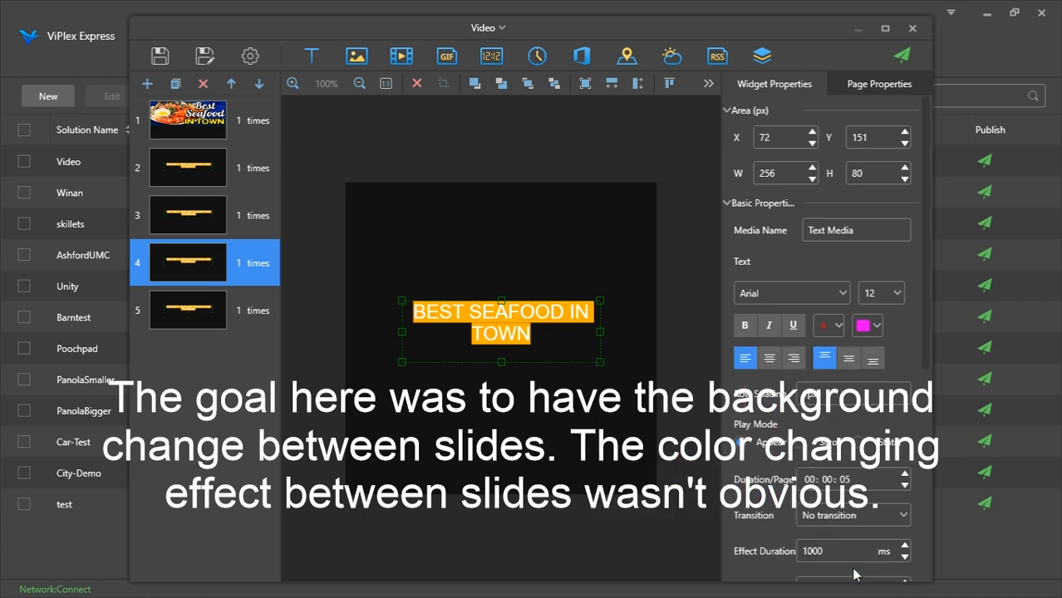
{"action": "left_click", "coordinate": [238, 218]}
{"action": "left_click", "coordinate": [264, 257]}
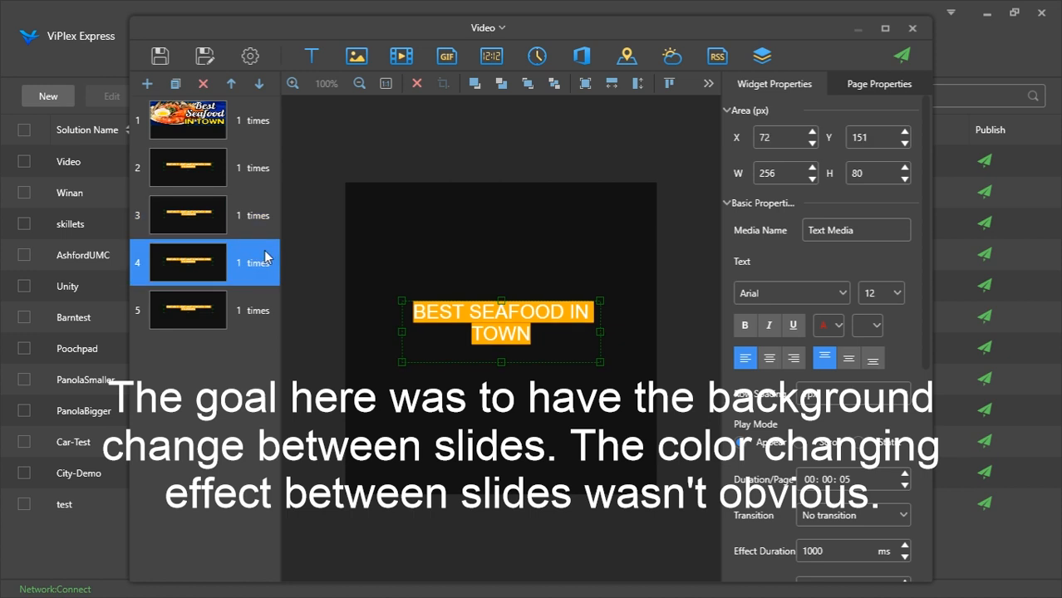
Select all of the text inside page 4's widget and set its background colour to magenta
{"action": "double_click", "coordinate": [572, 313]}
{"action": "key", "text": "ctrl+a"}
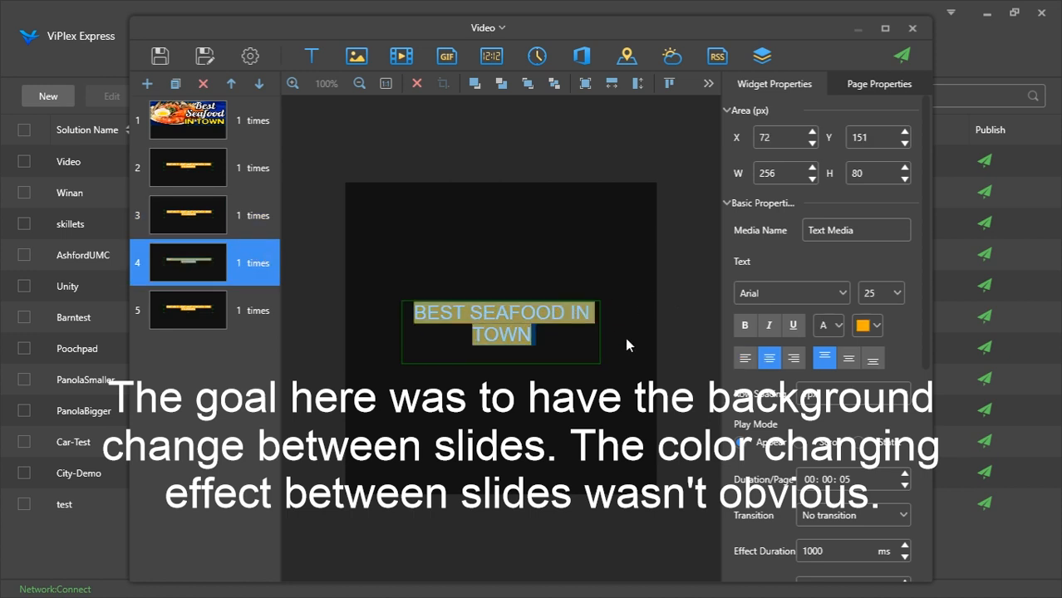
{"action": "left_click", "coordinate": [868, 324]}
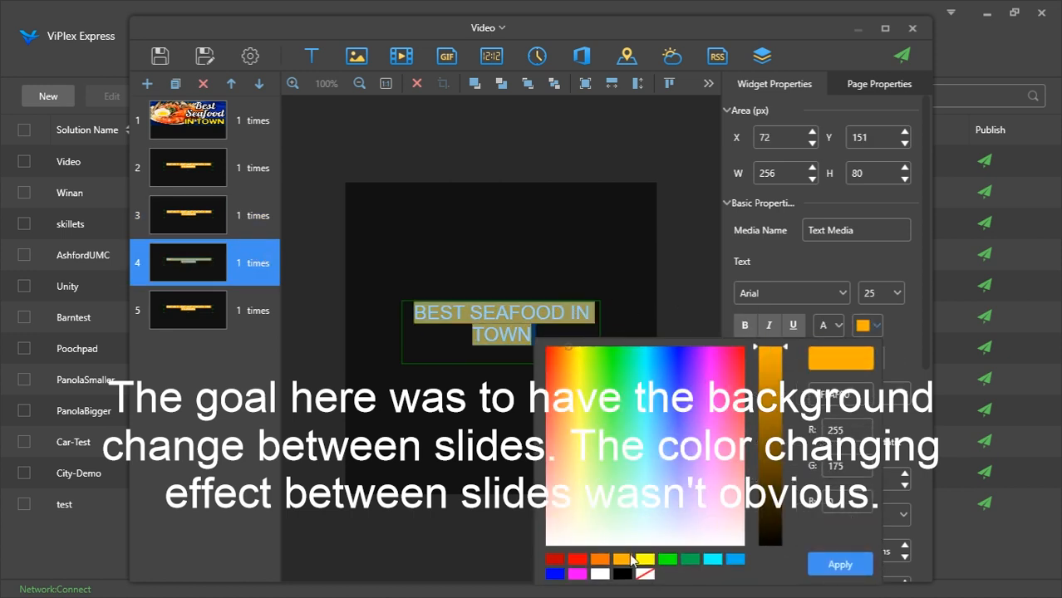
{"action": "left_click", "coordinate": [577, 574]}
{"action": "left_click", "coordinate": [847, 564]}
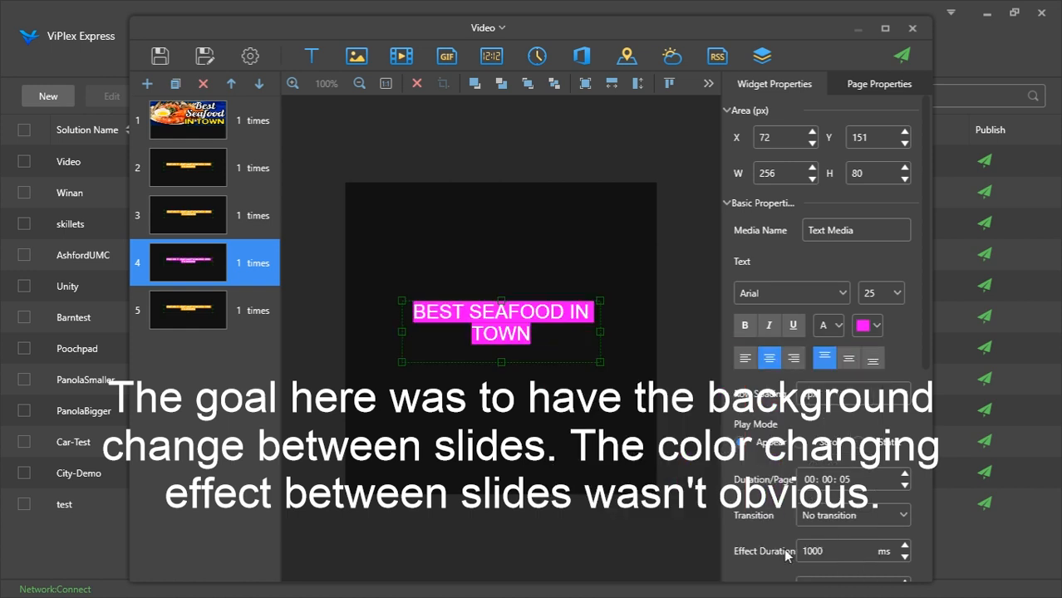
Delete the seafood pages one after another, starting with page 2, and keep only the last orange text page
{"action": "left_click", "coordinate": [215, 213]}
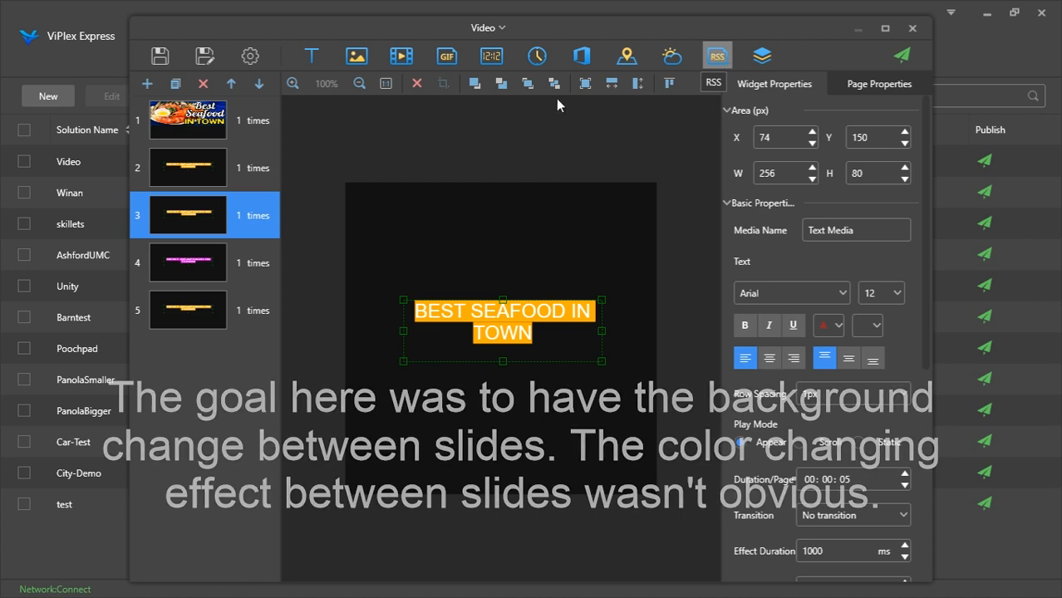
{"action": "left_click", "coordinate": [217, 166]}
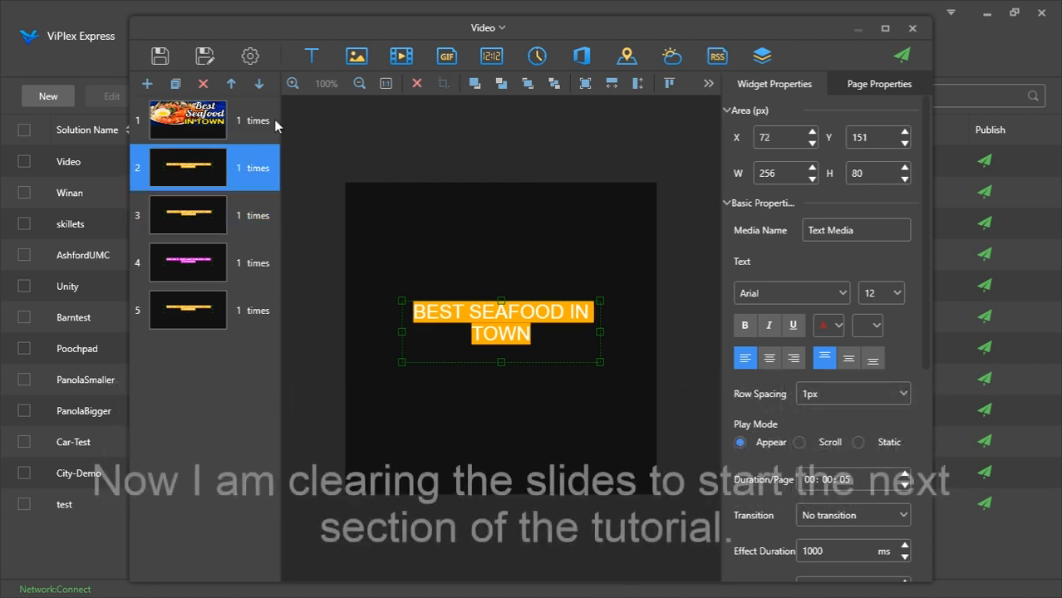
{"action": "left_click", "coordinate": [203, 83]}
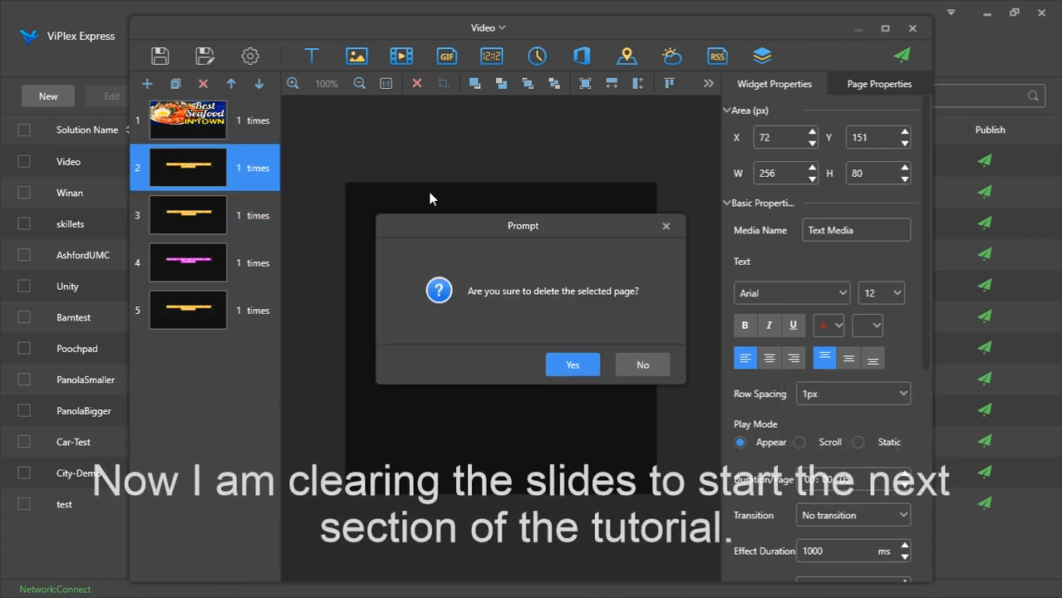
{"action": "left_click", "coordinate": [554, 367]}
{"action": "left_click", "coordinate": [203, 83]}
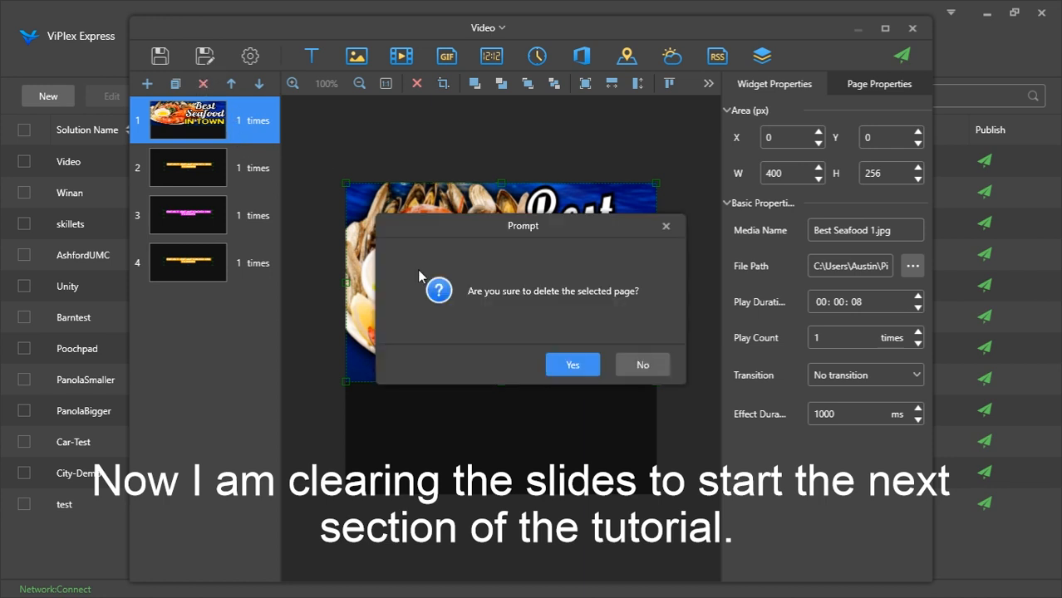
{"action": "left_click", "coordinate": [559, 366]}
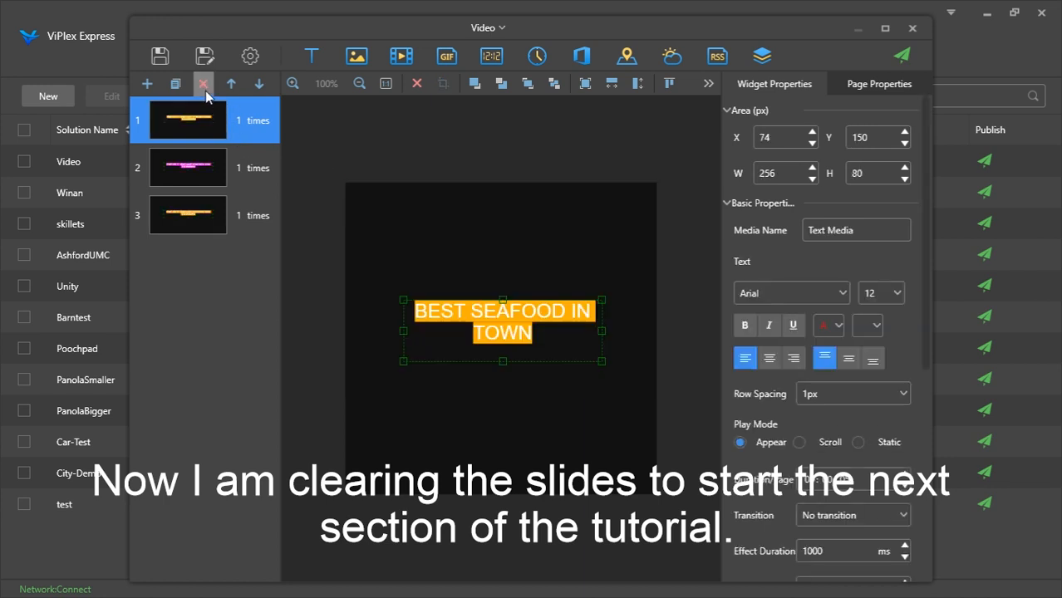
{"action": "left_click", "coordinate": [203, 83]}
{"action": "left_click", "coordinate": [552, 366]}
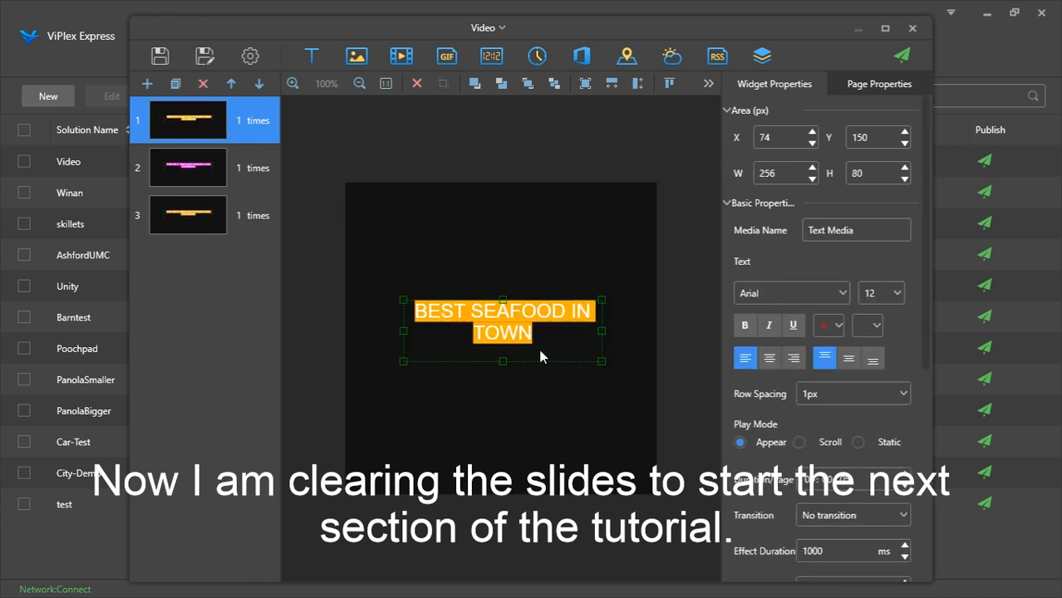
{"action": "left_click", "coordinate": [203, 83]}
{"action": "left_click", "coordinate": [591, 366]}
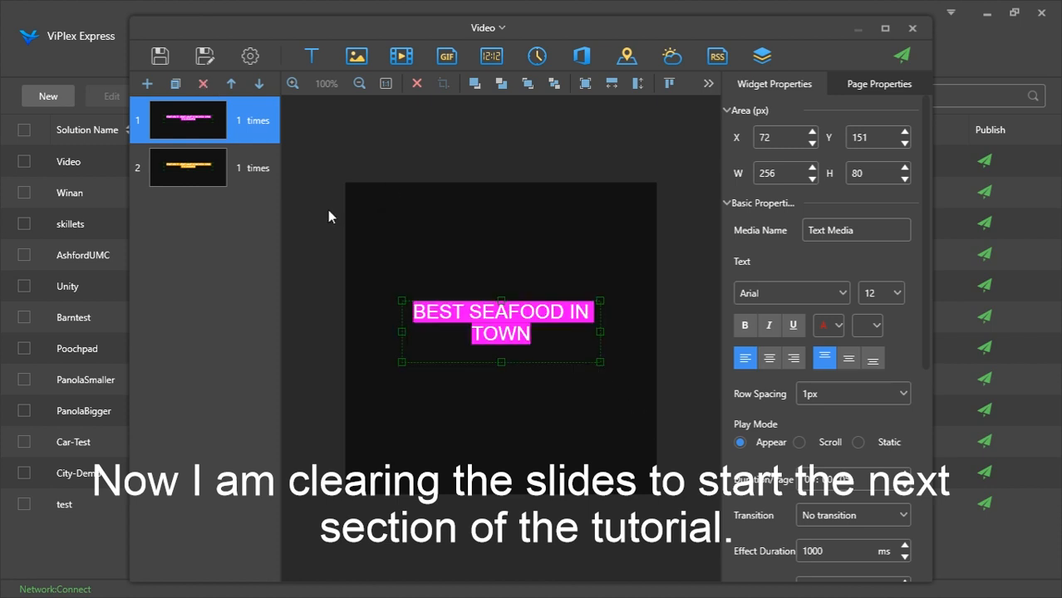
Add a blank page and delete the remaining orange text page
{"action": "left_click", "coordinate": [148, 84]}
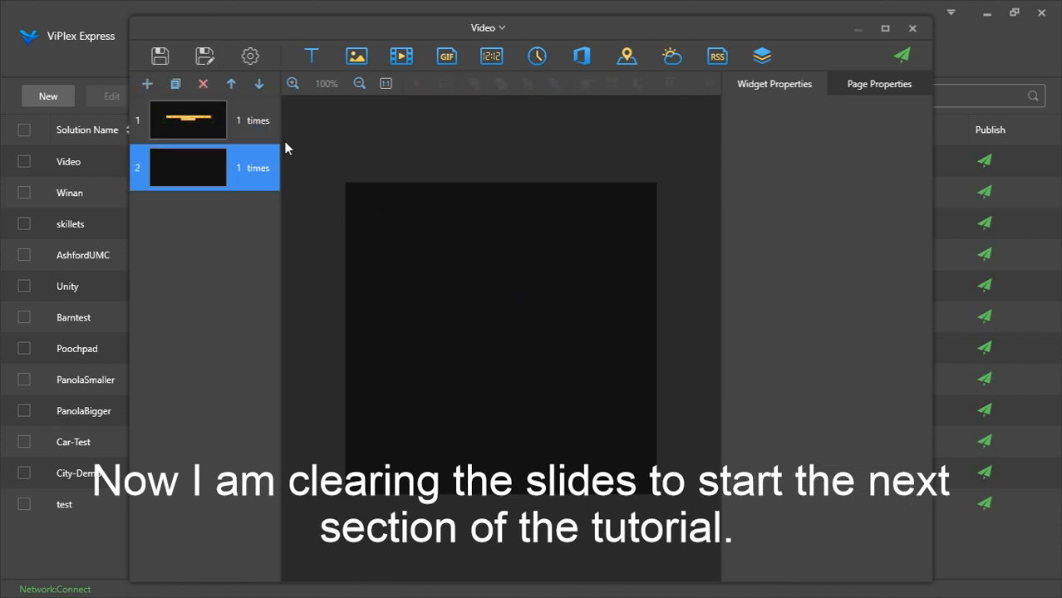
{"action": "left_click", "coordinate": [240, 122]}
{"action": "left_click", "coordinate": [203, 83]}
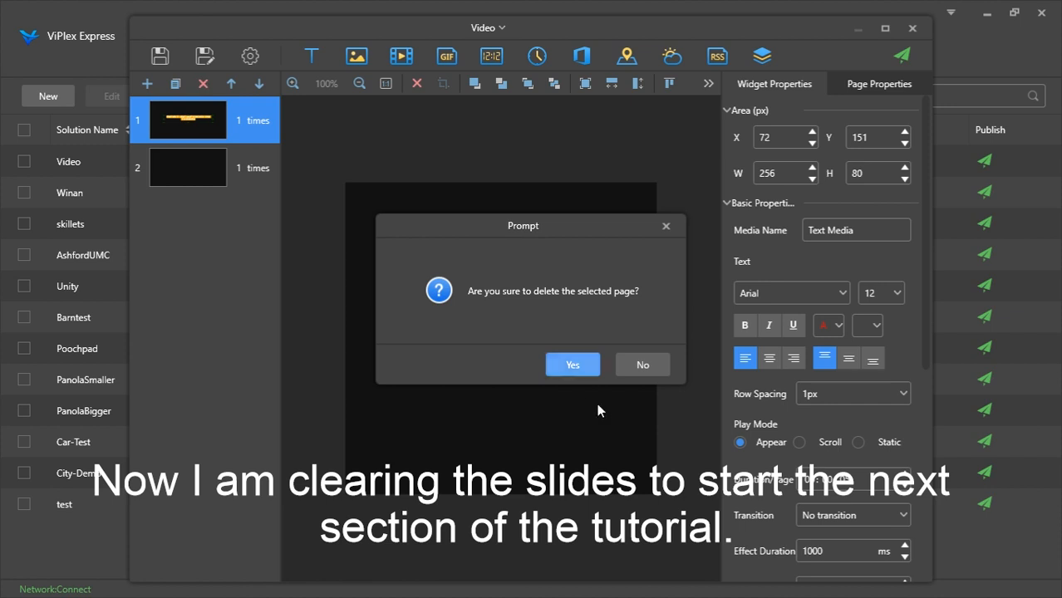
{"action": "left_click", "coordinate": [574, 366]}
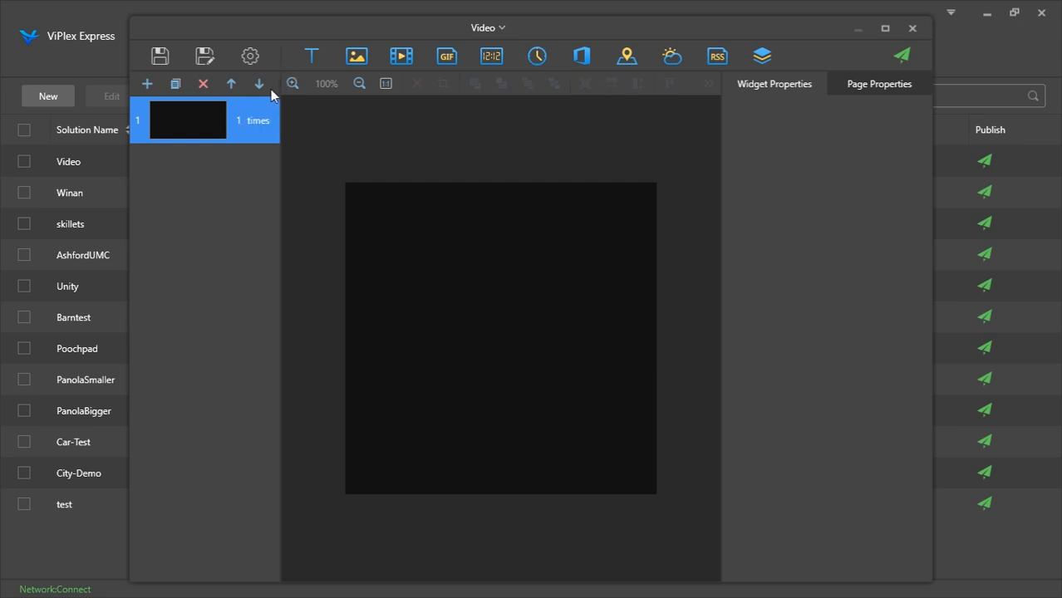
Add three more blank pages to the solution
{"action": "left_click", "coordinate": [147, 84]}
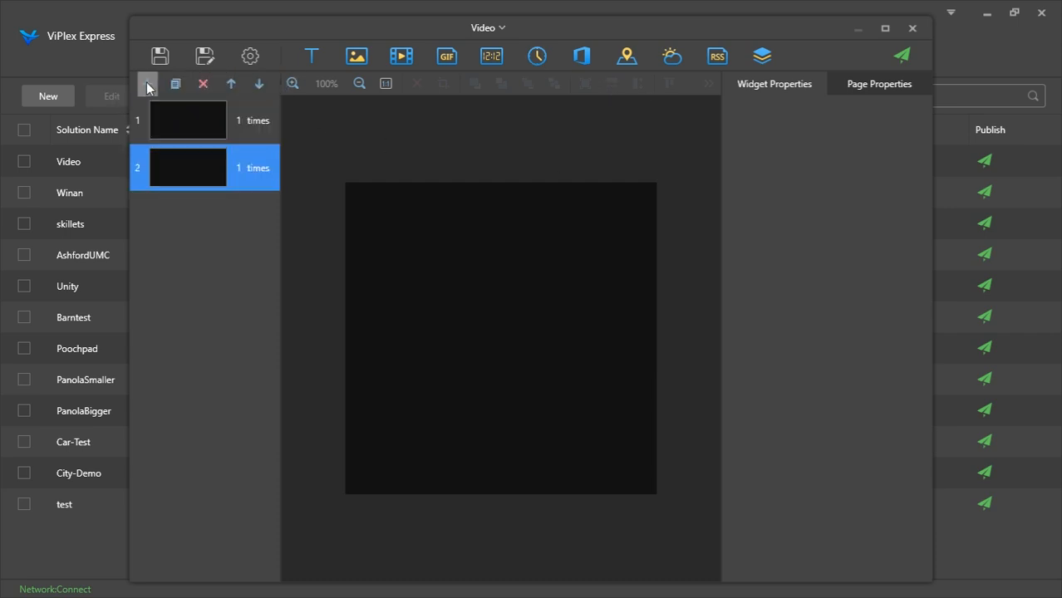
{"action": "left_click", "coordinate": [147, 84]}
{"action": "left_click", "coordinate": [147, 83]}
{"action": "left_click", "coordinate": [250, 161]}
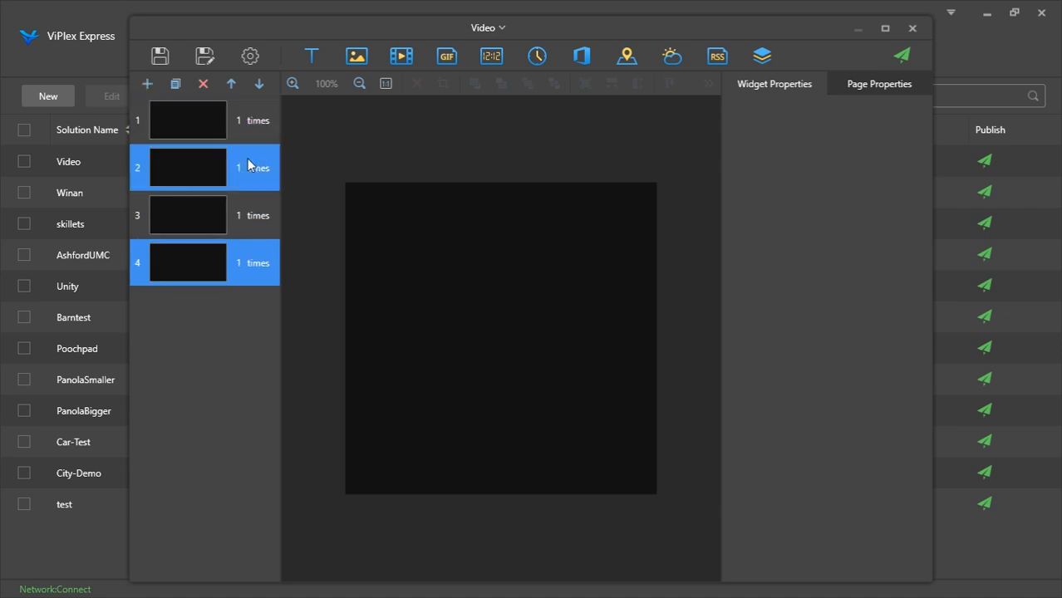
{"action": "left_click", "coordinate": [259, 84]}
Add a text widget to page 1 reading "HELLO WORLD"
{"action": "left_click", "coordinate": [264, 117]}
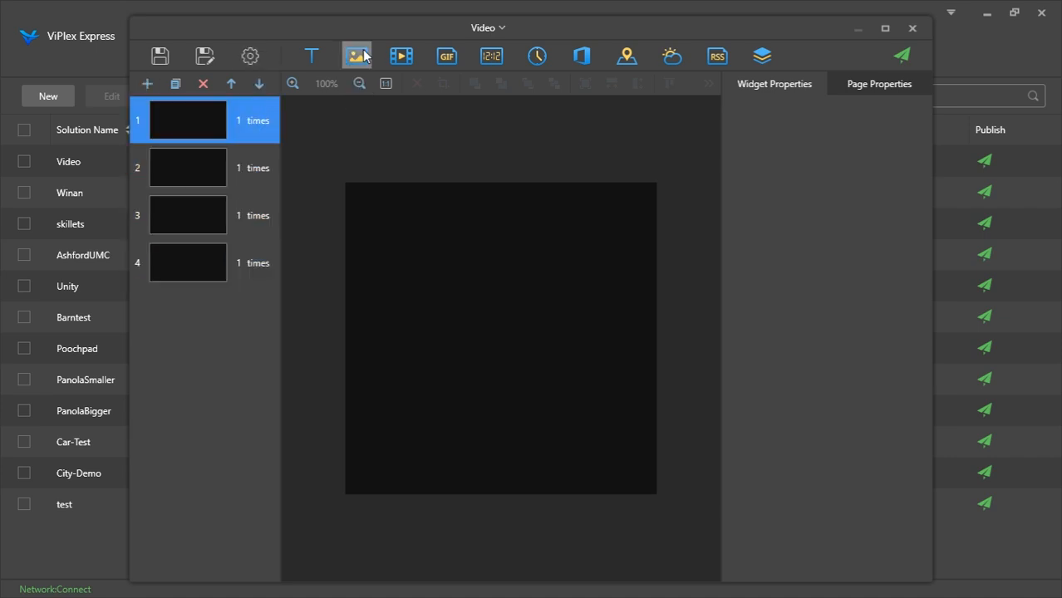
{"action": "left_click", "coordinate": [310, 56]}
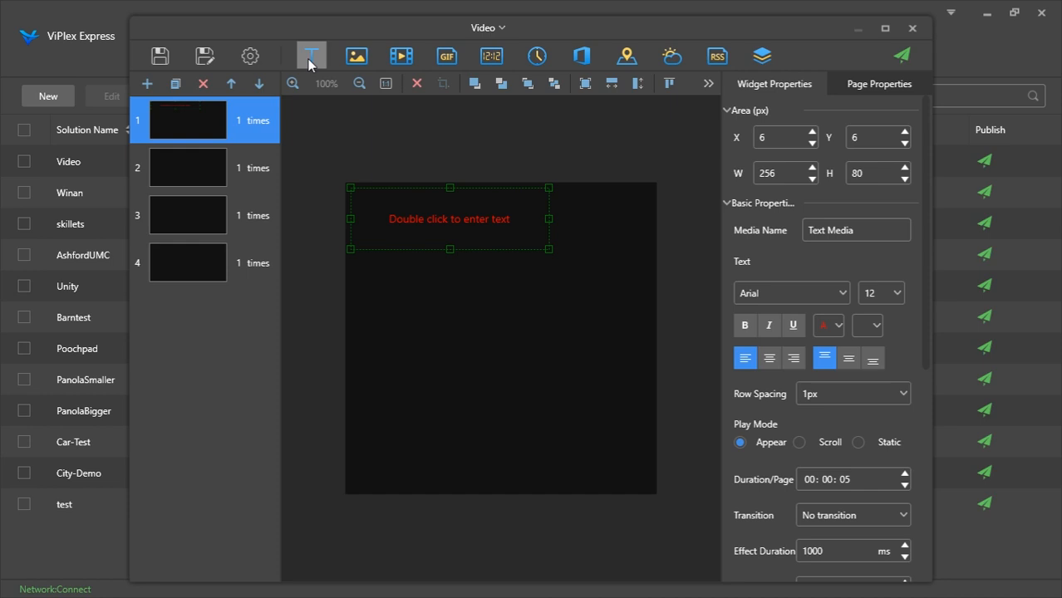
{"action": "double_click", "coordinate": [508, 216]}
{"action": "type", "text": "HELLO WOLR"}
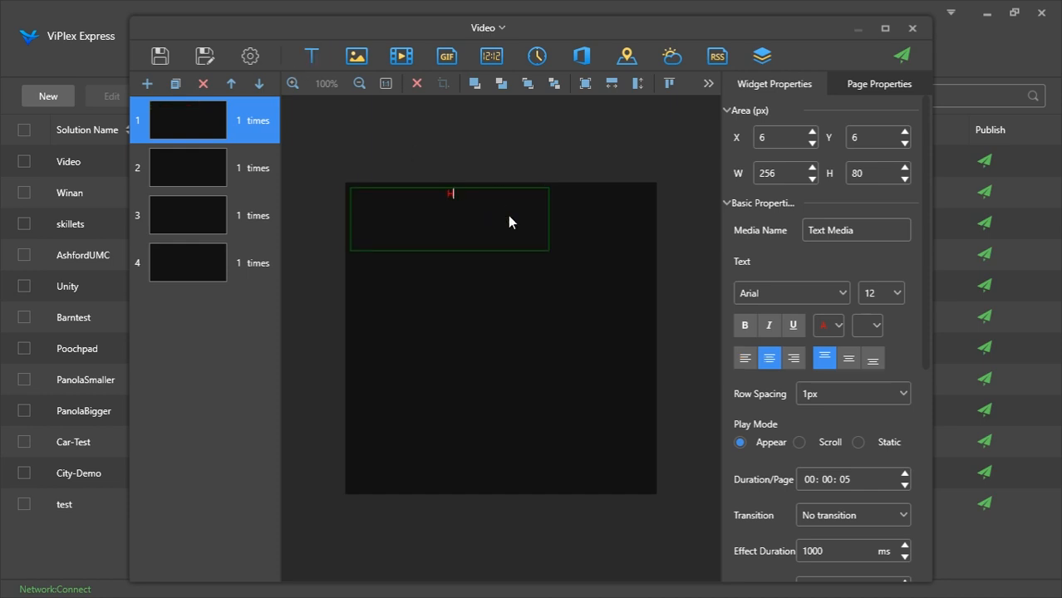
{"action": "key", "text": "BackSpace"}
{"action": "key", "text": "BackSpace"}
{"action": "type", "text": "RLD"}
Format the HELLO WORLD text in white (#FFFFFF) at a font size of 23px
{"action": "key", "text": "ctrl+a"}
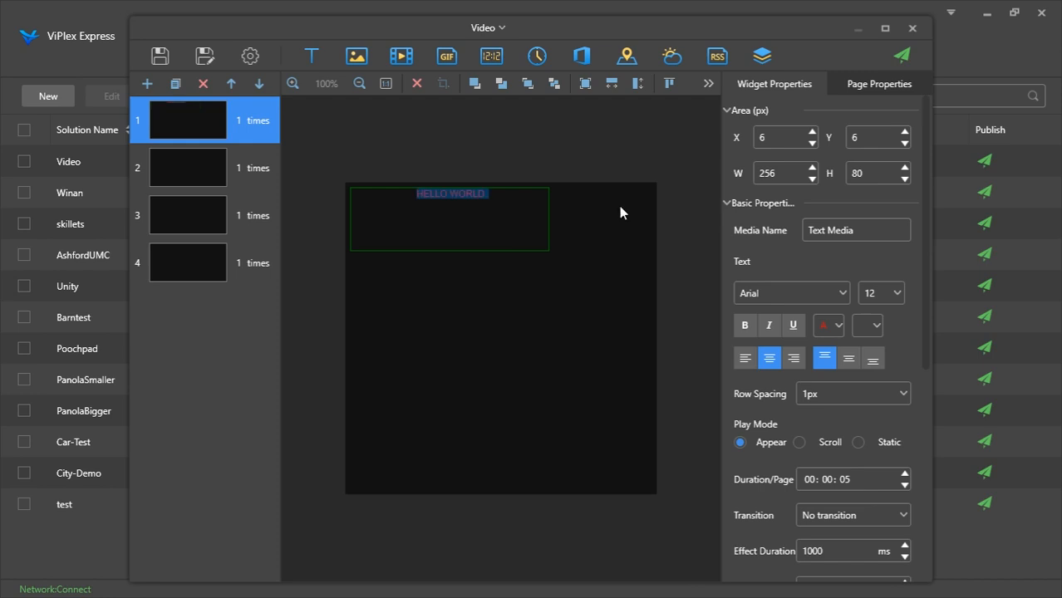
{"action": "left_click", "coordinate": [837, 332]}
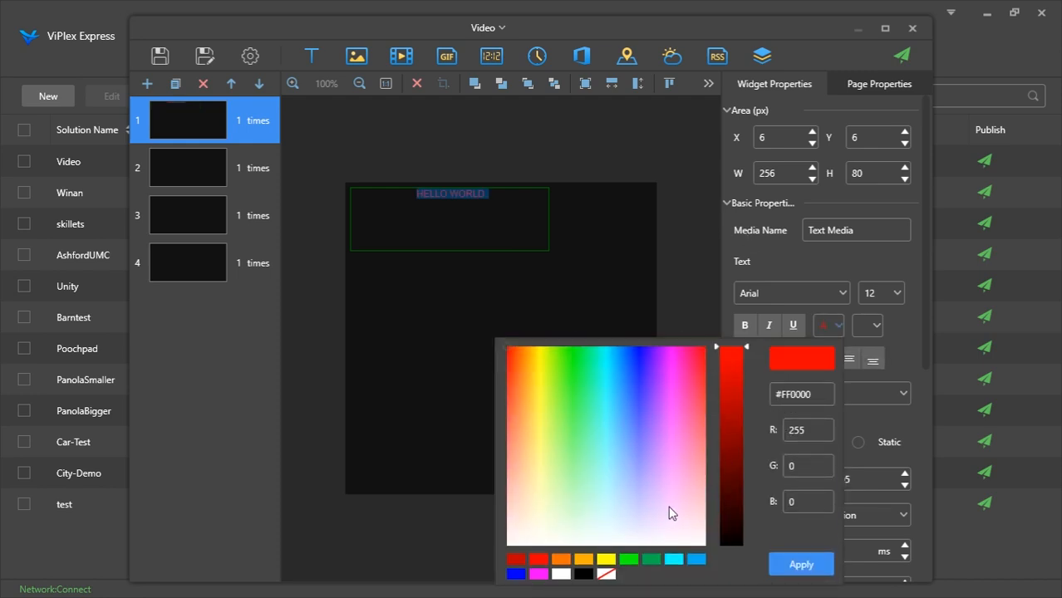
{"action": "left_click", "coordinate": [564, 577]}
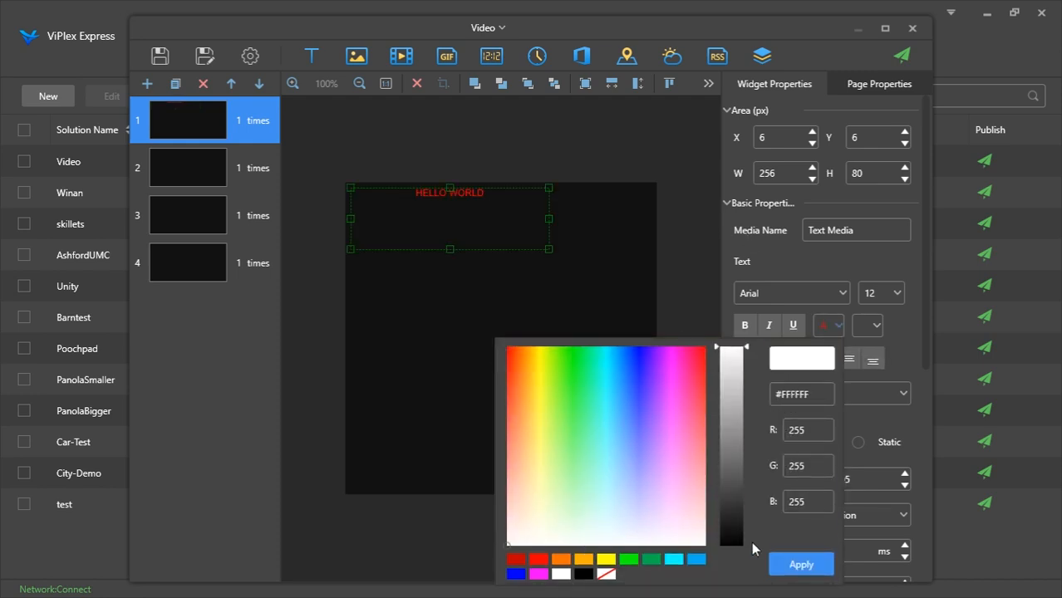
{"action": "left_click", "coordinate": [810, 568]}
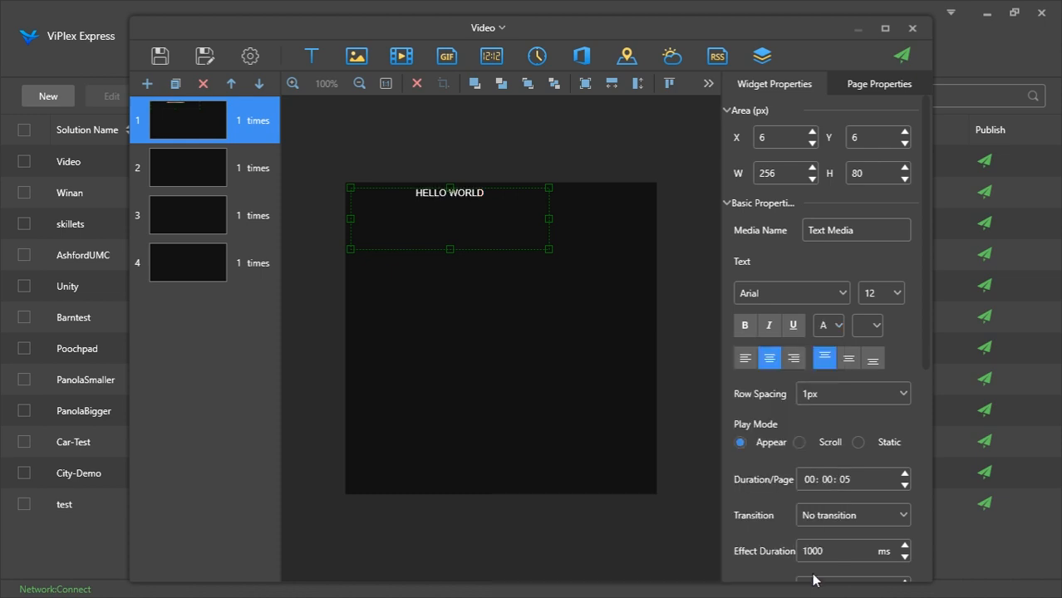
{"action": "left_click", "coordinate": [895, 296]}
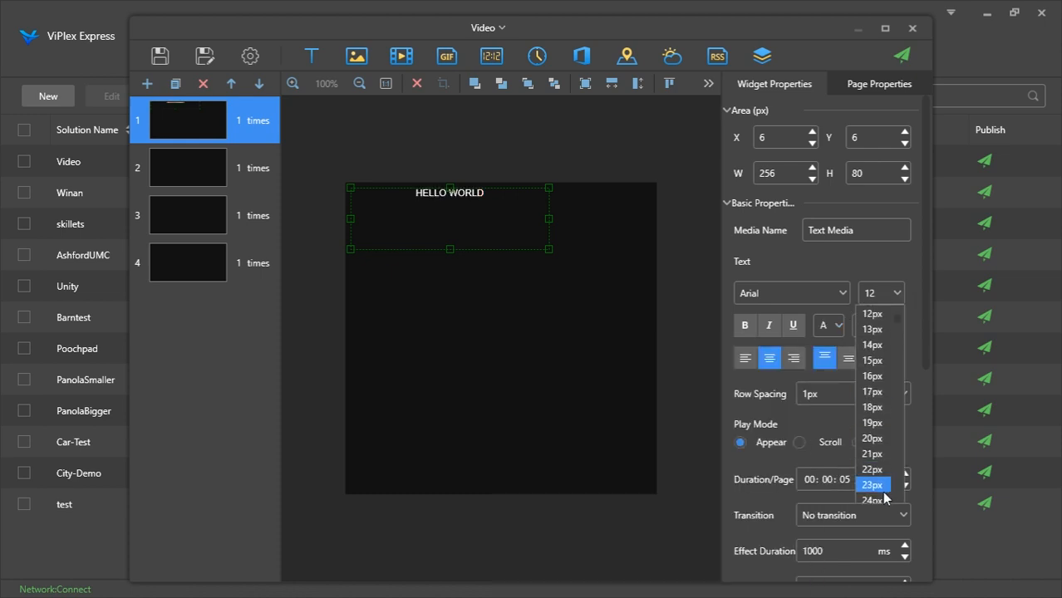
{"action": "left_click", "coordinate": [874, 485]}
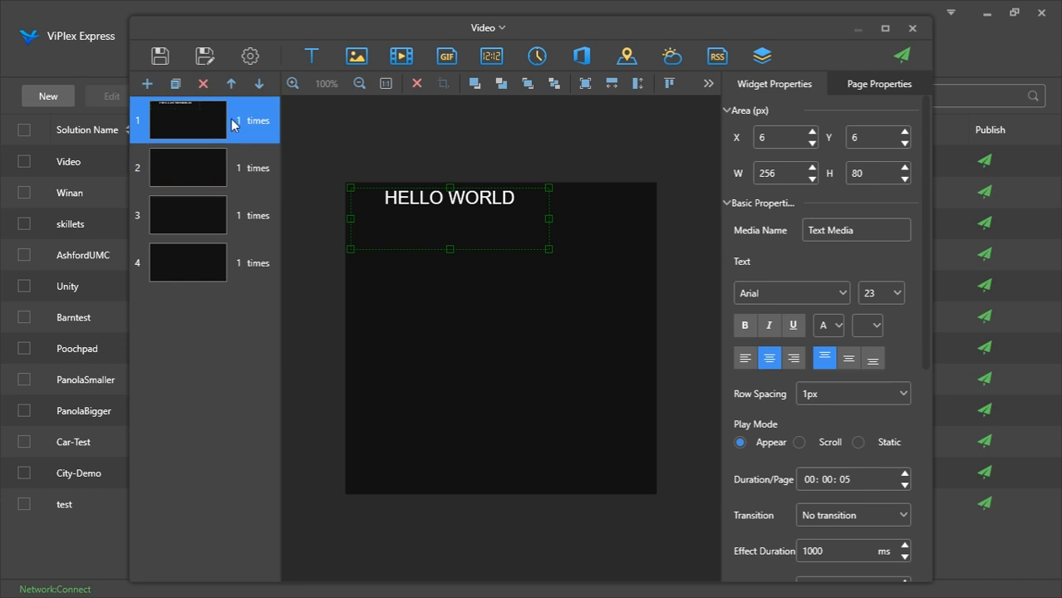
Duplicate the HELLO WORLD page four times
{"action": "left_click", "coordinate": [173, 85]}
{"action": "left_click", "coordinate": [173, 85]}
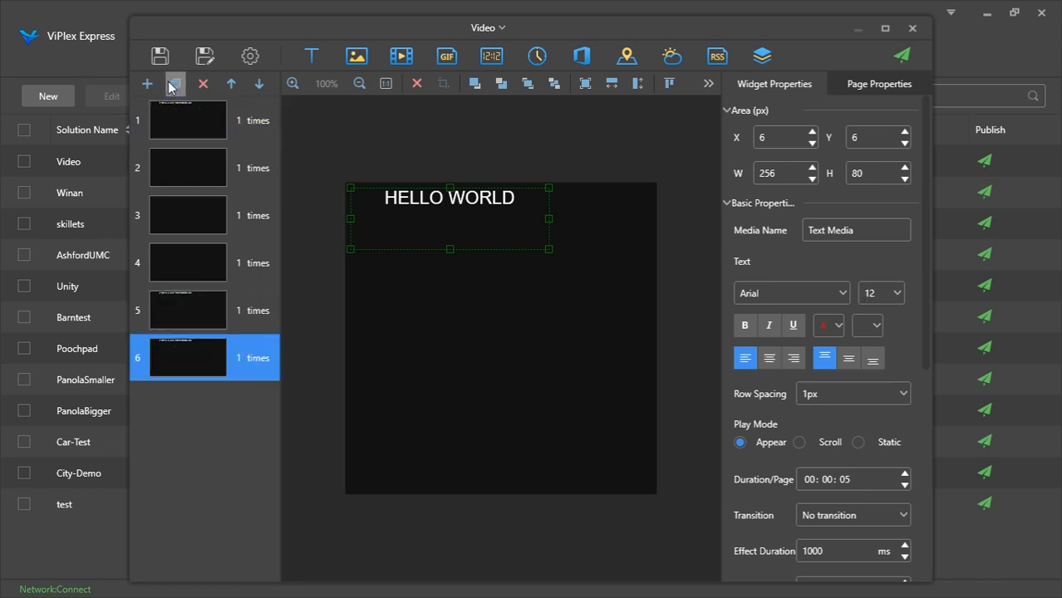
{"action": "left_click", "coordinate": [173, 85]}
{"action": "left_click", "coordinate": [173, 85]}
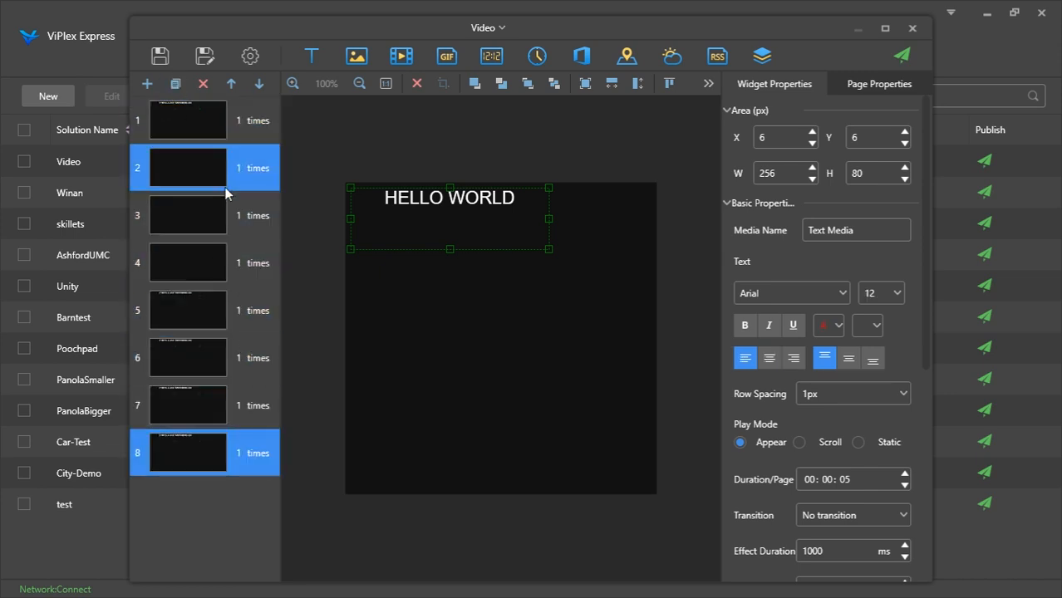
Delete pages from the Video solution until only two HELLO WORLD pages are left
{"action": "left_click", "coordinate": [203, 86]}
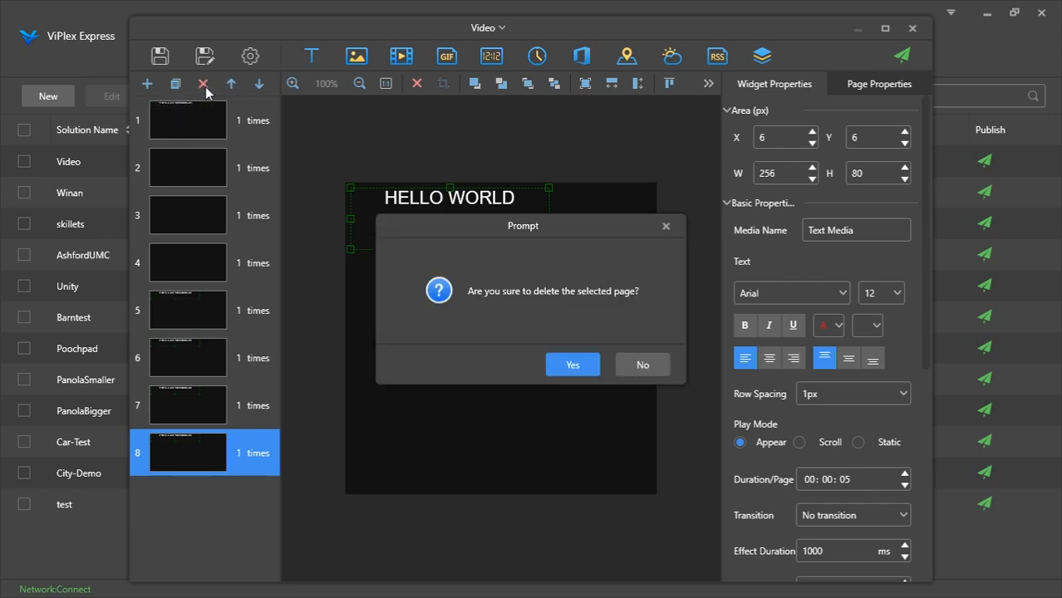
{"action": "key", "text": "Return"}
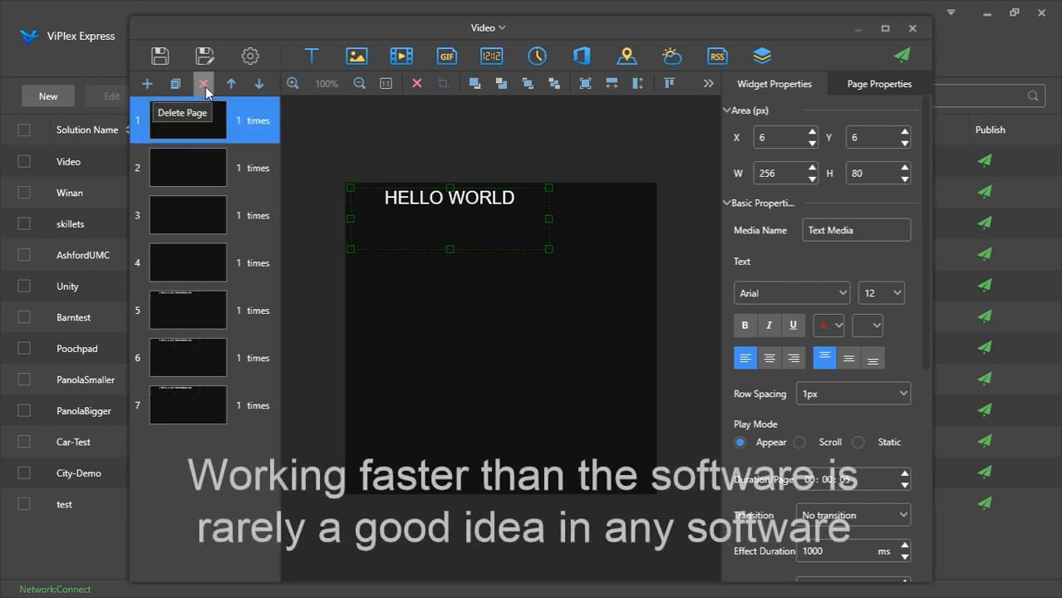
{"action": "left_click", "coordinate": [204, 86]}
{"action": "key", "text": "Return"}
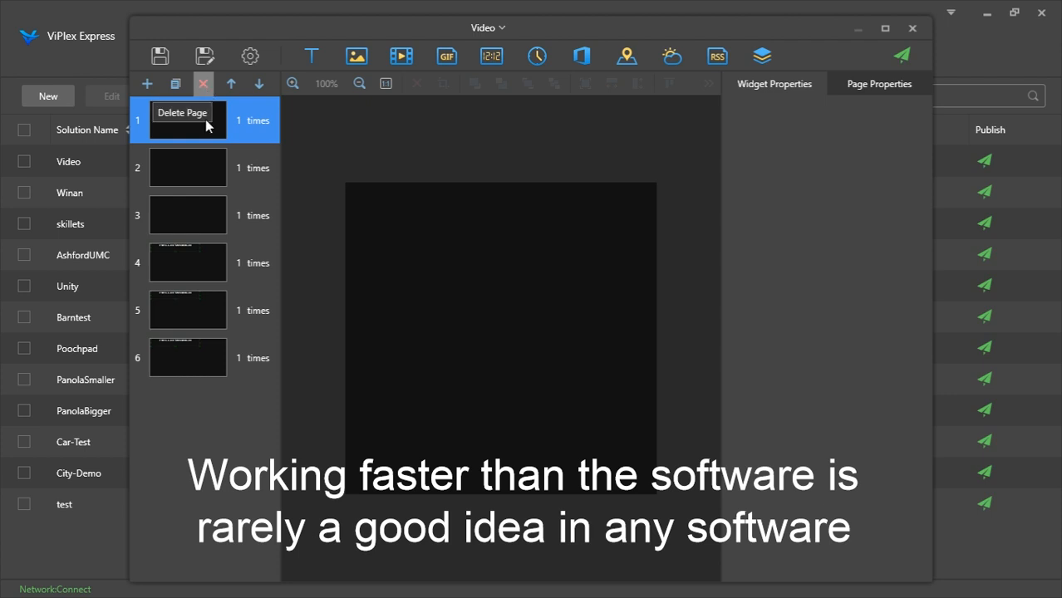
{"action": "left_click", "coordinate": [205, 86]}
{"action": "key", "text": "Return"}
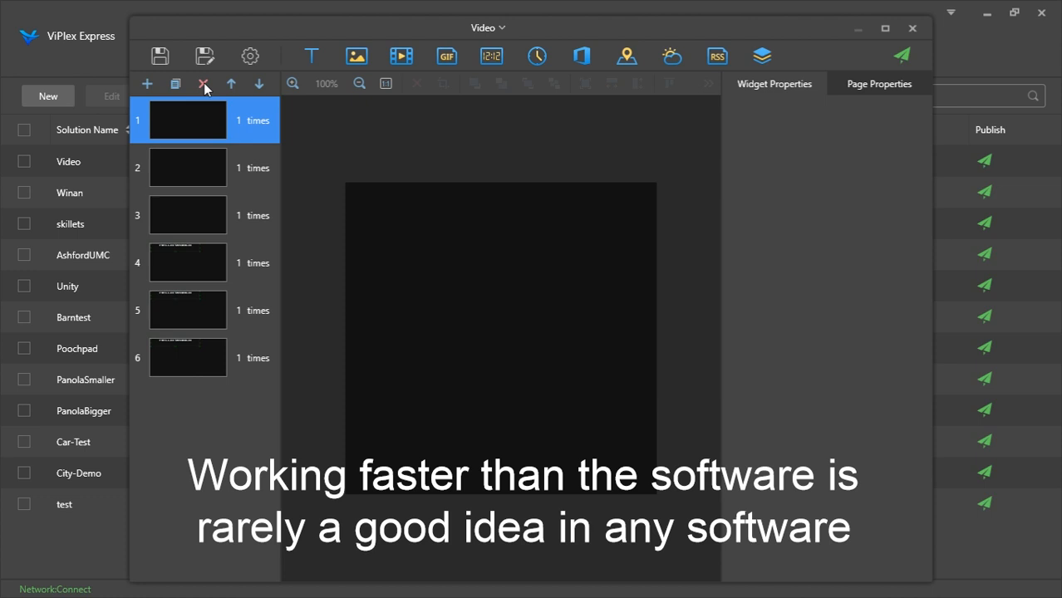
{"action": "left_click", "coordinate": [205, 86]}
{"action": "key", "text": "Return"}
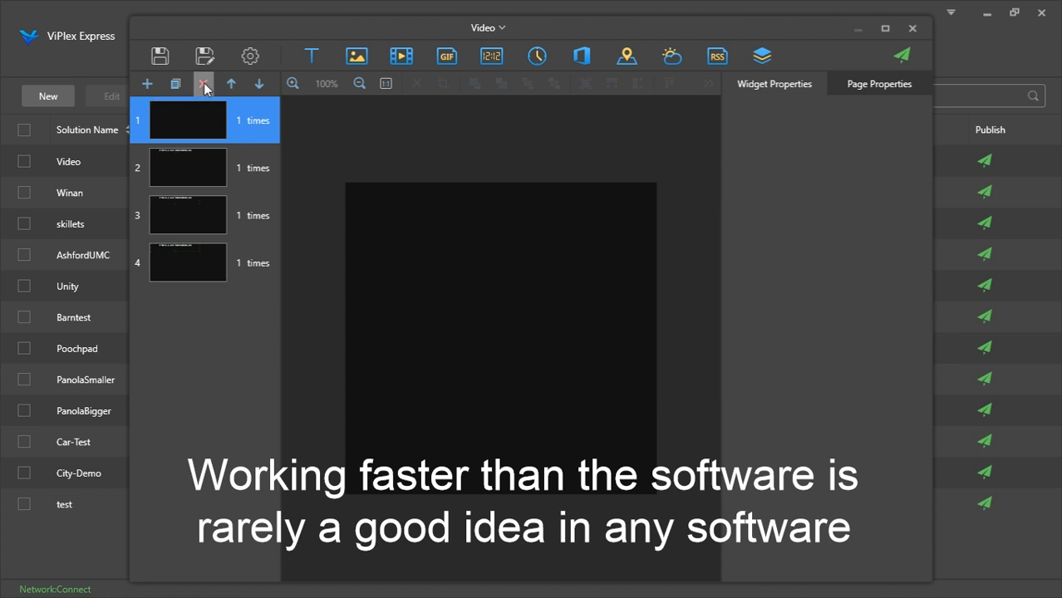
{"action": "left_click", "coordinate": [204, 87]}
{"action": "key", "text": "Return"}
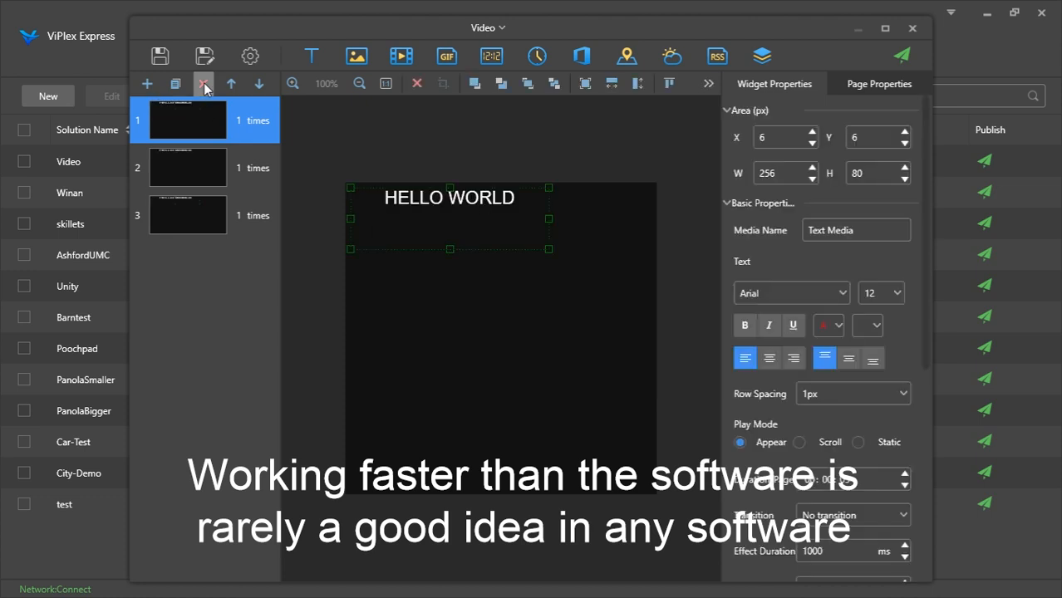
{"action": "left_click", "coordinate": [206, 89]}
{"action": "key", "text": "Return"}
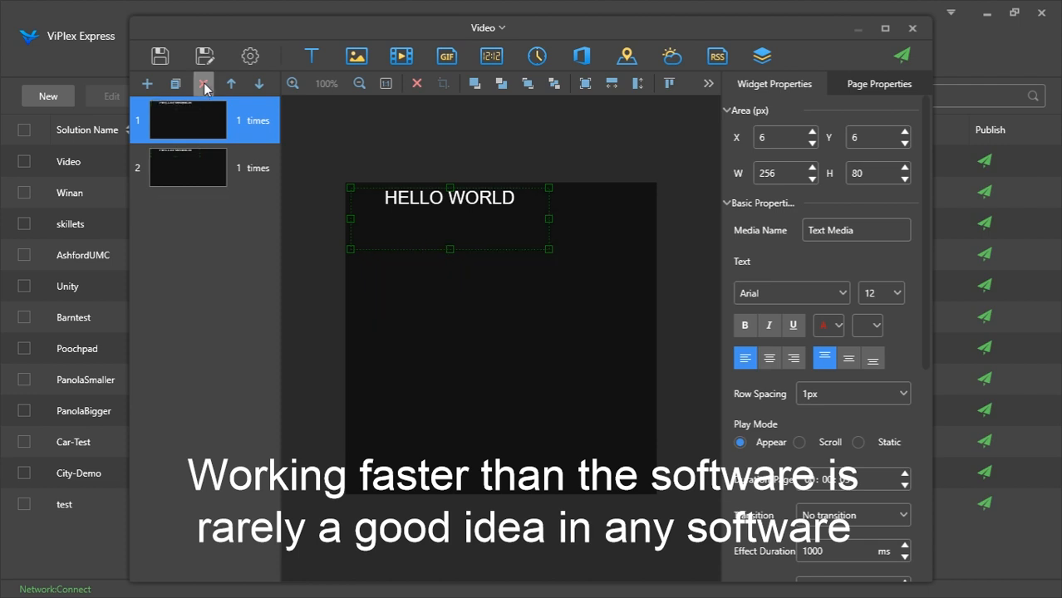
Check the solution's default media duration setting and the Save as dialog
{"action": "left_click", "coordinate": [250, 56]}
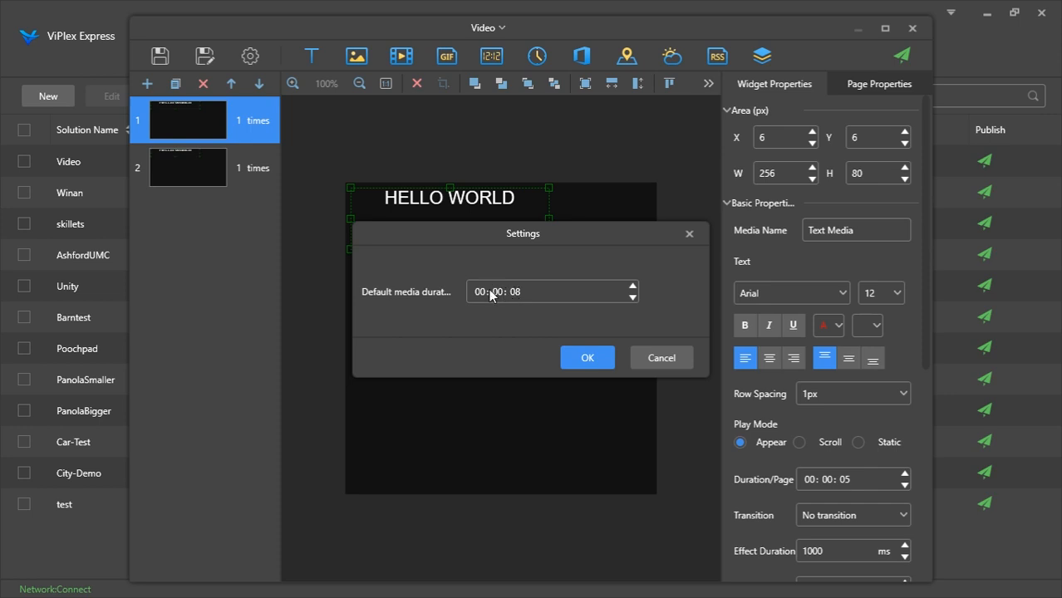
{"action": "left_click", "coordinate": [575, 357]}
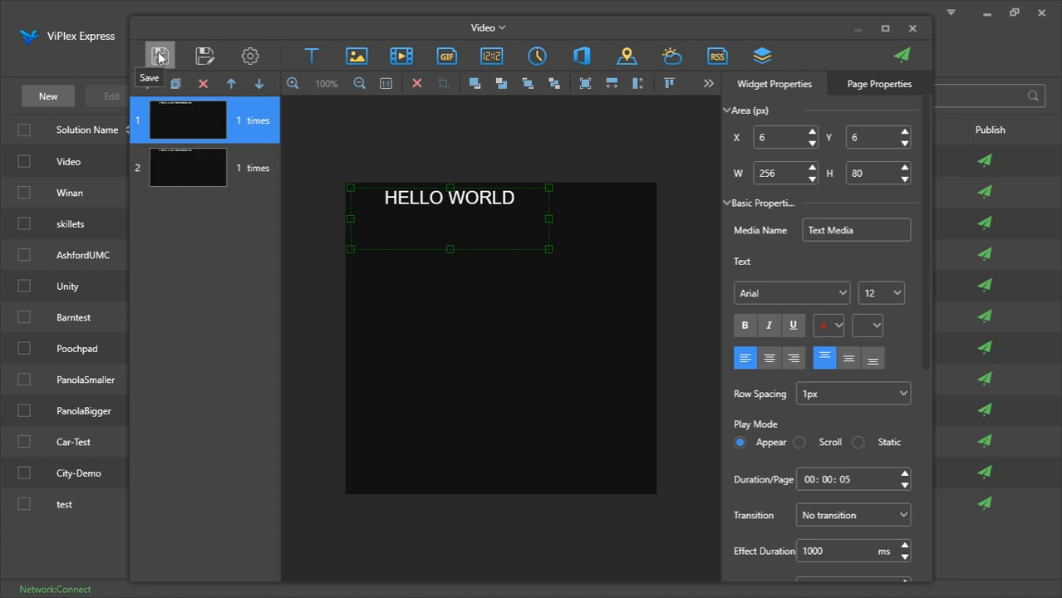
{"action": "left_click", "coordinate": [210, 56]}
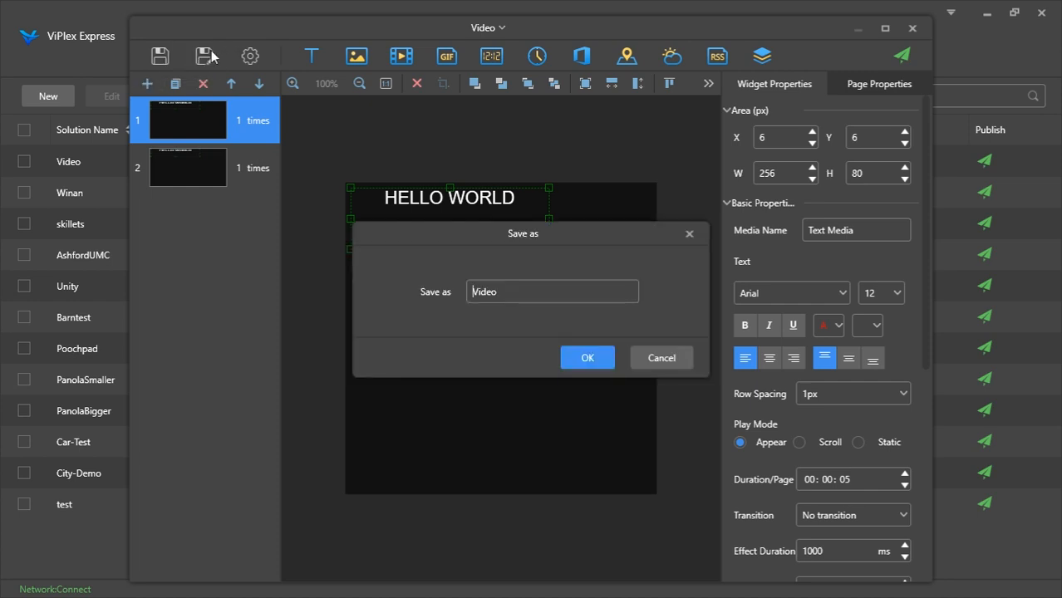
{"action": "left_click", "coordinate": [675, 358]}
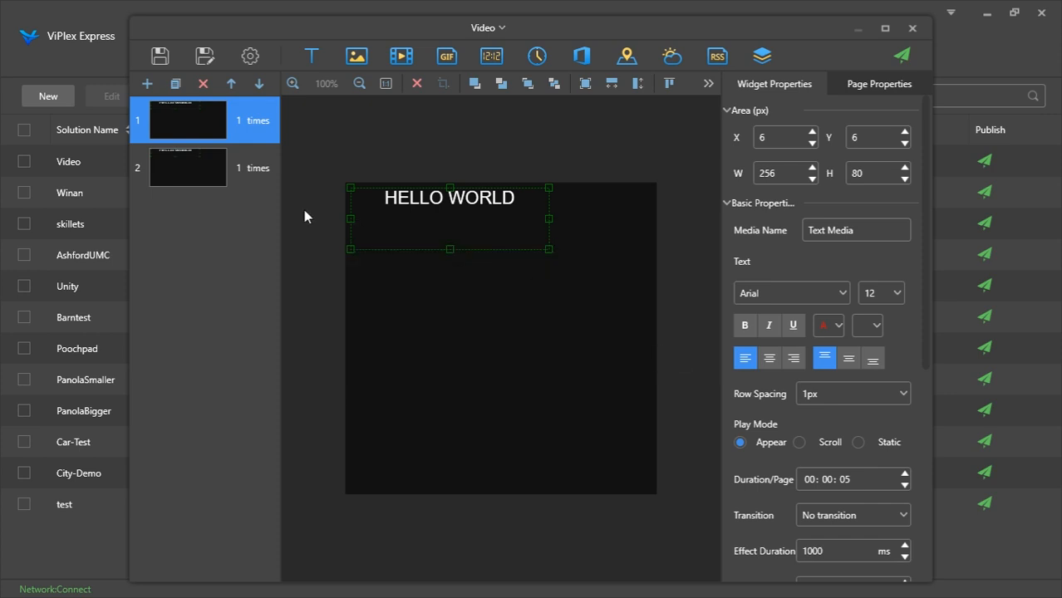
Replace the HELLO WORLD text on page 2 with "MERRY CHRISTMAS"
{"action": "left_click", "coordinate": [192, 164]}
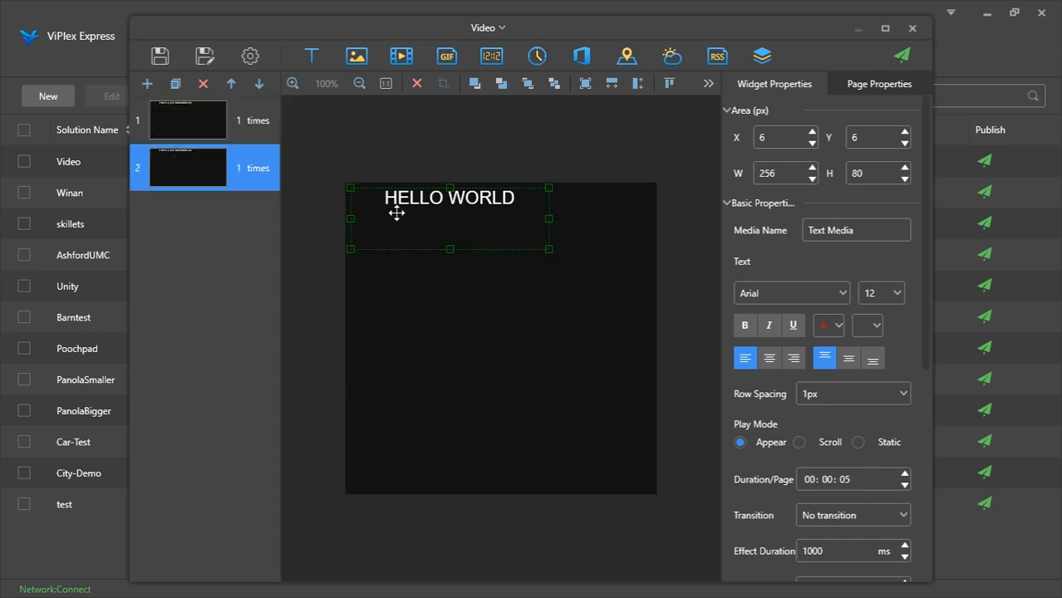
{"action": "double_click", "coordinate": [466, 216]}
{"action": "key", "text": "BackSpace"}
{"action": "key", "text": "BackSpace"}
{"action": "key", "text": "BackSpace"}
{"action": "key", "text": "BackSpace"}
{"action": "key", "text": "BackSpace"}
{"action": "key", "text": "BackSpace"}
{"action": "key", "text": "BackSpace"}
{"action": "key", "text": "BackSpace"}
{"action": "key", "text": "BackSpace"}
{"action": "key", "text": "BackSpace"}
{"action": "key", "text": "BackSpace"}
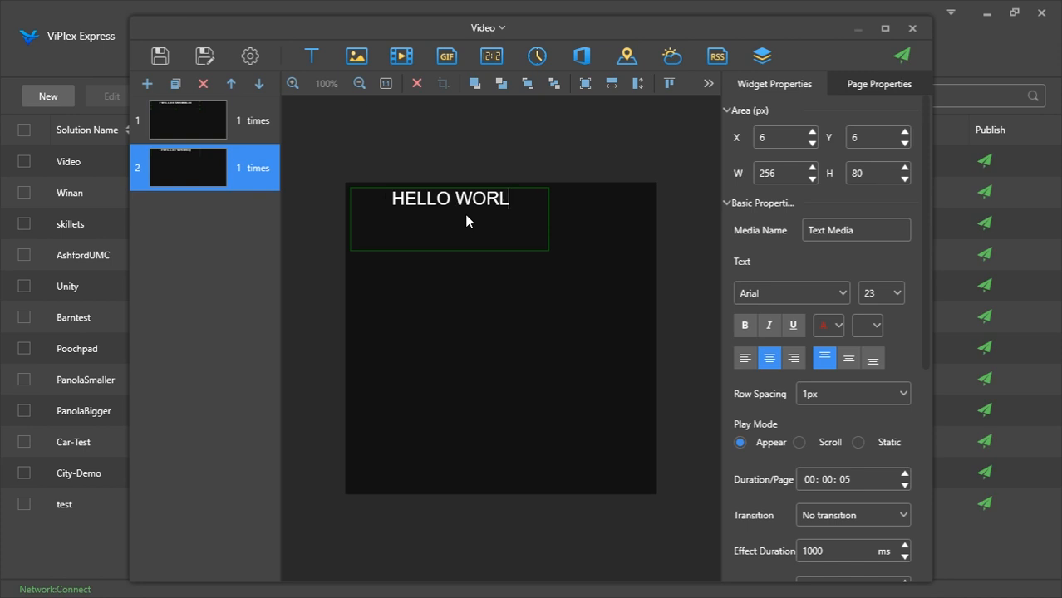
{"action": "type", "text": "MERRY C"}
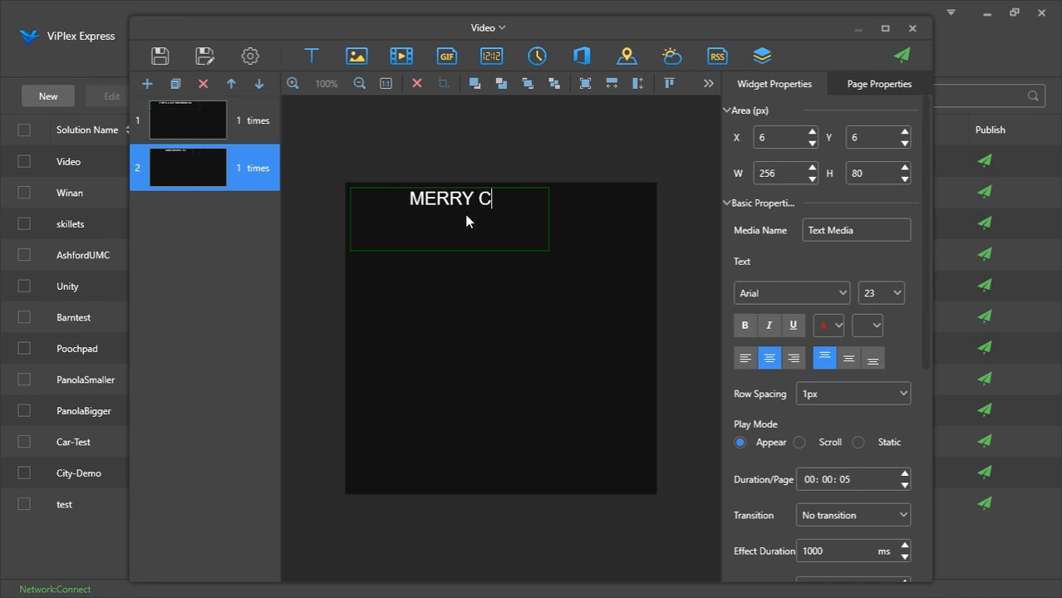
{"action": "type", "text": "HRISTMAS"}
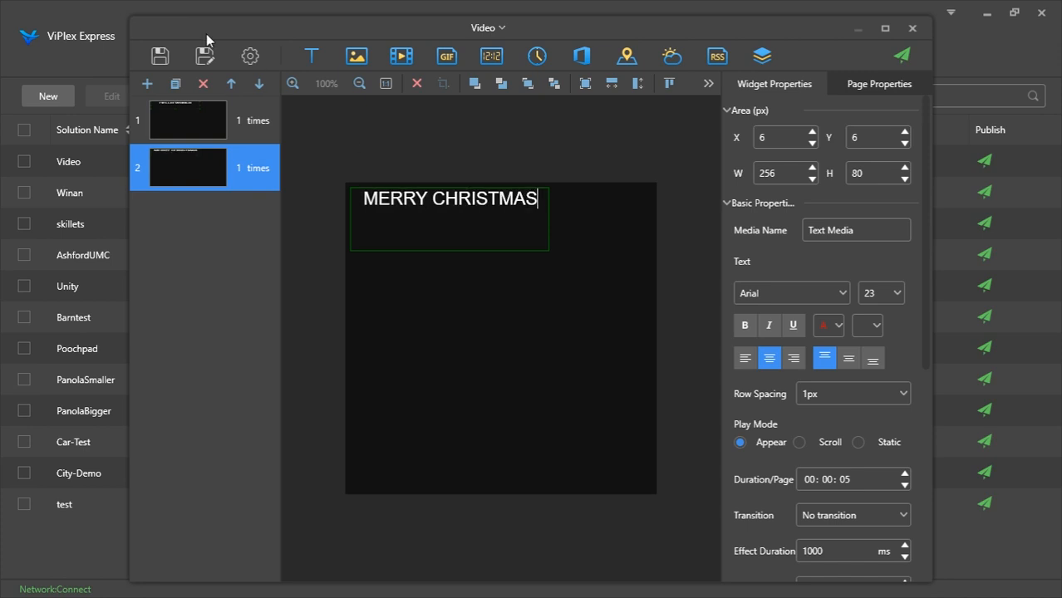
Save a copy of the solution under the name Christmas
{"action": "left_click", "coordinate": [205, 58]}
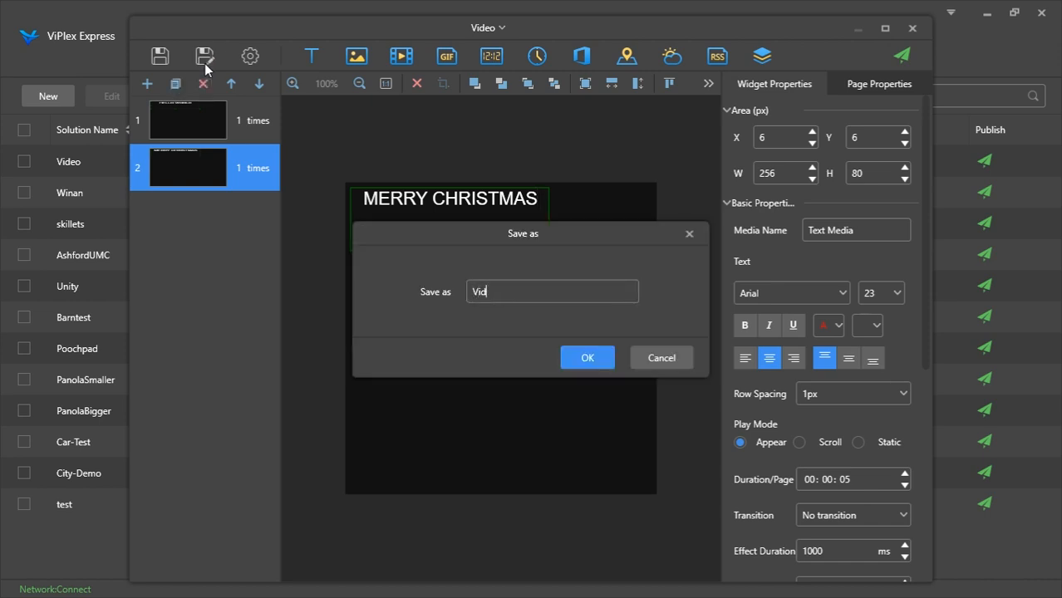
{"action": "type", "text": "Christmas"}
{"action": "key", "text": "Return"}
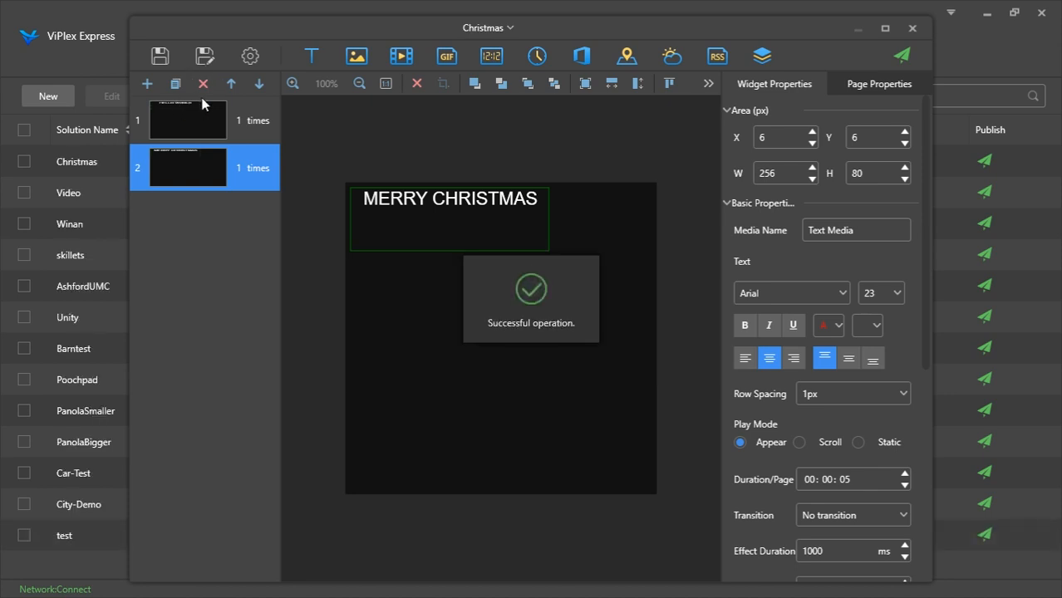
Delete the MERRY CHRISTMAS page and save the remaining HELLO WORLD page as a new solution named Video2
{"action": "left_click", "coordinate": [201, 84]}
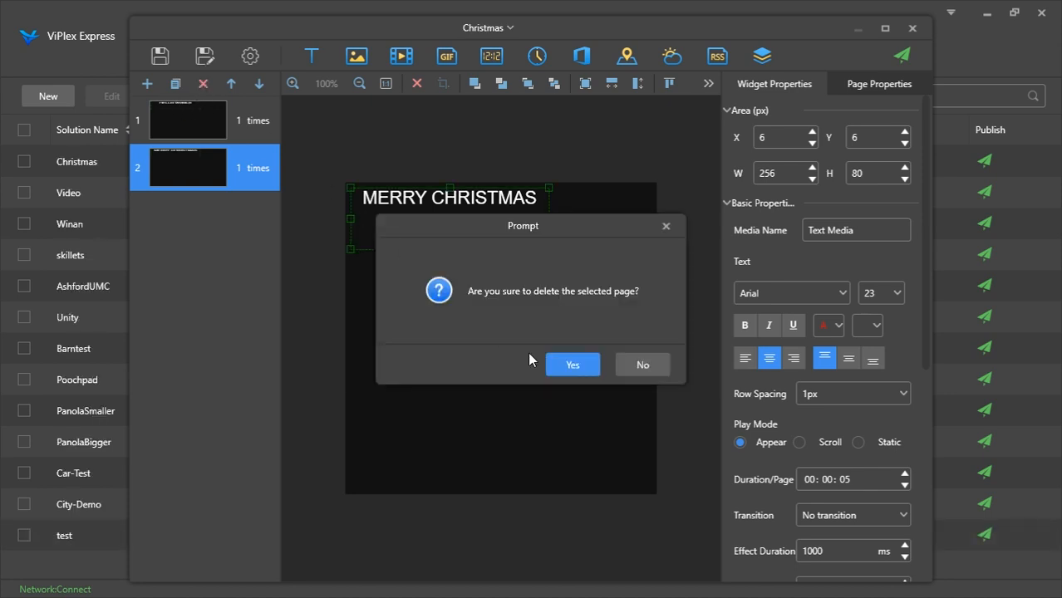
{"action": "left_click", "coordinate": [563, 365]}
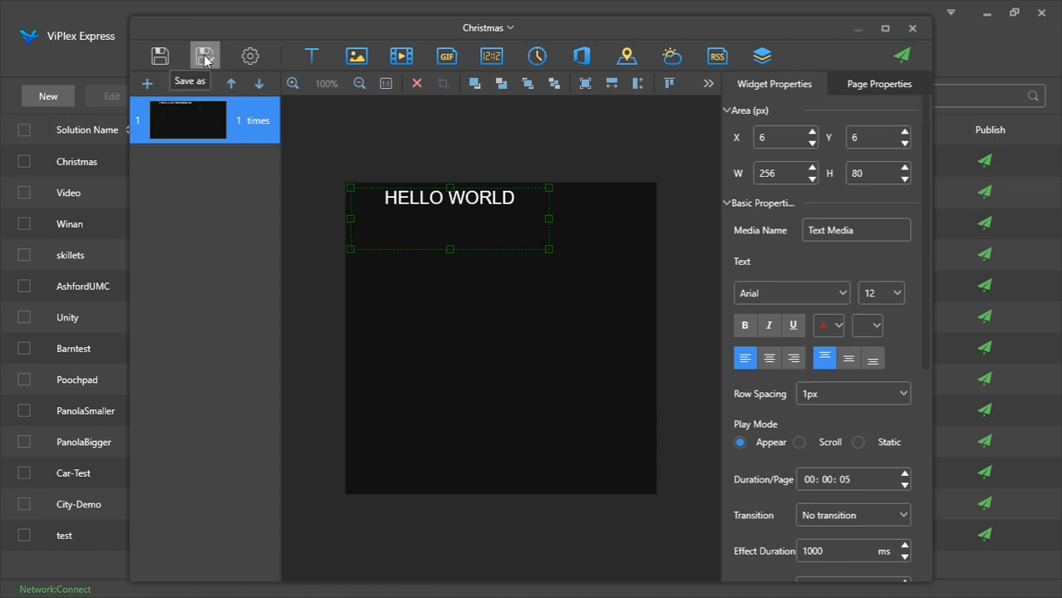
{"action": "left_click", "coordinate": [204, 57]}
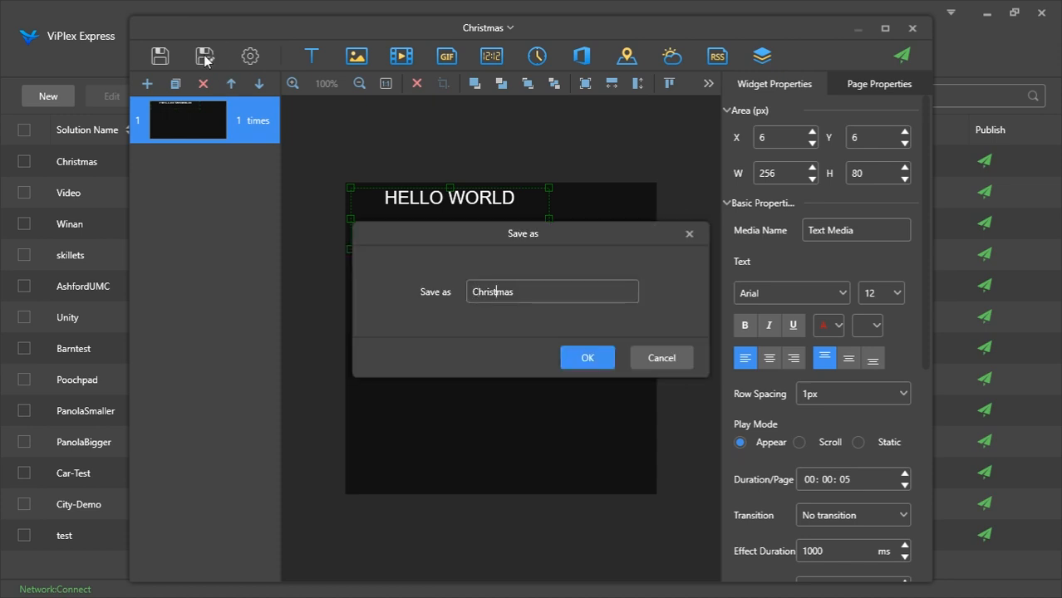
{"action": "key", "text": "BackSpace"}
{"action": "key", "text": "BackSpace"}
{"action": "key", "text": "BackSpace"}
{"action": "key", "text": "BackSpace"}
{"action": "key", "text": "BackSpace"}
{"action": "key", "text": "BackSpace"}
{"action": "key", "text": "BackSpace"}
{"action": "key", "text": "BackSpace"}
{"action": "type", "text": "Vo"}
{"action": "left_click", "coordinate": [584, 359]}
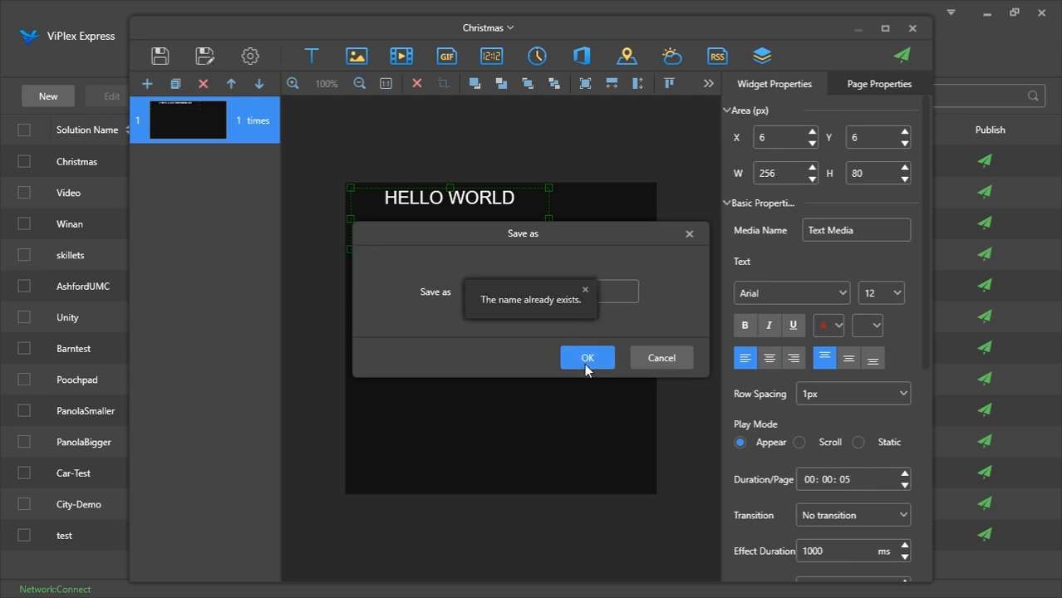
{"action": "left_click", "coordinate": [585, 289]}
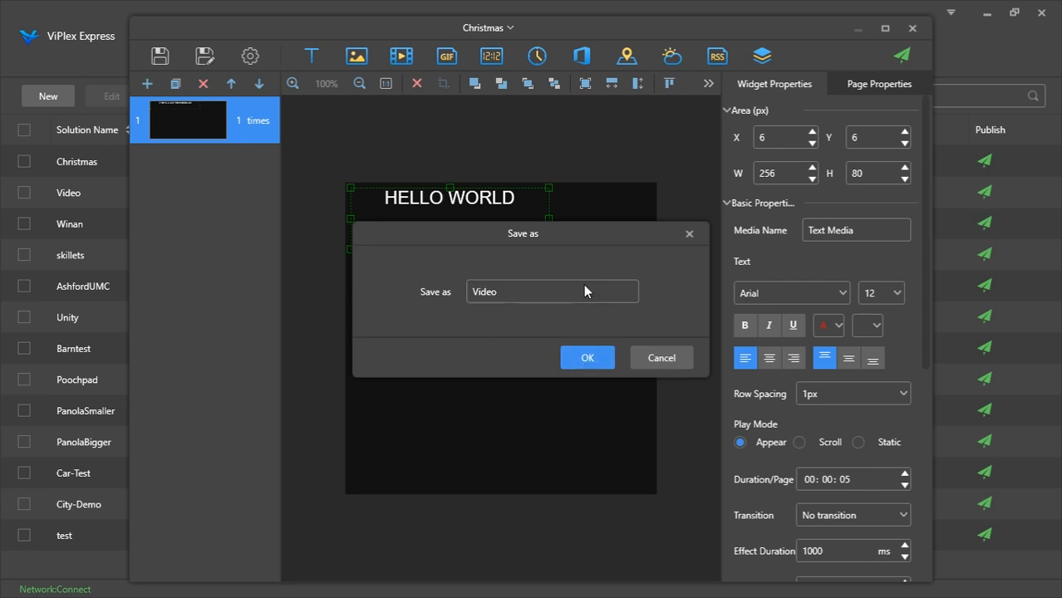
{"action": "type", "text": "2"}
{"action": "left_click", "coordinate": [585, 353]}
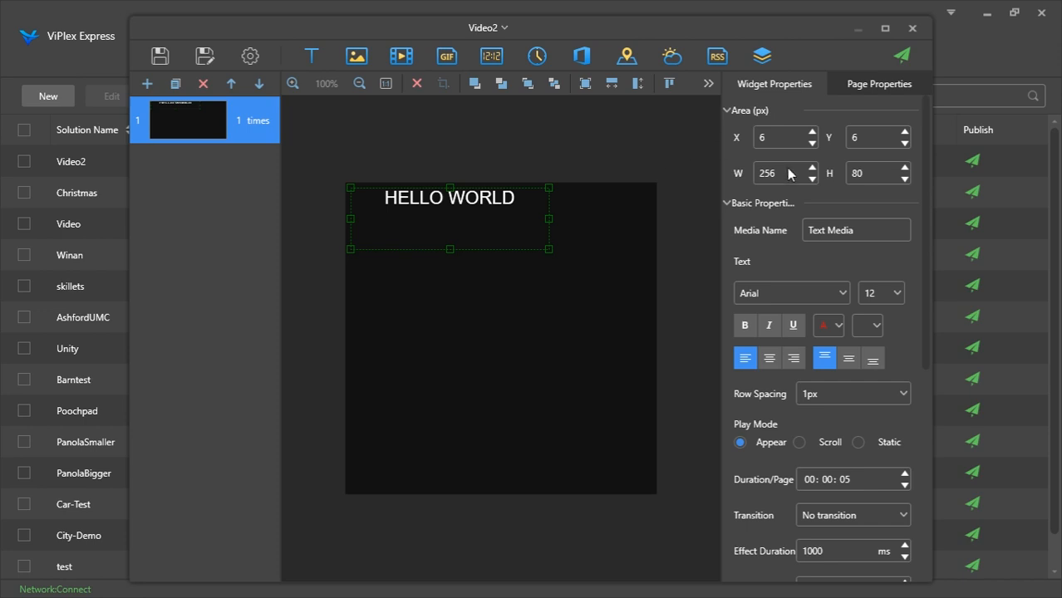
Publish the Video2 solution to the 400X400 Taurus screen and close the solution editor
{"action": "left_click", "coordinate": [913, 58]}
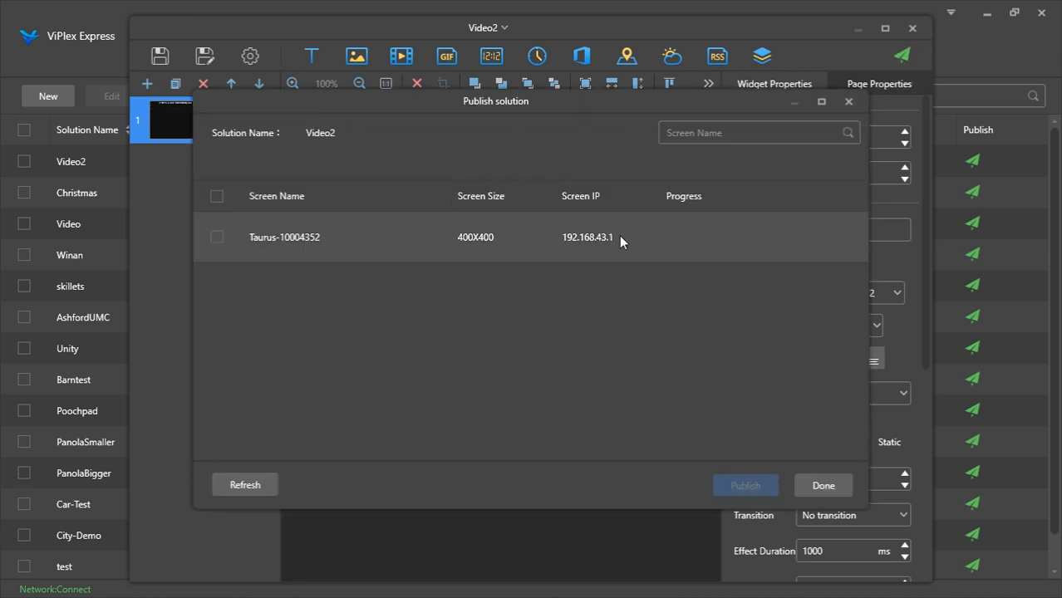
{"action": "left_click", "coordinate": [620, 237]}
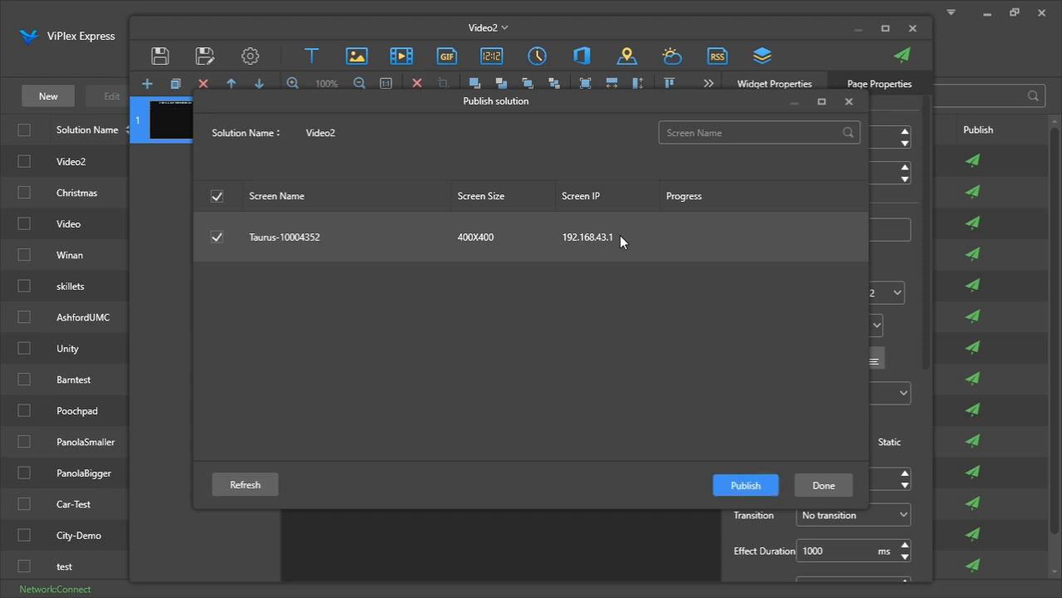
{"action": "left_click", "coordinate": [734, 484]}
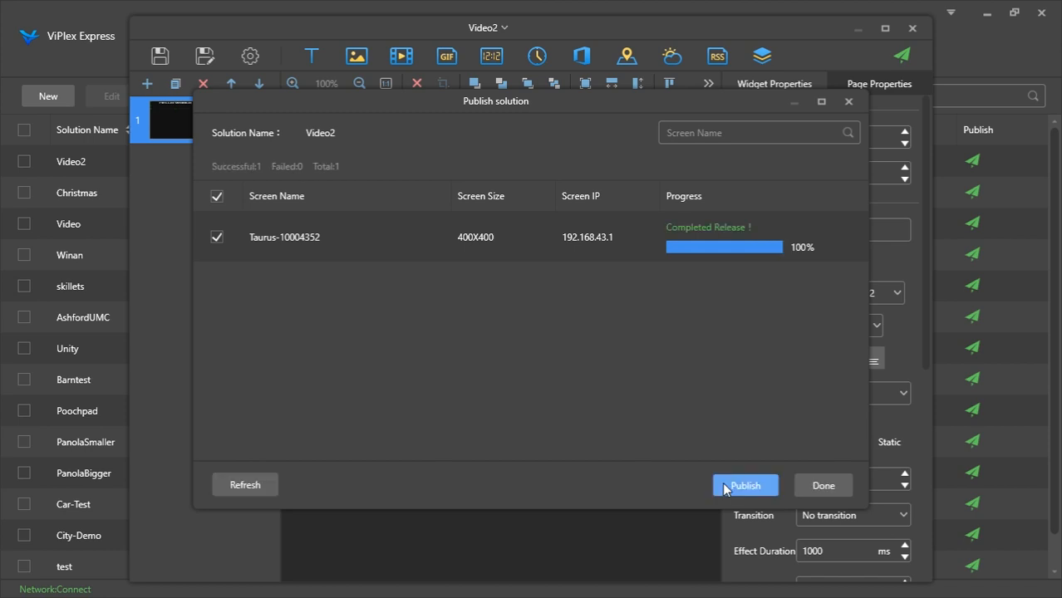
{"action": "left_click", "coordinate": [825, 487]}
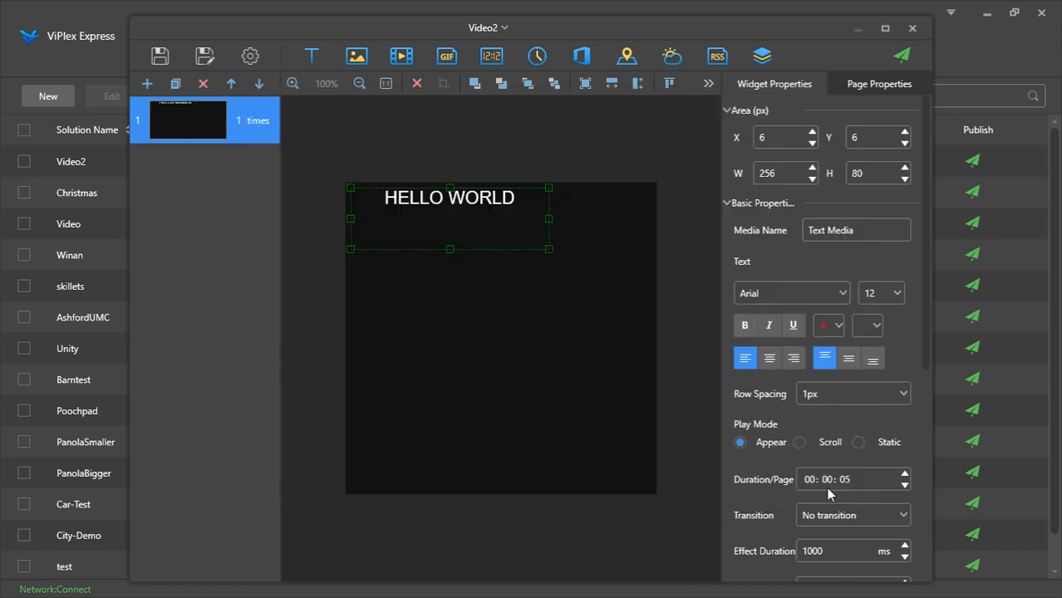
{"action": "left_click", "coordinate": [912, 30]}
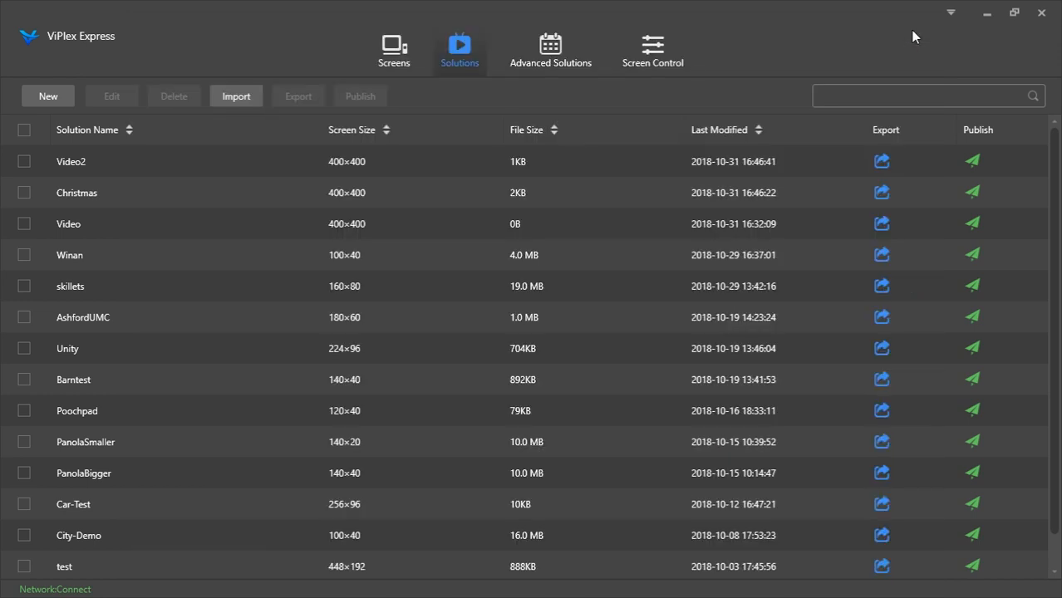
Start a new advanced solution and add a playback plan that uses the Christmas solution
{"action": "left_click", "coordinate": [539, 52]}
{"action": "left_click", "coordinate": [67, 98]}
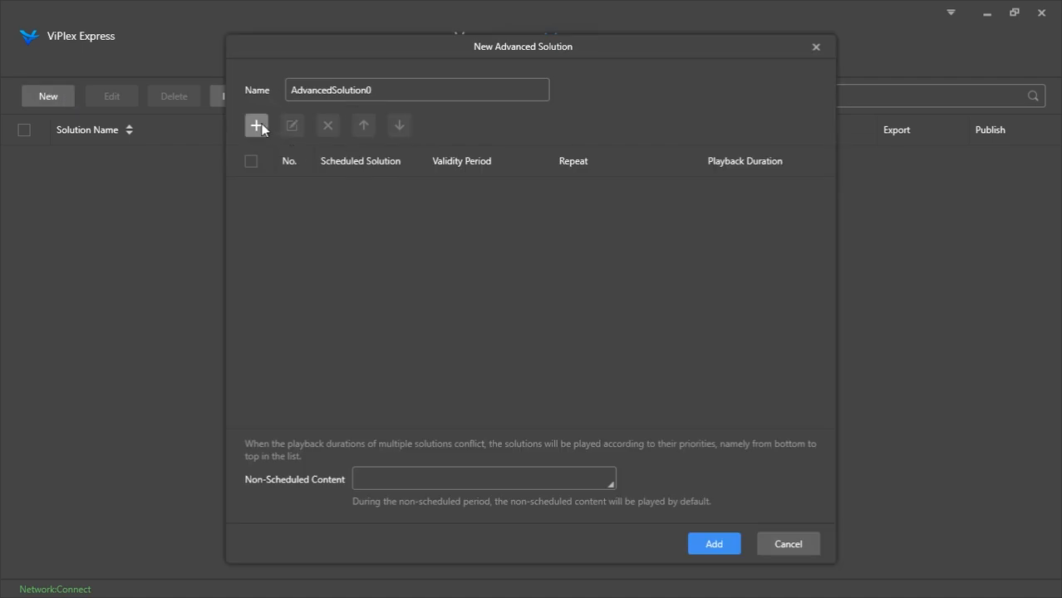
{"action": "left_click", "coordinate": [256, 126]}
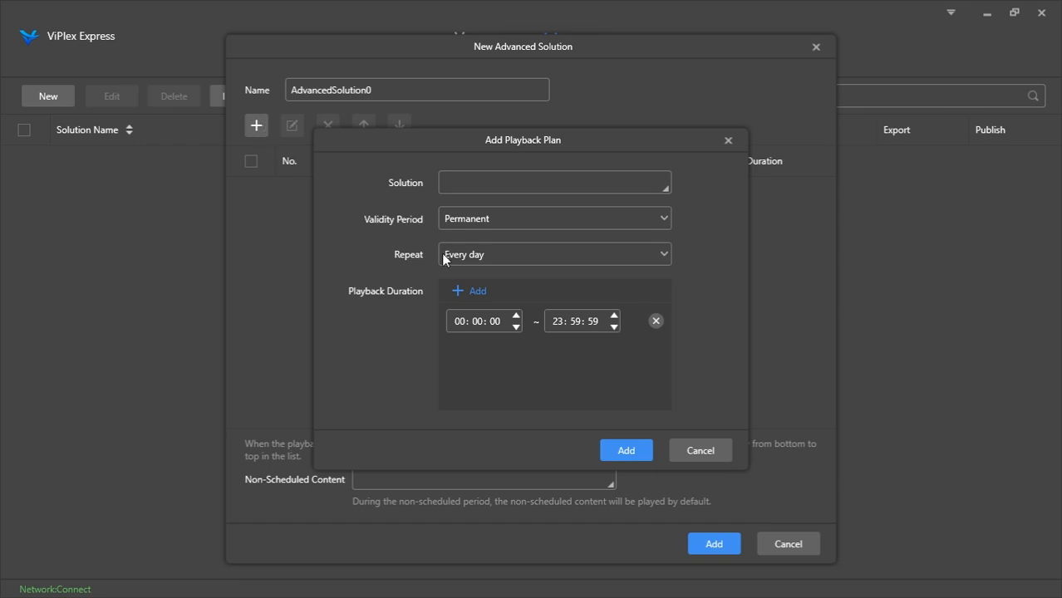
{"action": "left_click", "coordinate": [657, 194]}
{"action": "left_click", "coordinate": [441, 210]}
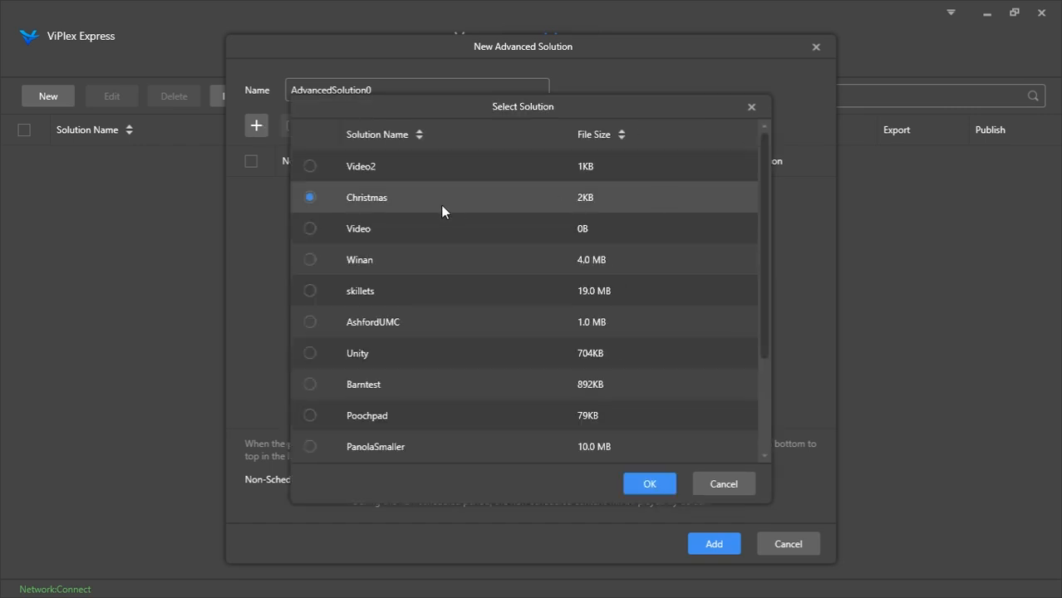
{"action": "left_click", "coordinate": [650, 482]}
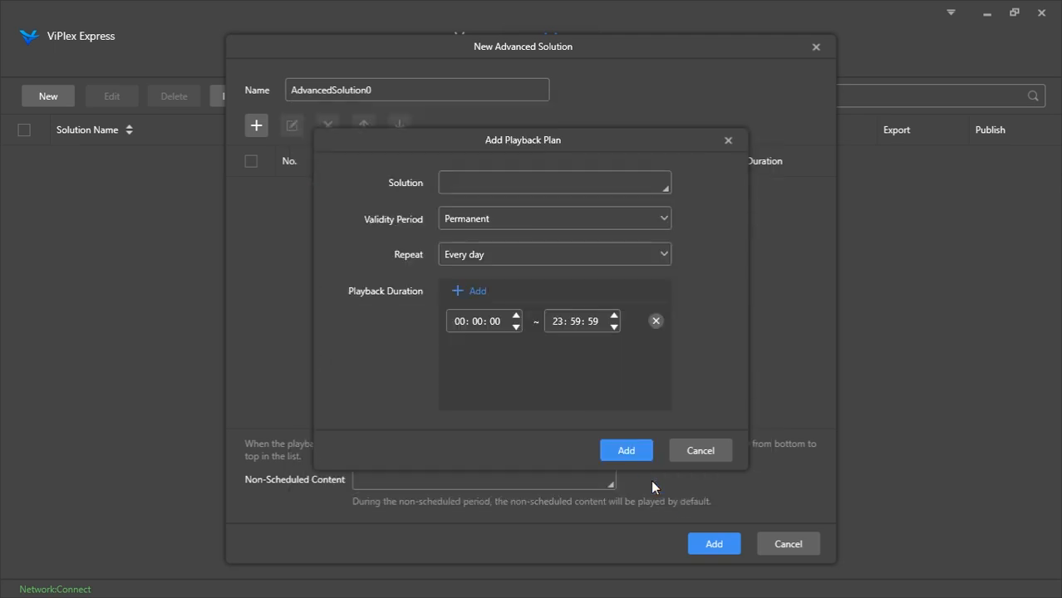
Give the Christmas playback plan a custom validity period from 12/1/2018 to 12/26/2018 and add it to the advanced solution
{"action": "left_click", "coordinate": [484, 223]}
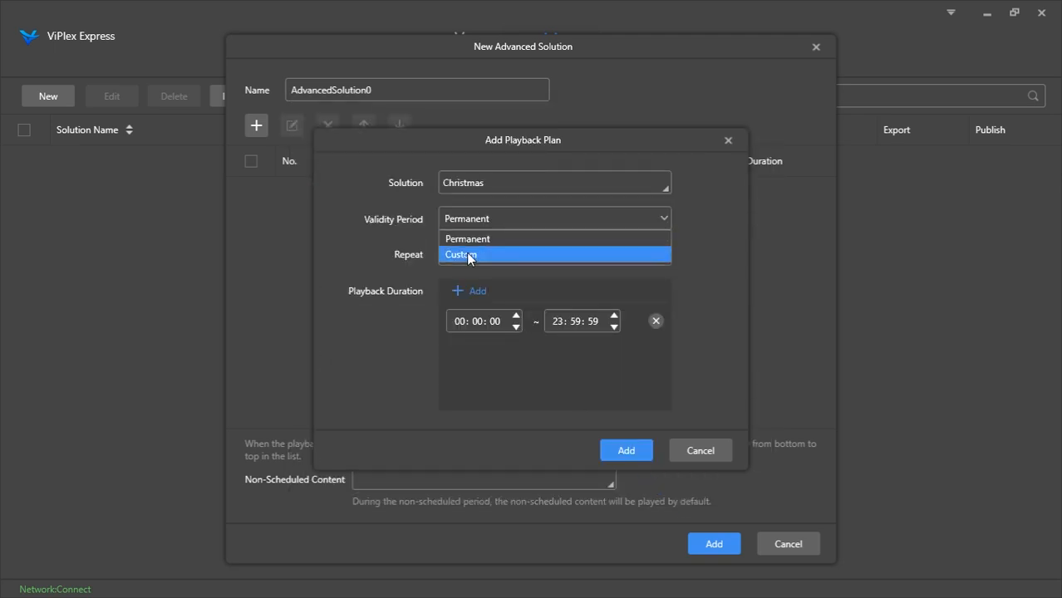
{"action": "left_click", "coordinate": [463, 255]}
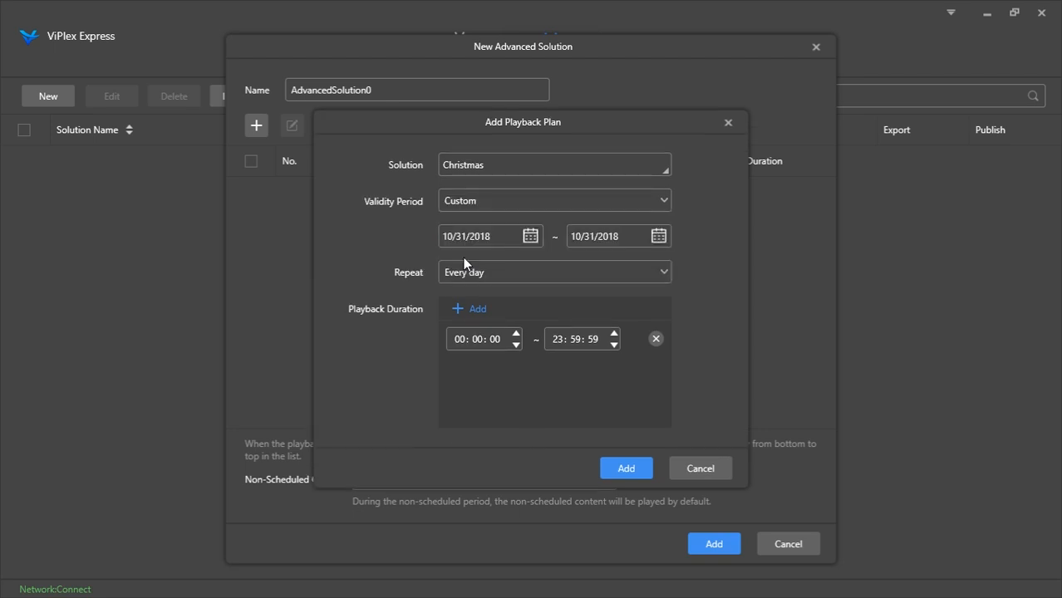
{"action": "left_click", "coordinate": [658, 237]}
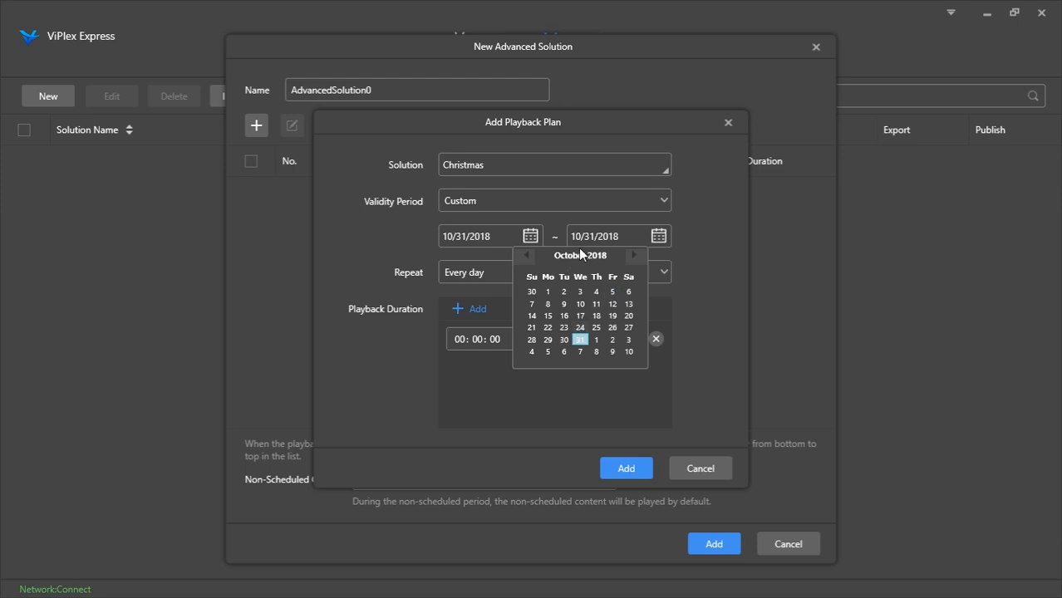
{"action": "left_click", "coordinate": [635, 257]}
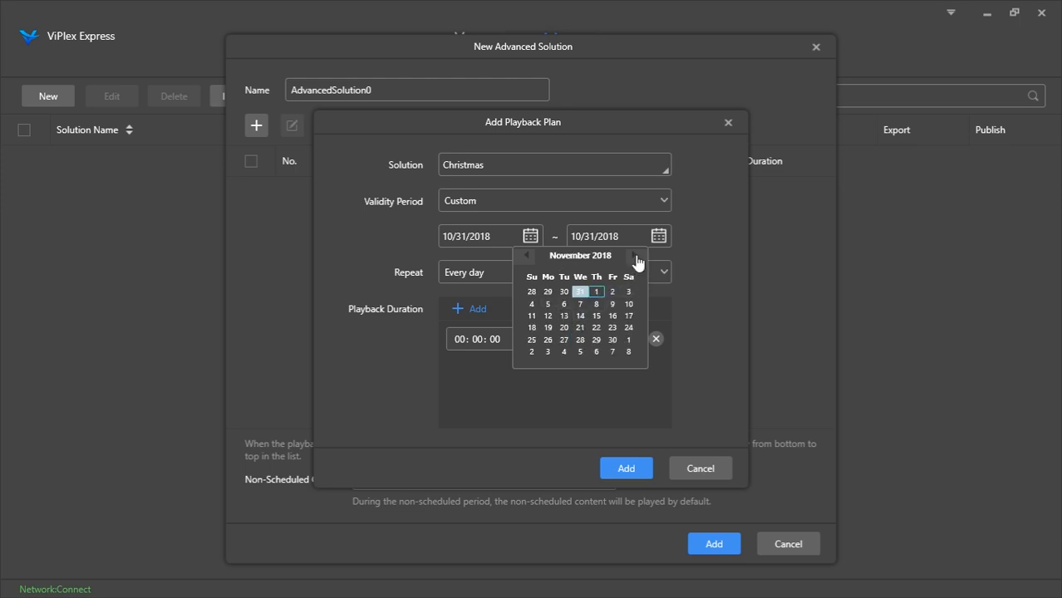
{"action": "left_click", "coordinate": [635, 258]}
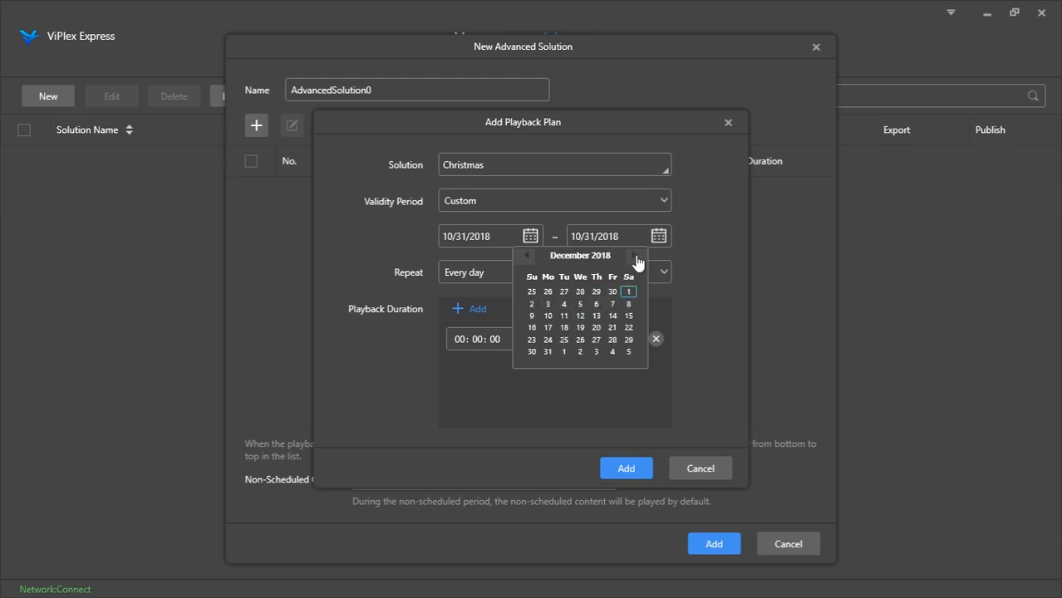
{"action": "left_click", "coordinate": [581, 340]}
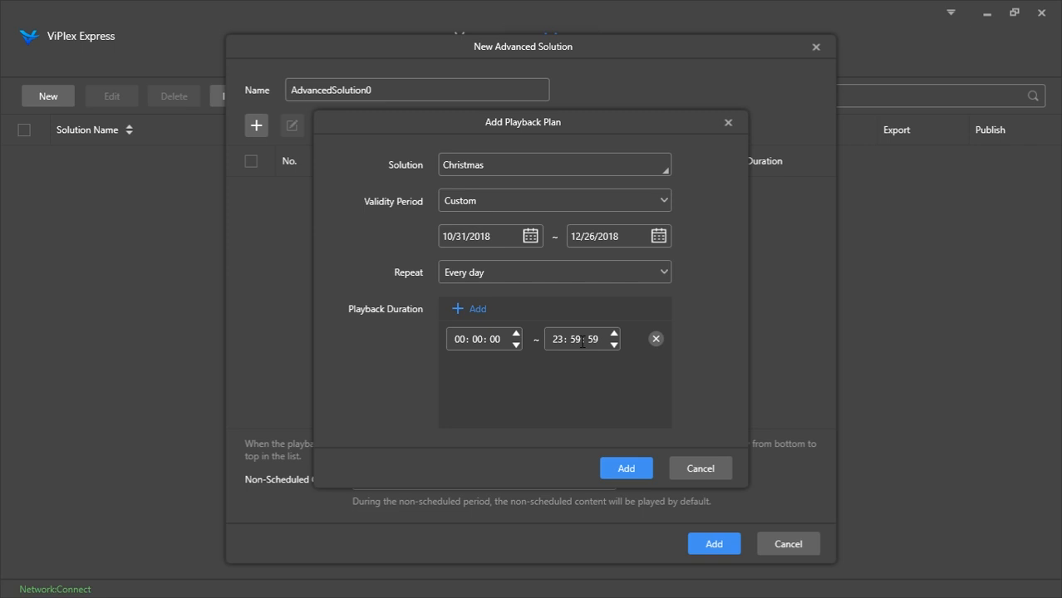
{"action": "left_click", "coordinate": [526, 241]}
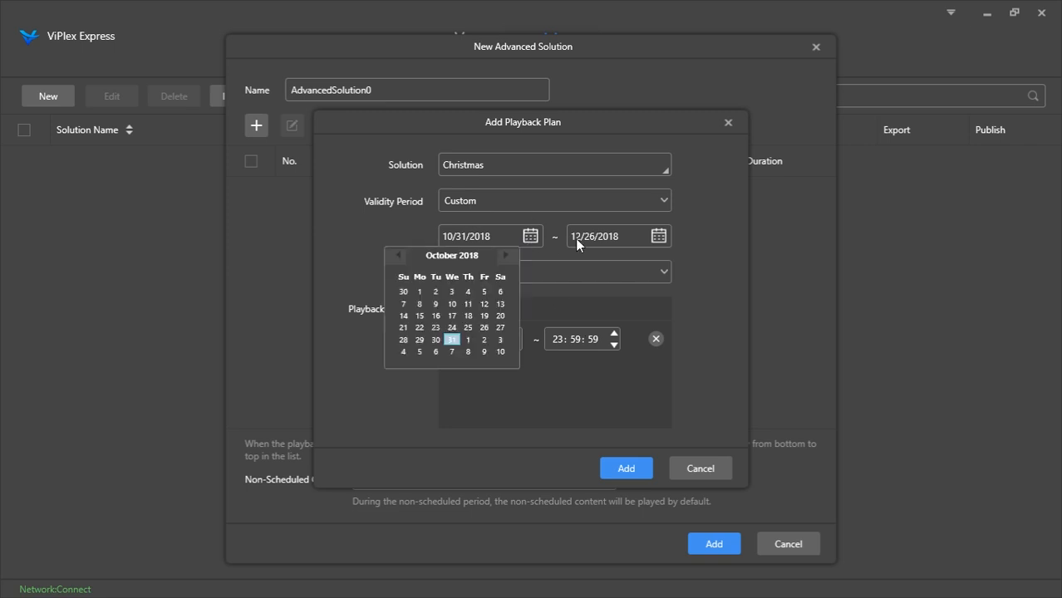
{"action": "left_click", "coordinate": [503, 257]}
{"action": "left_click", "coordinate": [504, 258]}
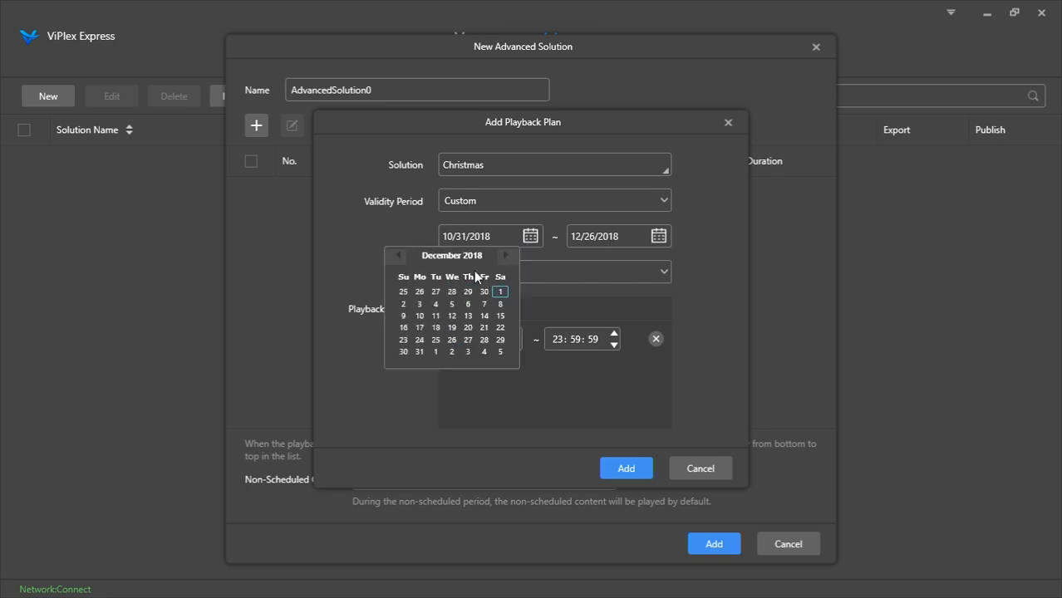
{"action": "left_click", "coordinate": [499, 291]}
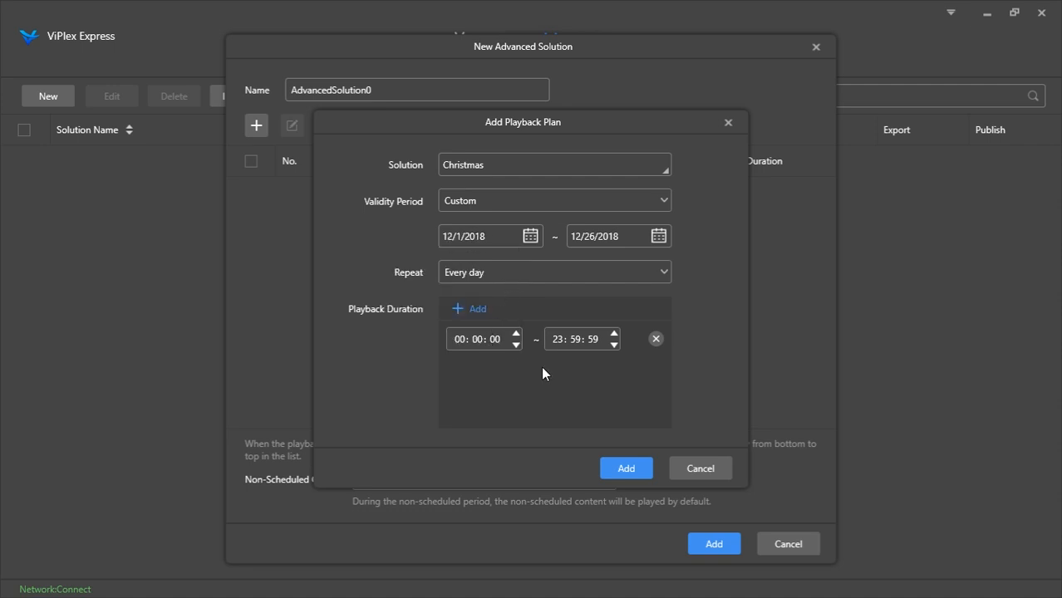
{"action": "left_click", "coordinate": [627, 468]}
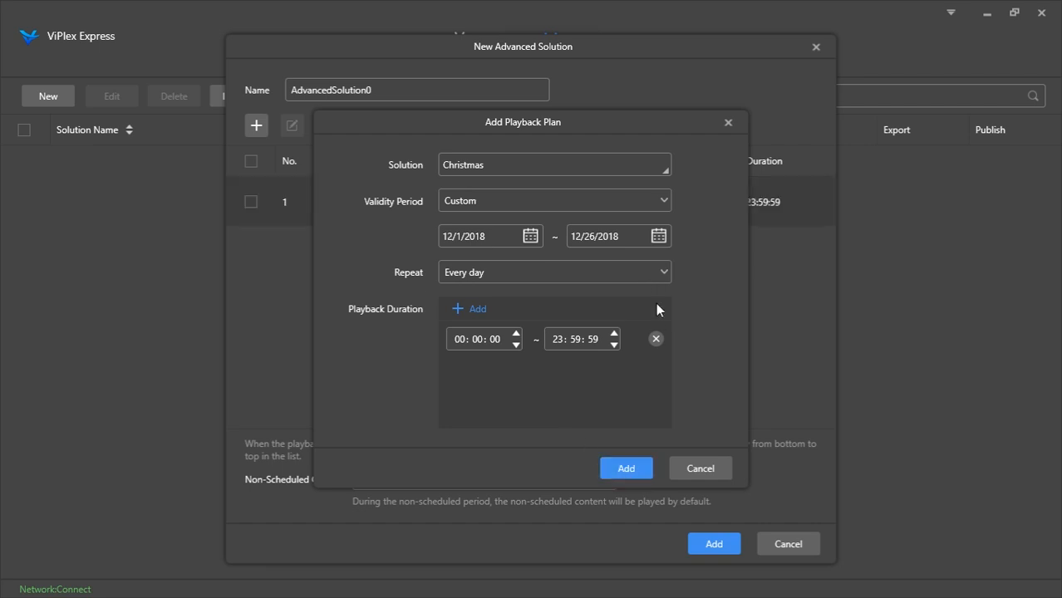
Add a second playback plan for the Video solution, valid from 12/26/2018 to 1/3/2019, and close the plan dialog
{"action": "left_click", "coordinate": [544, 181]}
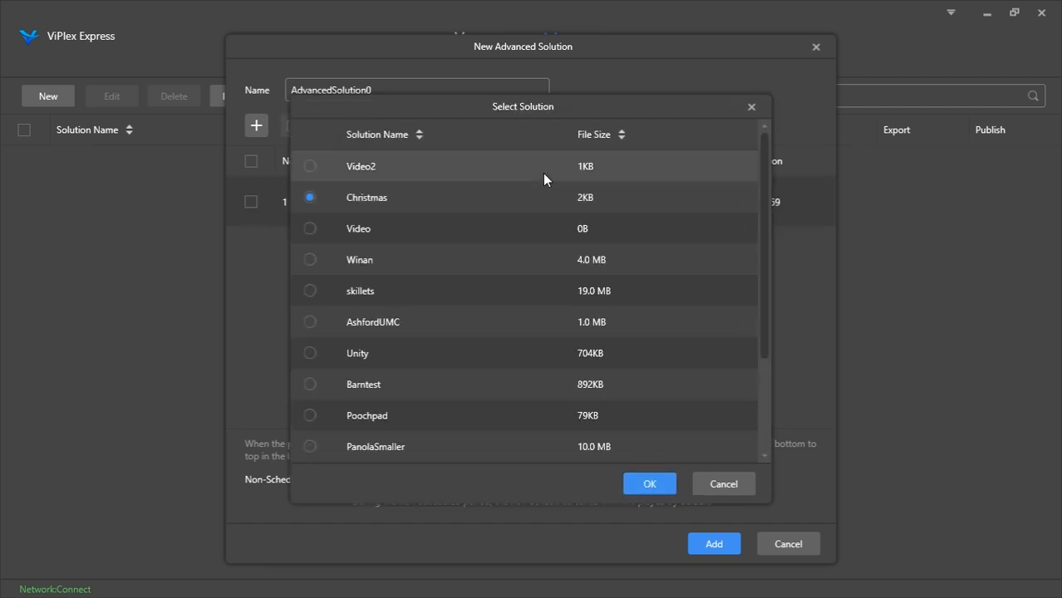
{"action": "left_click", "coordinate": [454, 239]}
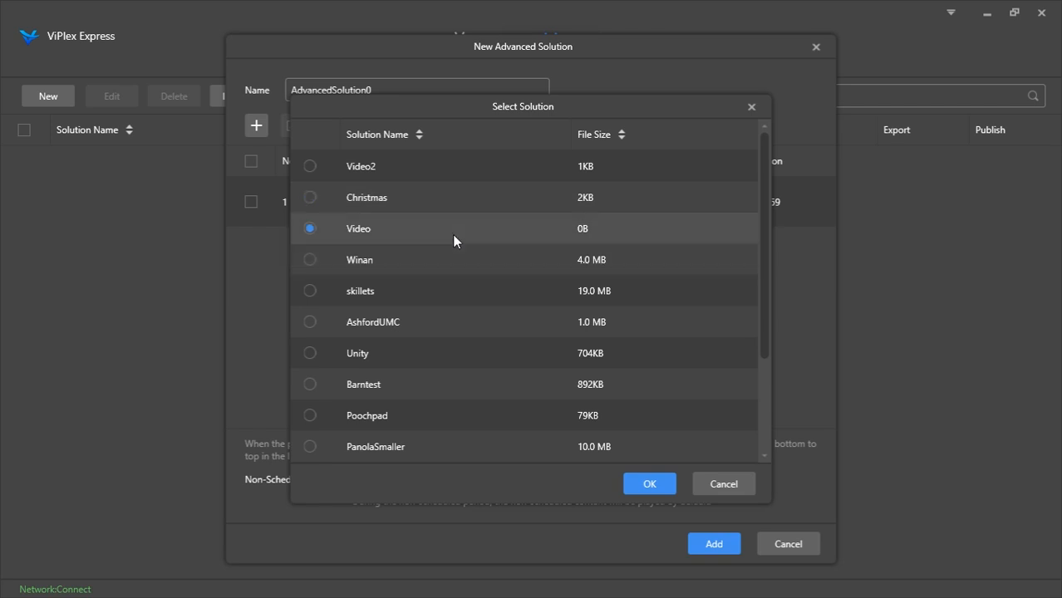
{"action": "left_click", "coordinate": [651, 485]}
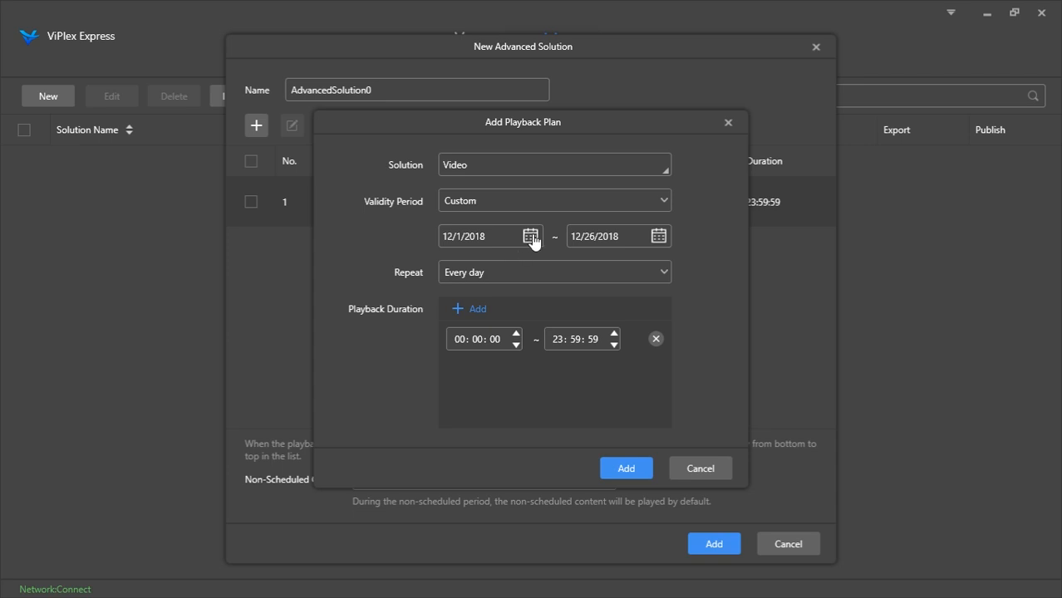
{"action": "left_click", "coordinate": [657, 239]}
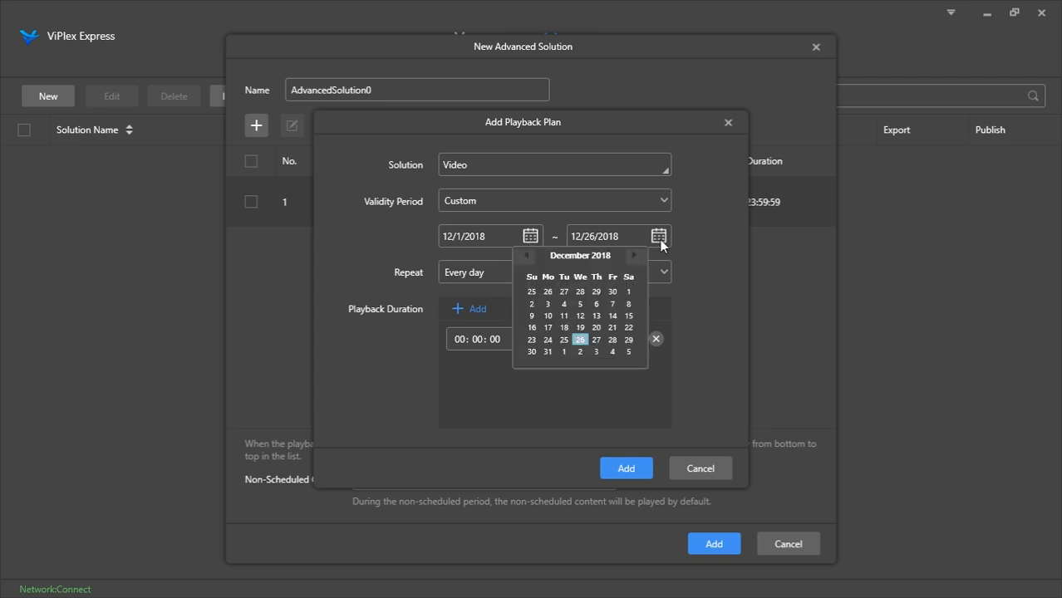
{"action": "left_click", "coordinate": [634, 255]}
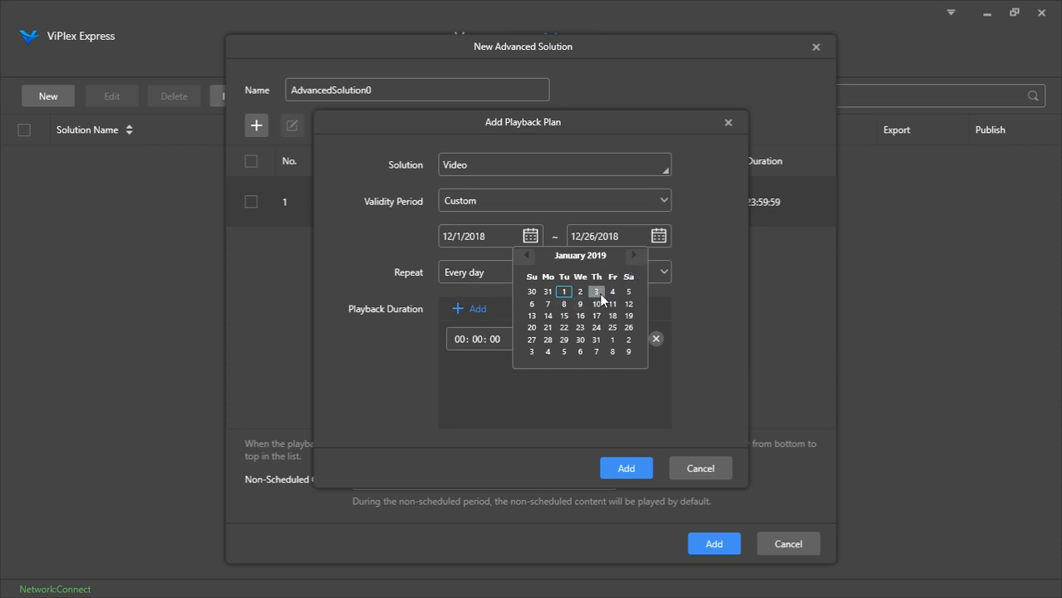
{"action": "left_click", "coordinate": [597, 292]}
{"action": "left_click", "coordinate": [530, 237]}
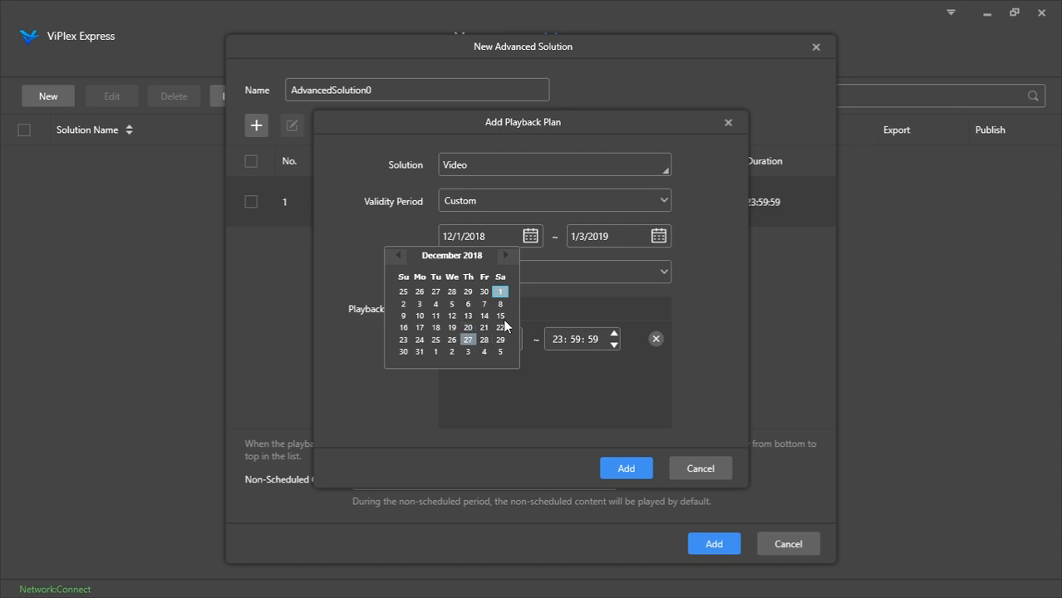
{"action": "left_click", "coordinate": [451, 340]}
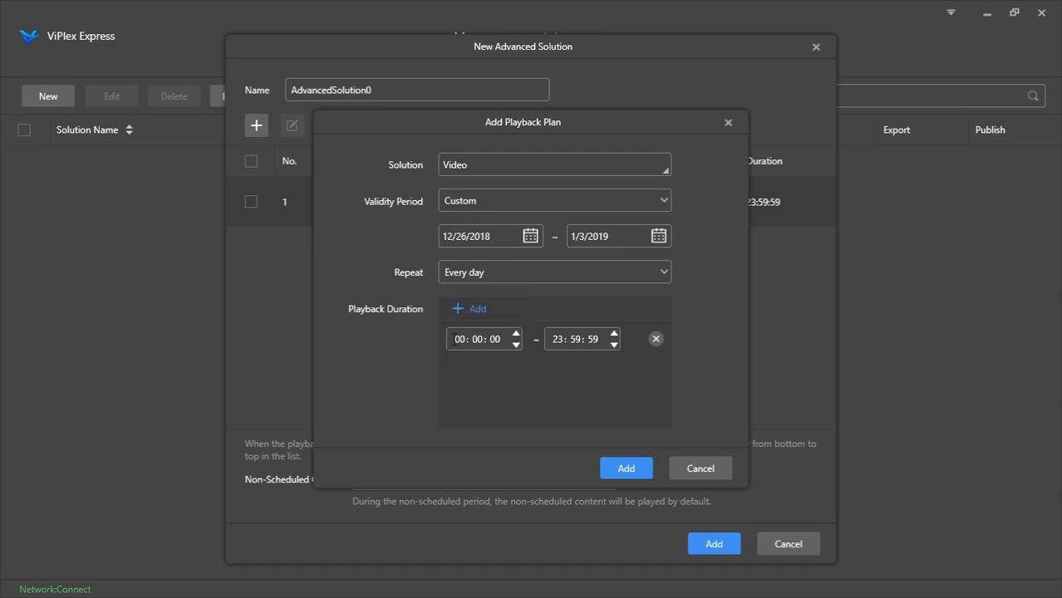
{"action": "left_click", "coordinate": [623, 470]}
{"action": "left_click", "coordinate": [728, 124]}
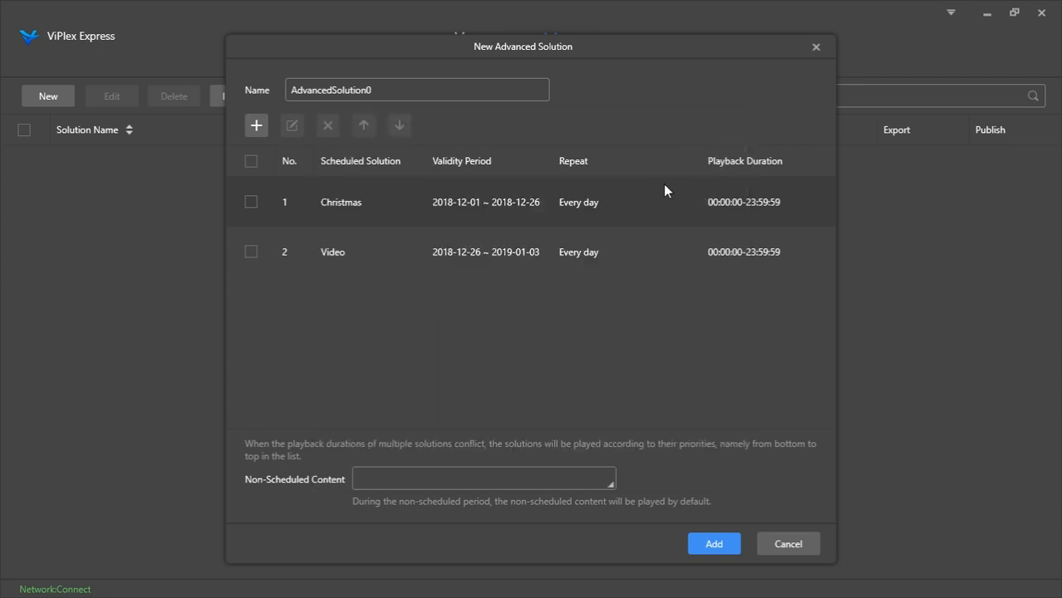
Choose Video2 as the non-scheduled content and create the advanced solution
{"action": "left_click", "coordinate": [524, 480]}
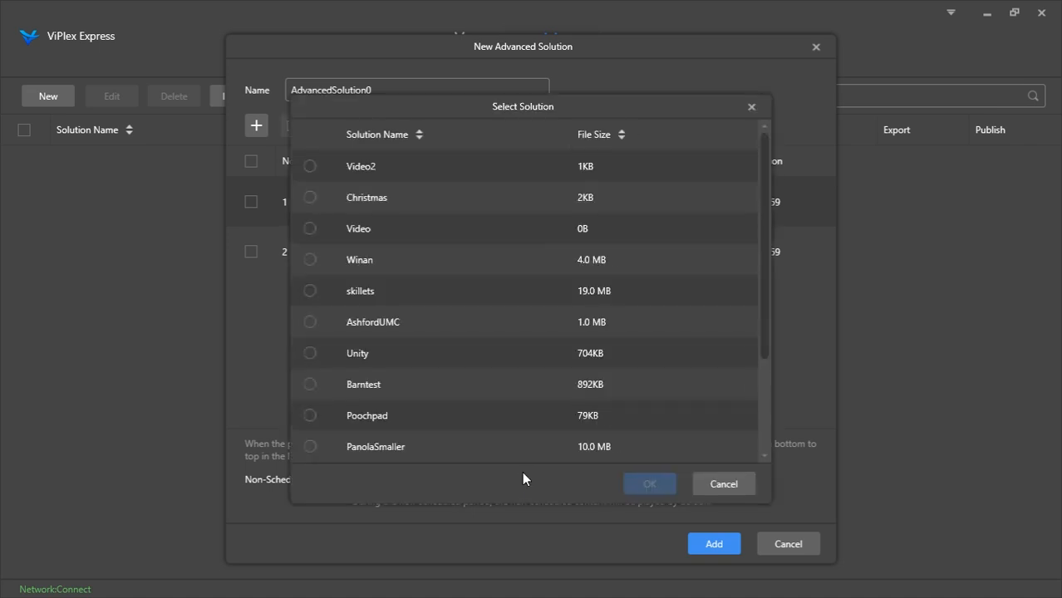
{"action": "left_click", "coordinate": [477, 176]}
{"action": "left_click", "coordinate": [651, 485]}
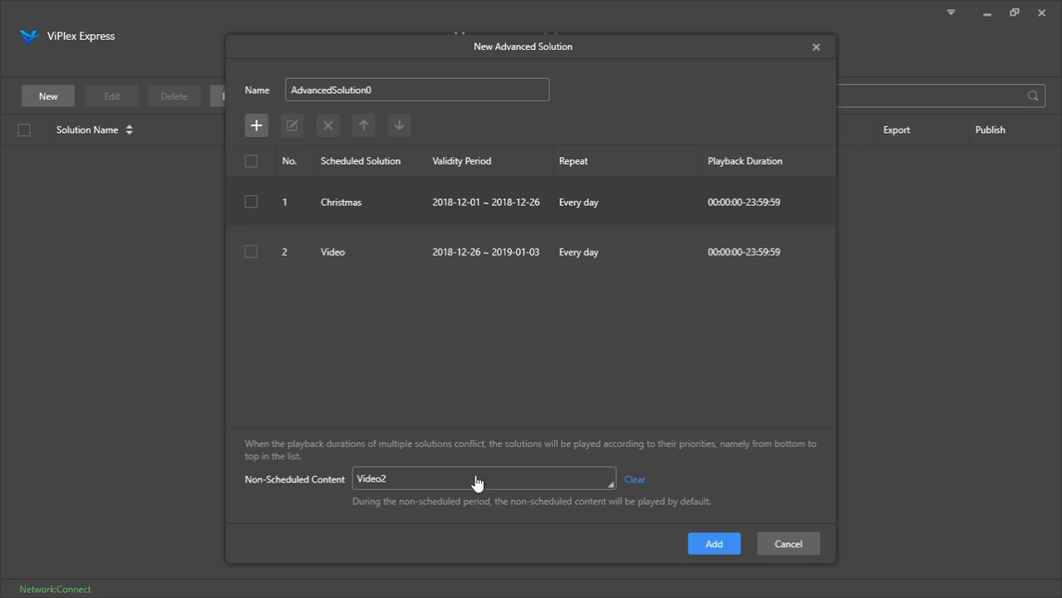
{"action": "left_click", "coordinate": [729, 542]}
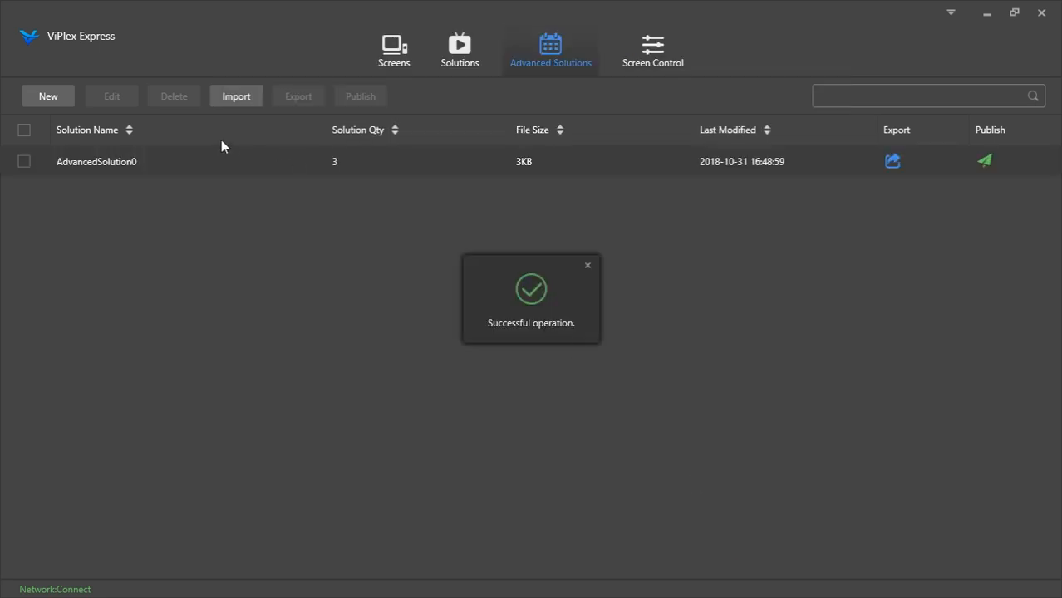
Select AdvancedSolution0 and start publishing it
{"action": "left_click", "coordinate": [250, 171]}
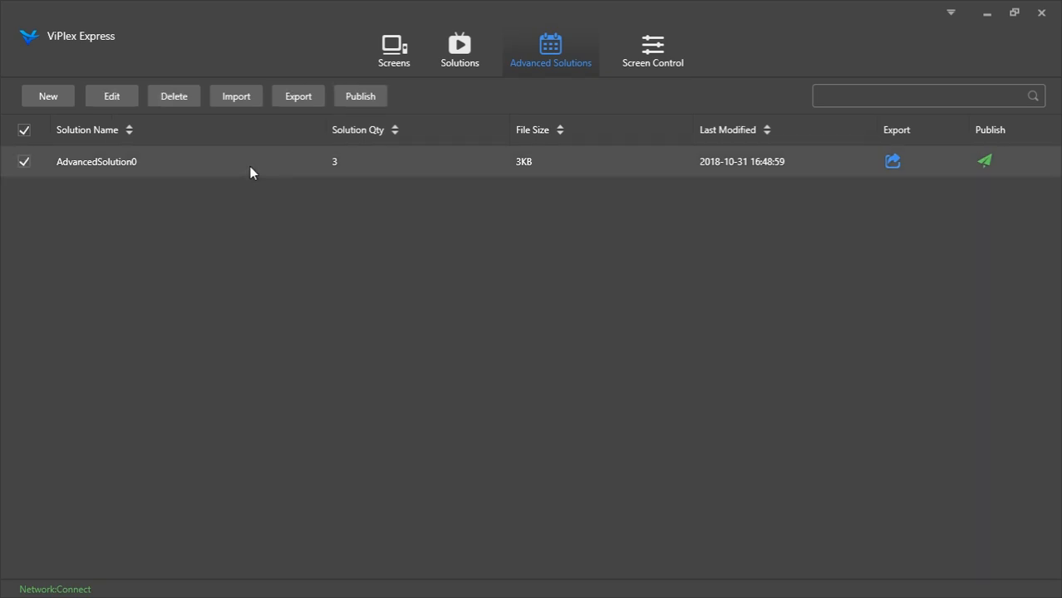
{"action": "left_click", "coordinate": [986, 163]}
{"action": "left_click", "coordinate": [668, 291]}
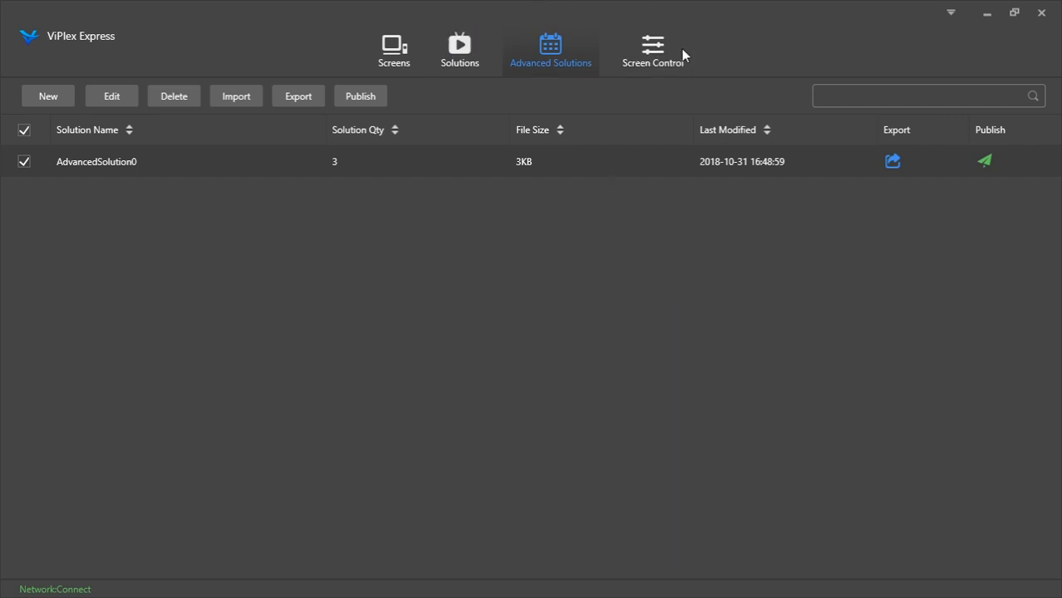
Review the connected Taurus screen's time zone and time synchronization options in the screen controls
{"action": "left_click", "coordinate": [655, 52]}
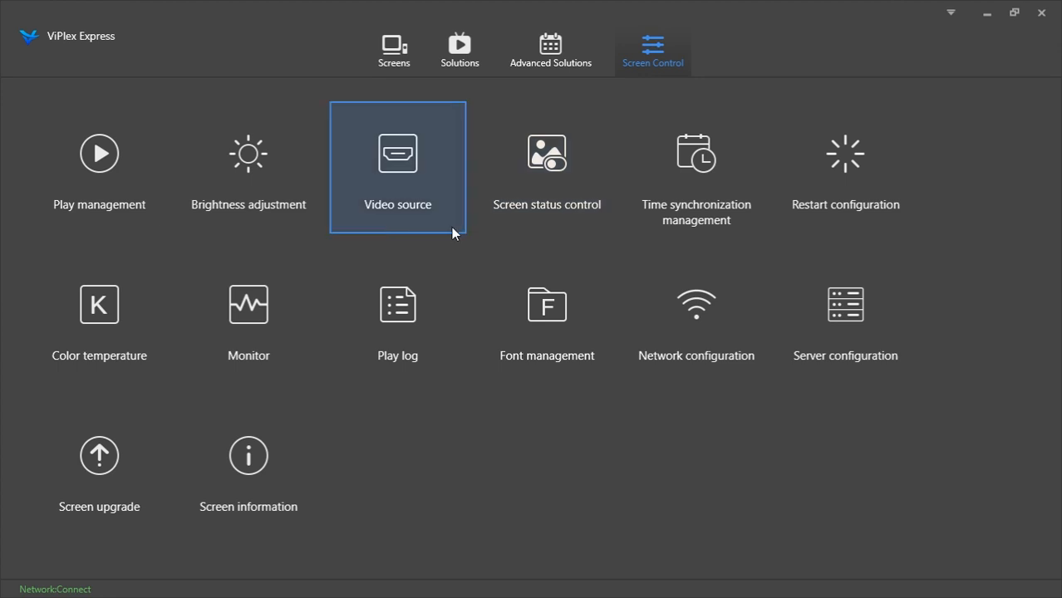
{"action": "left_click", "coordinate": [651, 216]}
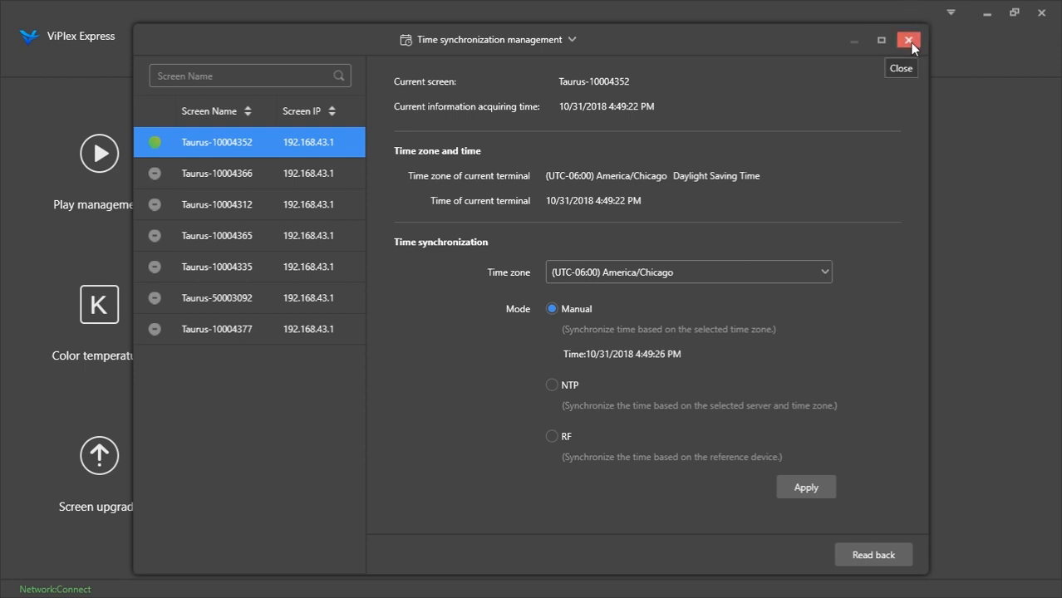
{"action": "left_click", "coordinate": [909, 40]}
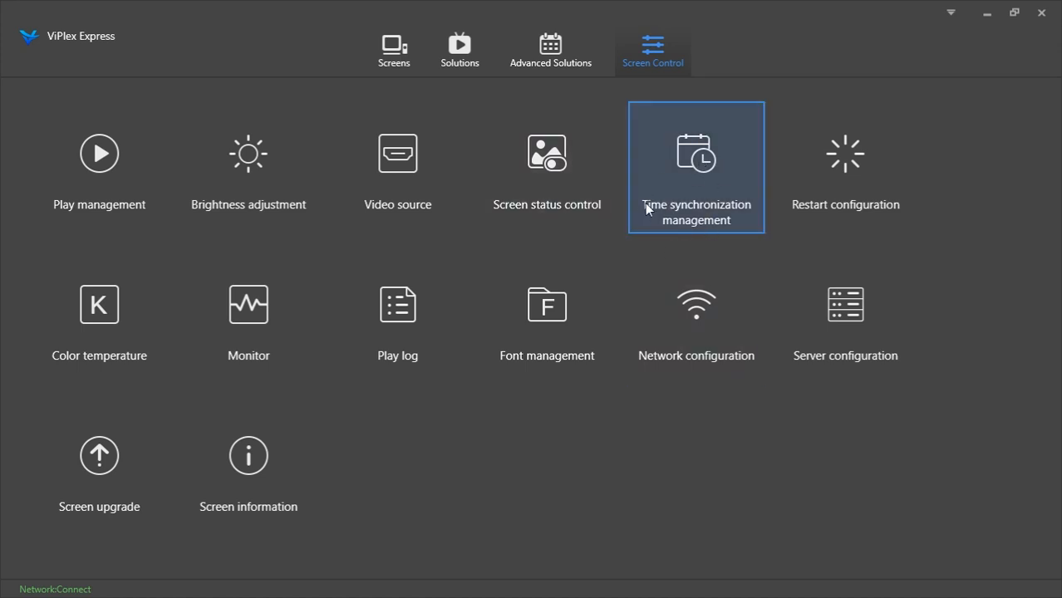
View the restart configuration and its options for a new timed restart rule, leaving without adding a rule
{"action": "left_click", "coordinate": [831, 193]}
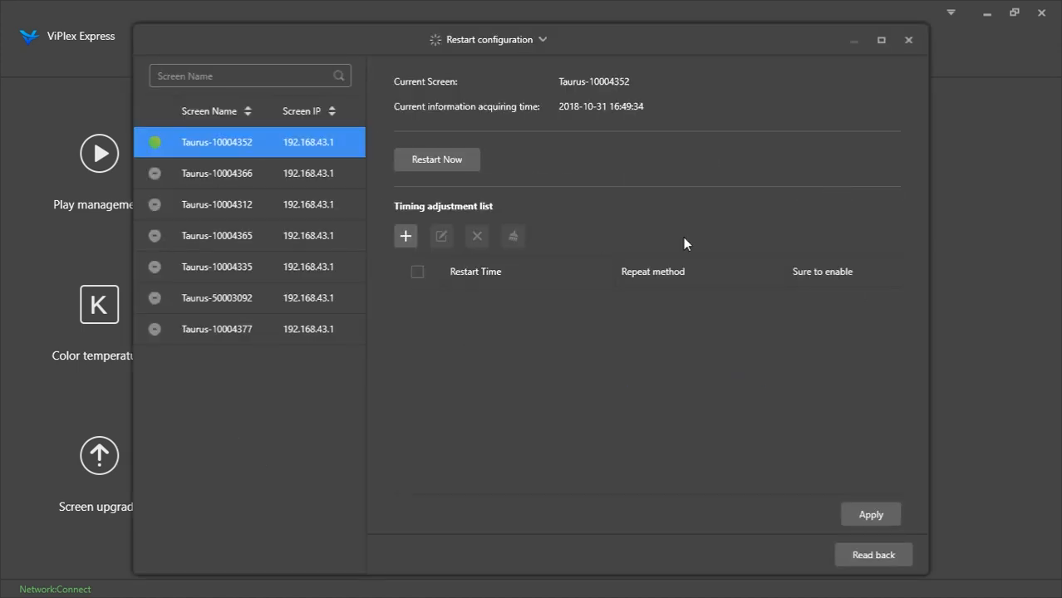
{"action": "left_click", "coordinate": [403, 237]}
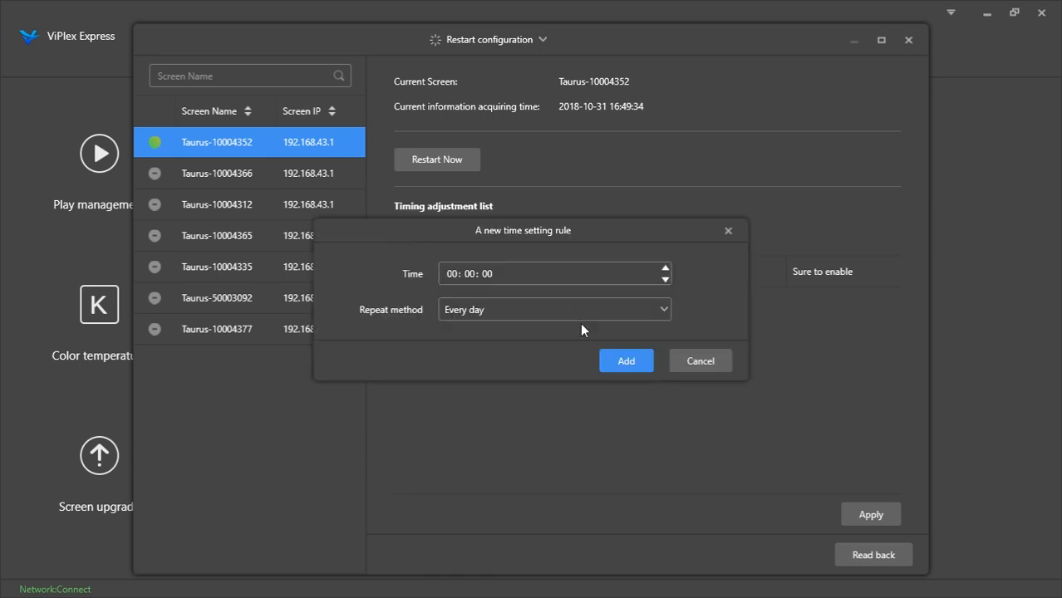
{"action": "left_click", "coordinate": [700, 361]}
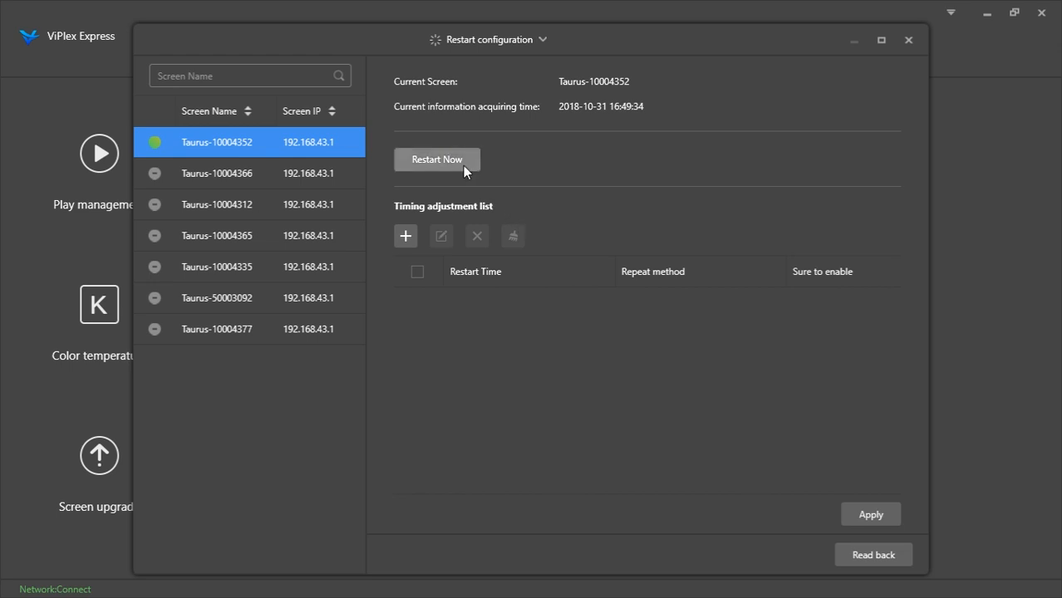
{"action": "left_click", "coordinate": [908, 40]}
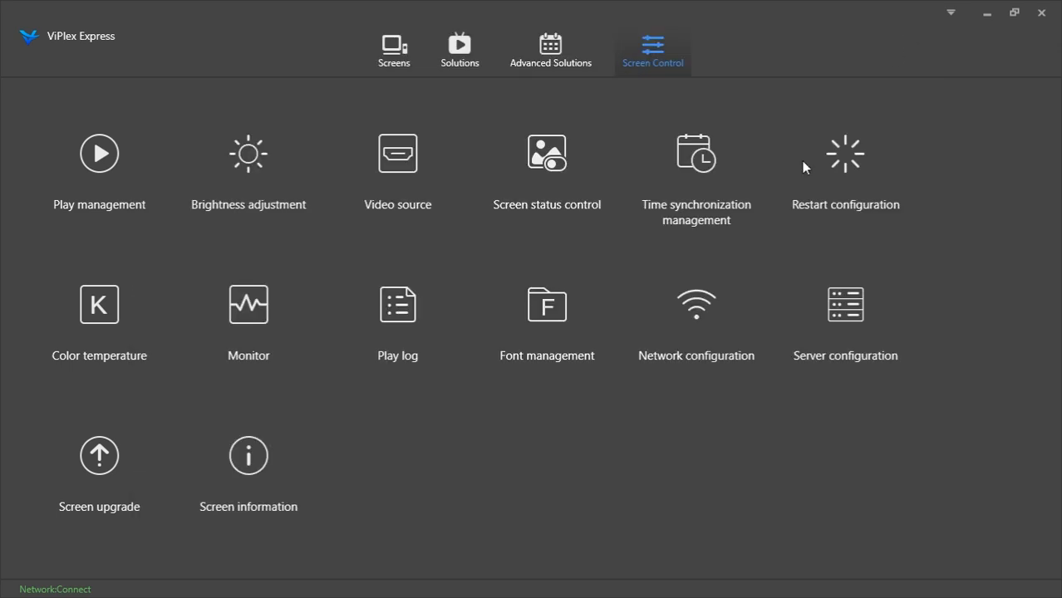
Query the connected screen's play log for 10/30/2018 and close the log
{"action": "left_click", "coordinate": [401, 356]}
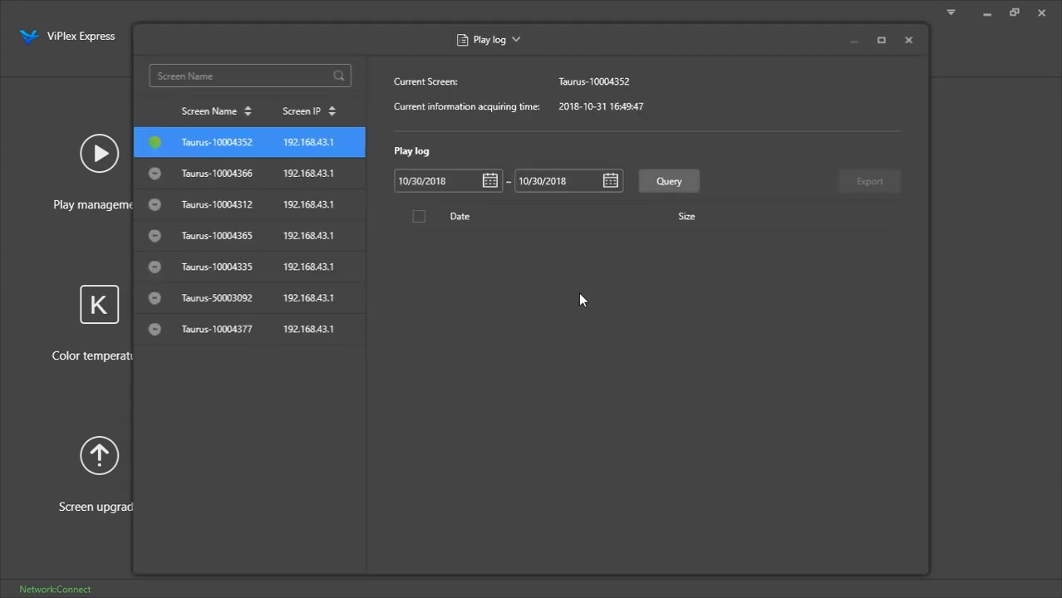
{"action": "left_click", "coordinate": [673, 180]}
{"action": "left_click", "coordinate": [909, 41]}
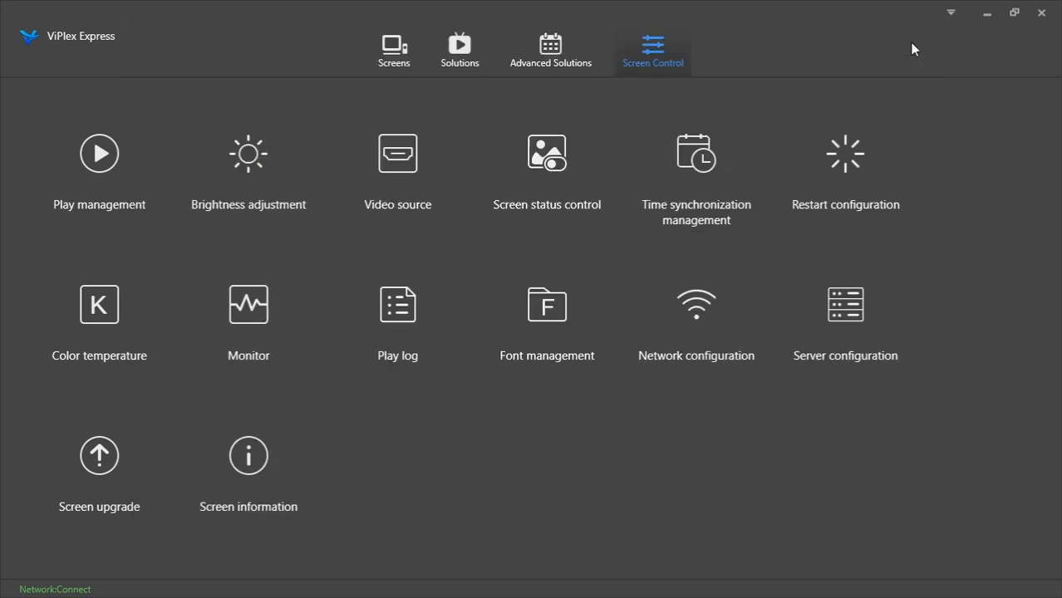
Review the connected screen's disk, memory and CPU monitoring information and its color temperature options
{"action": "left_click", "coordinate": [263, 333]}
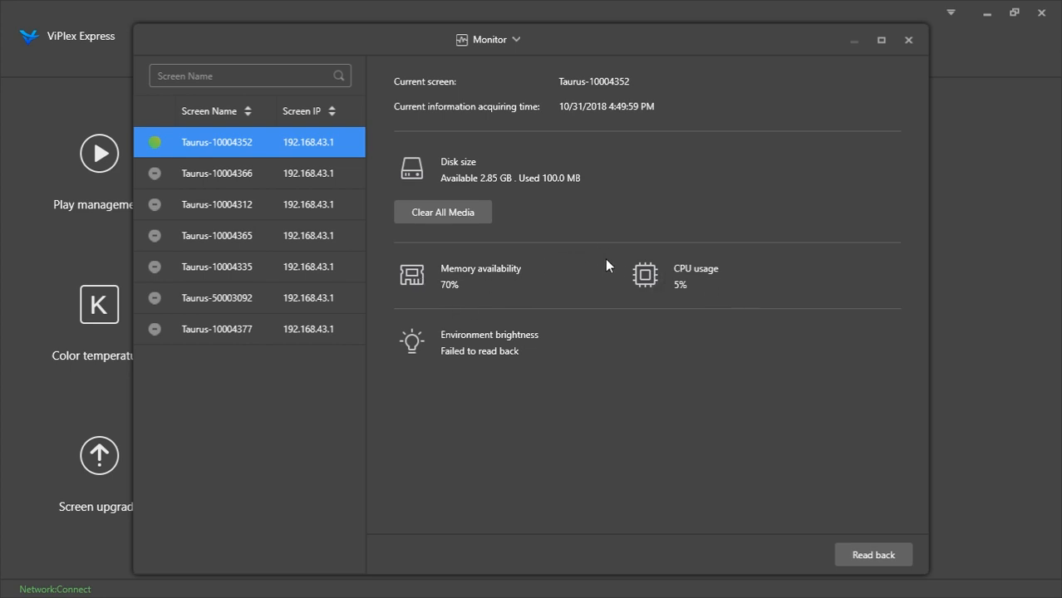
{"action": "left_click", "coordinate": [908, 41]}
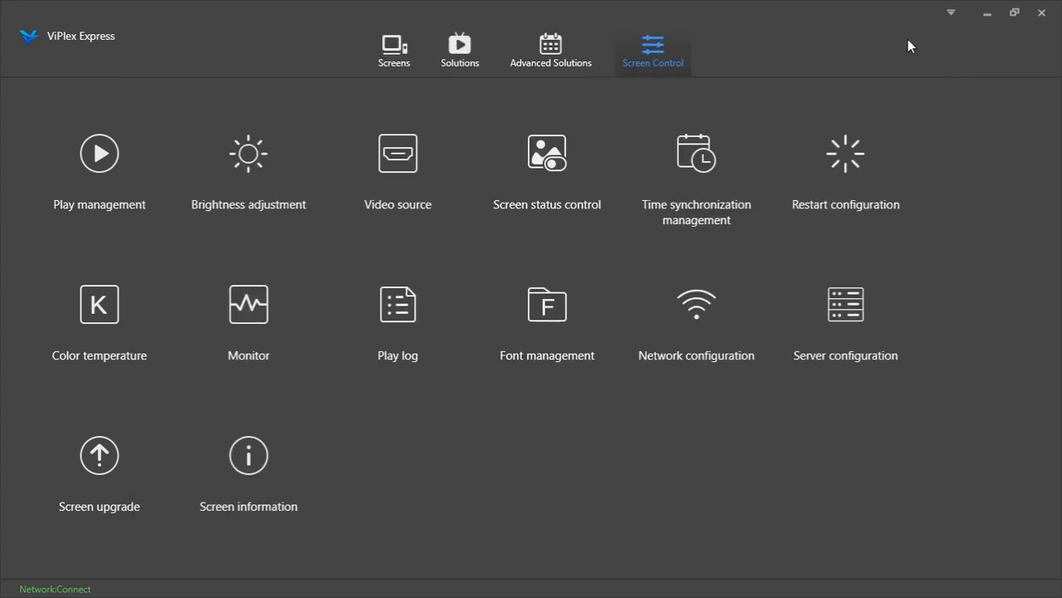
{"action": "left_click", "coordinate": [83, 320]}
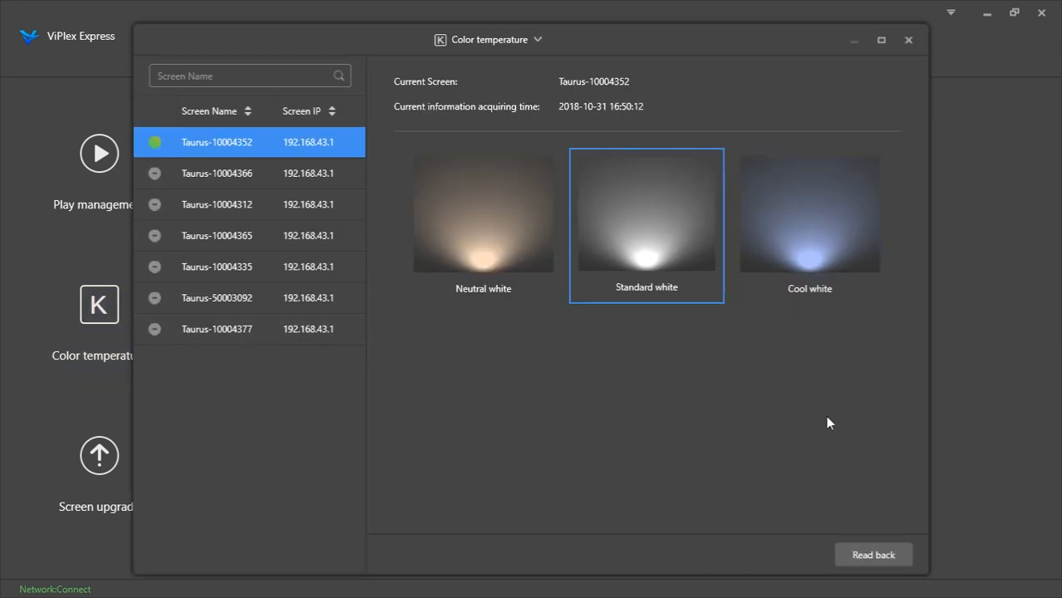
{"action": "left_click", "coordinate": [907, 41]}
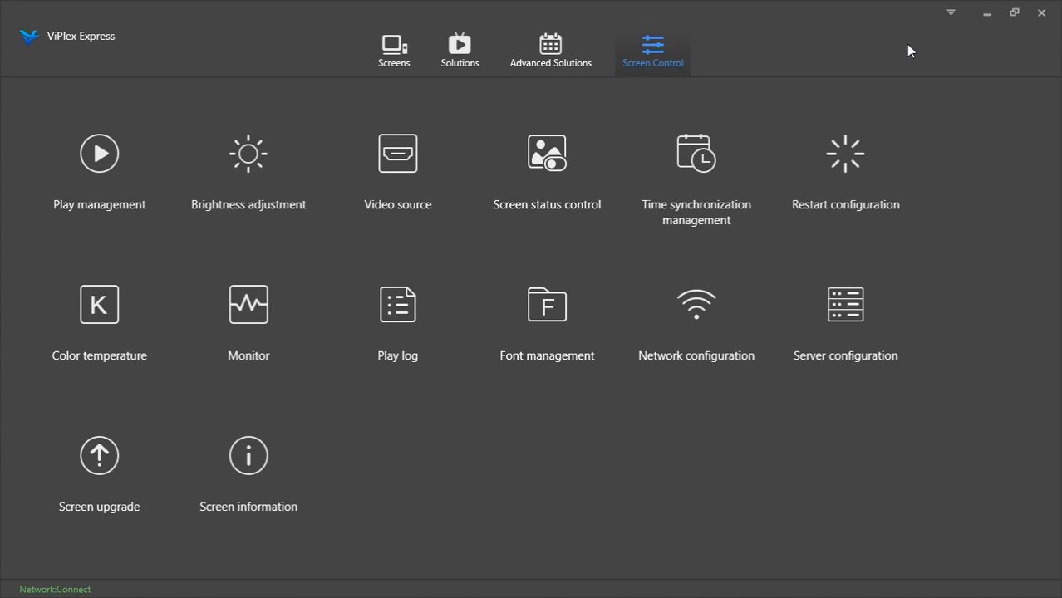
Explore the screen status control's timing mode and a new rule's custom repeat options, discard the rule and restore manual mode
{"action": "left_click", "coordinate": [556, 161]}
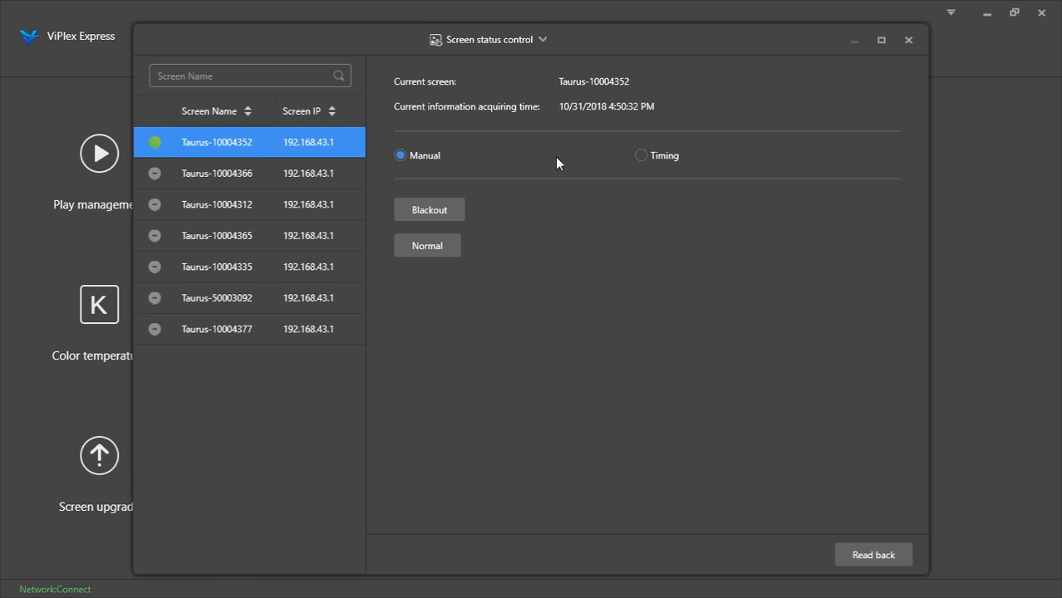
{"action": "left_click", "coordinate": [639, 154]}
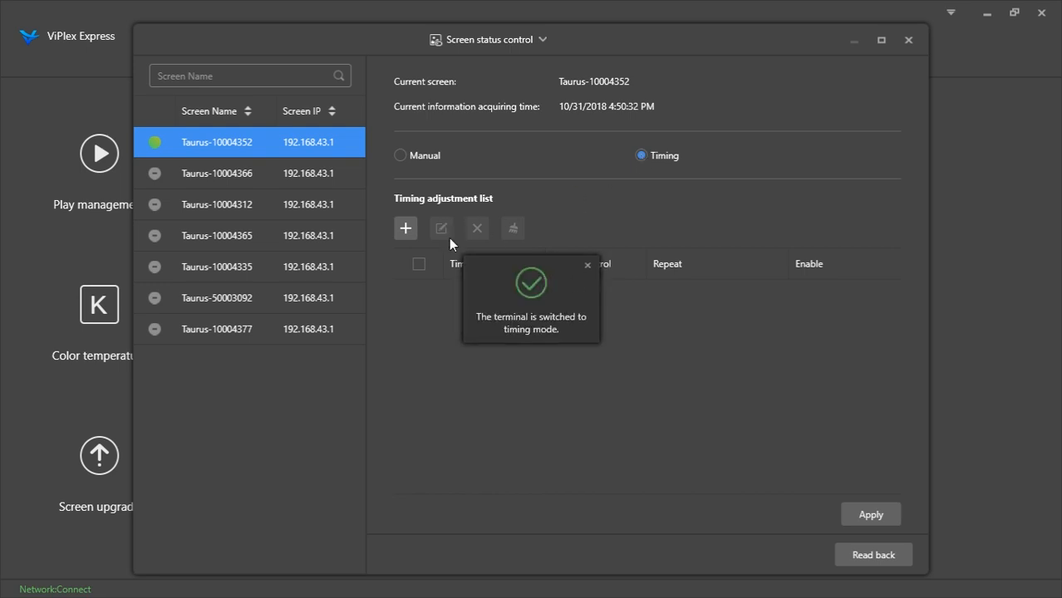
{"action": "left_click", "coordinate": [405, 229]}
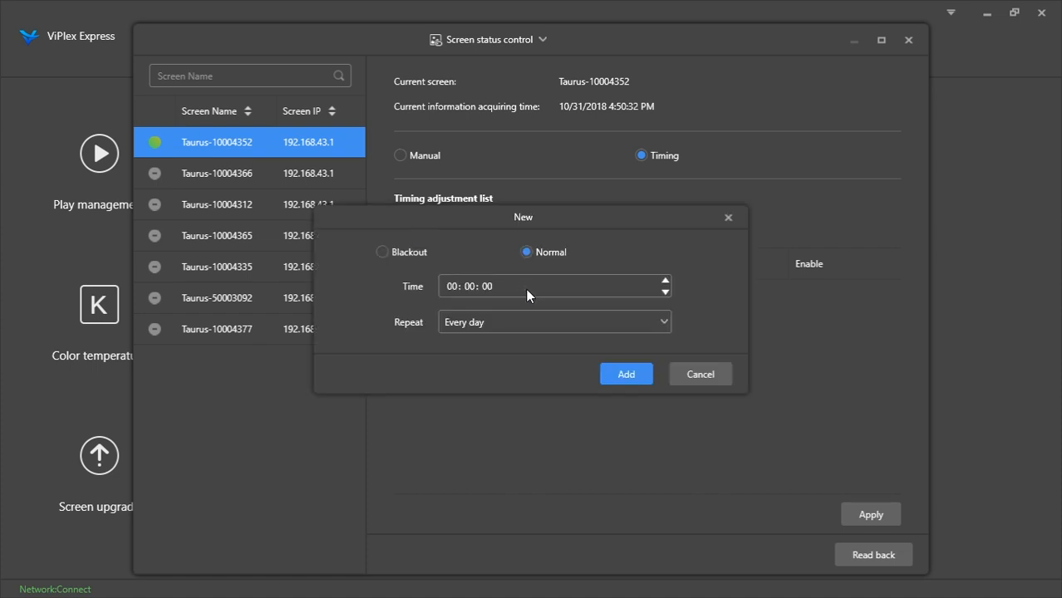
{"action": "left_click", "coordinate": [560, 323]}
{"action": "left_click", "coordinate": [560, 323]}
{"action": "left_click", "coordinate": [560, 323]}
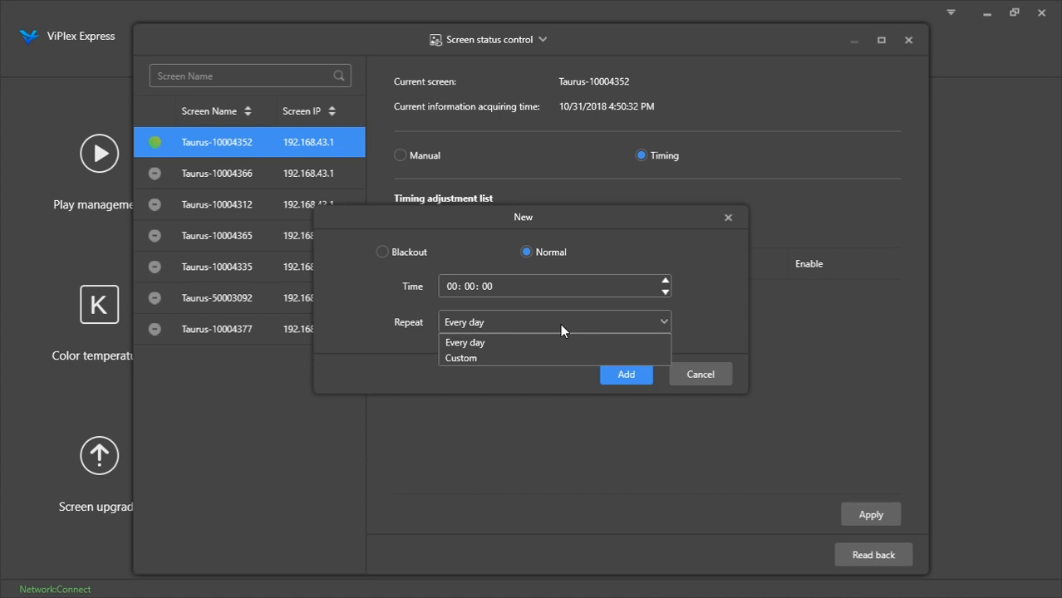
{"action": "left_click", "coordinate": [529, 362]}
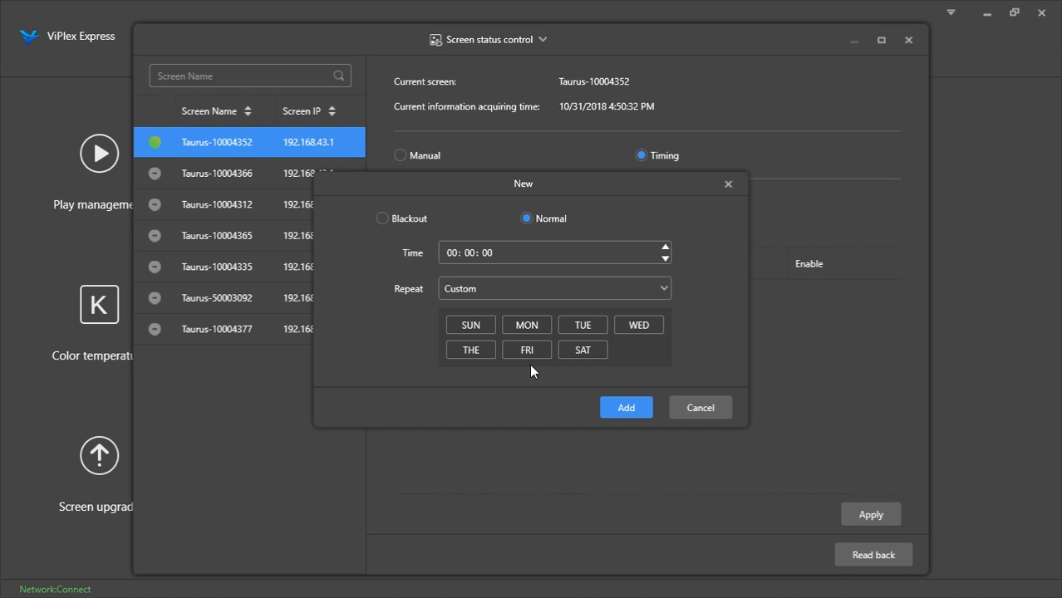
{"action": "left_click", "coordinate": [700, 407]}
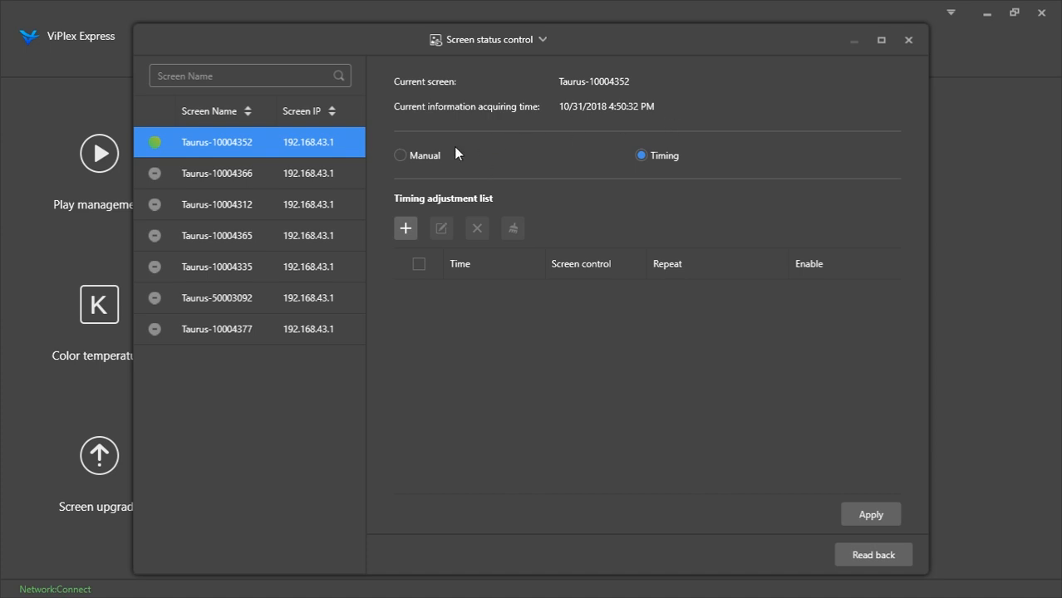
{"action": "left_click", "coordinate": [436, 156]}
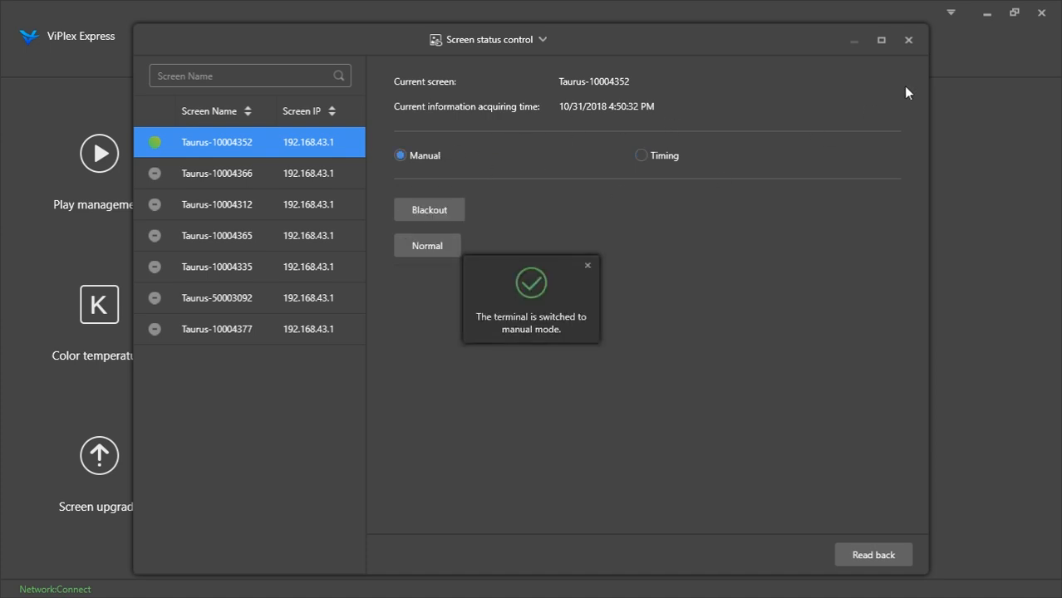
{"action": "left_click", "coordinate": [908, 39]}
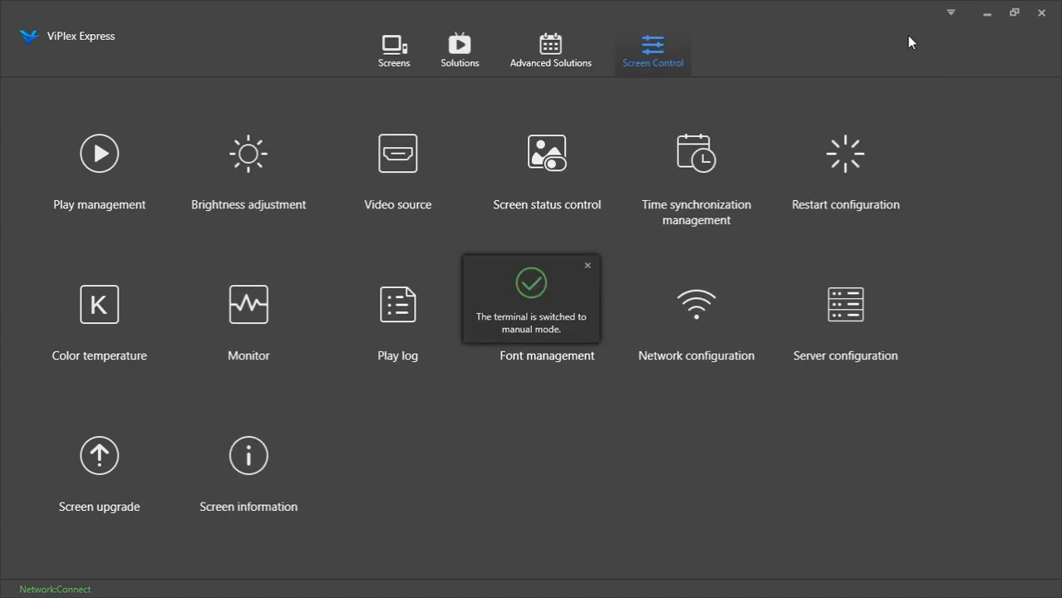
Look over the screens and solutions lists and return to the advanced solutions list
{"action": "left_click", "coordinate": [406, 51]}
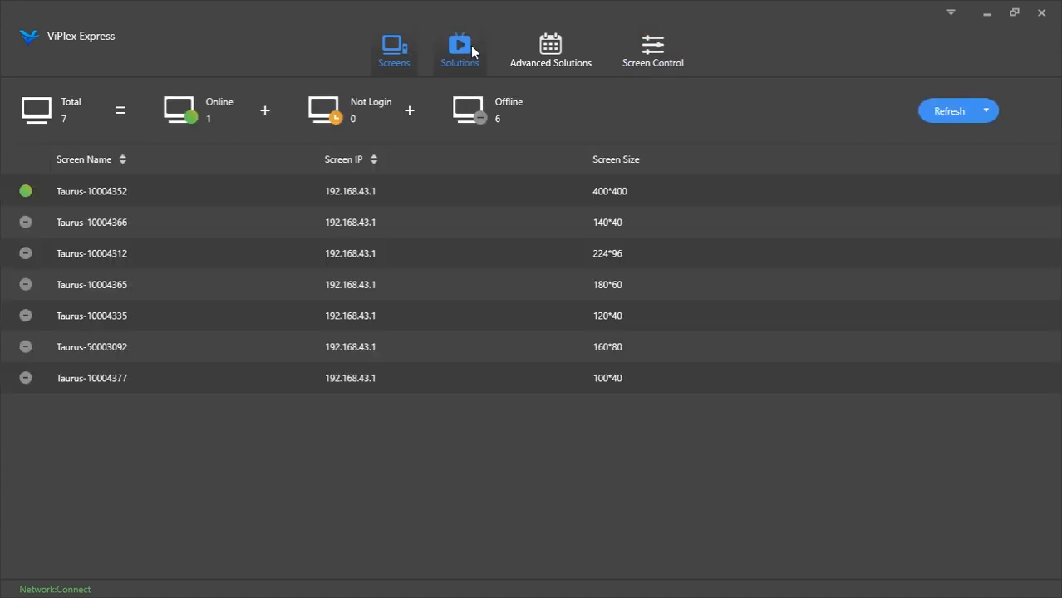
{"action": "left_click", "coordinate": [470, 50]}
{"action": "left_click", "coordinate": [540, 63]}
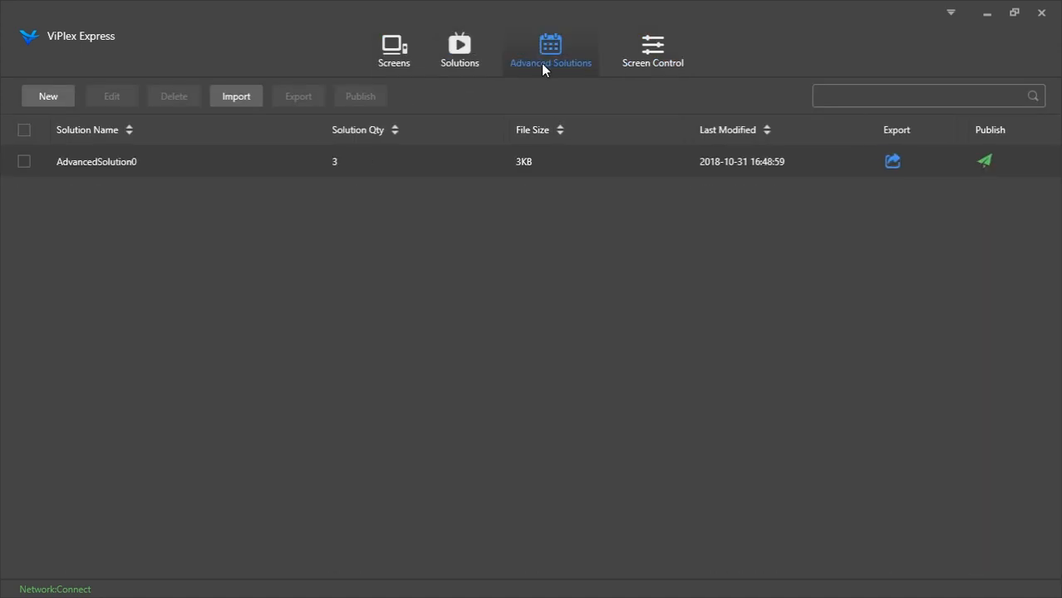